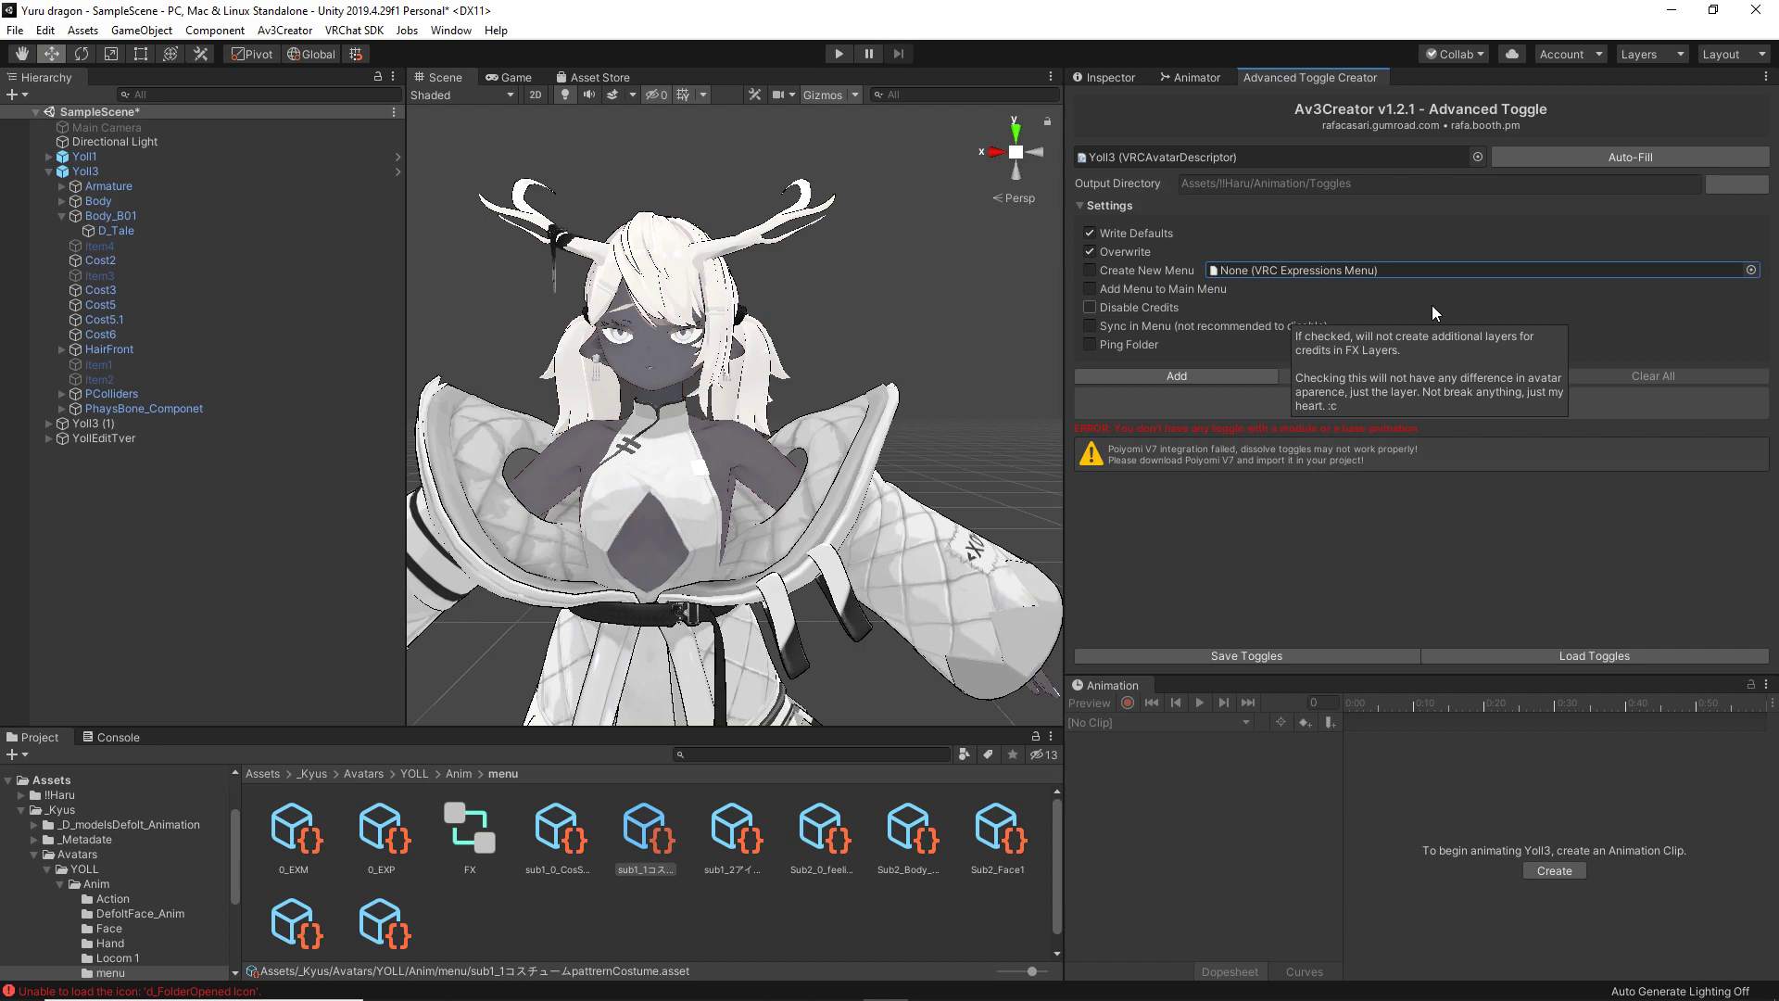
Collapse the Avatars folder in the project tree and show the contents of the _Kyus folder.
key("alt+Tab")
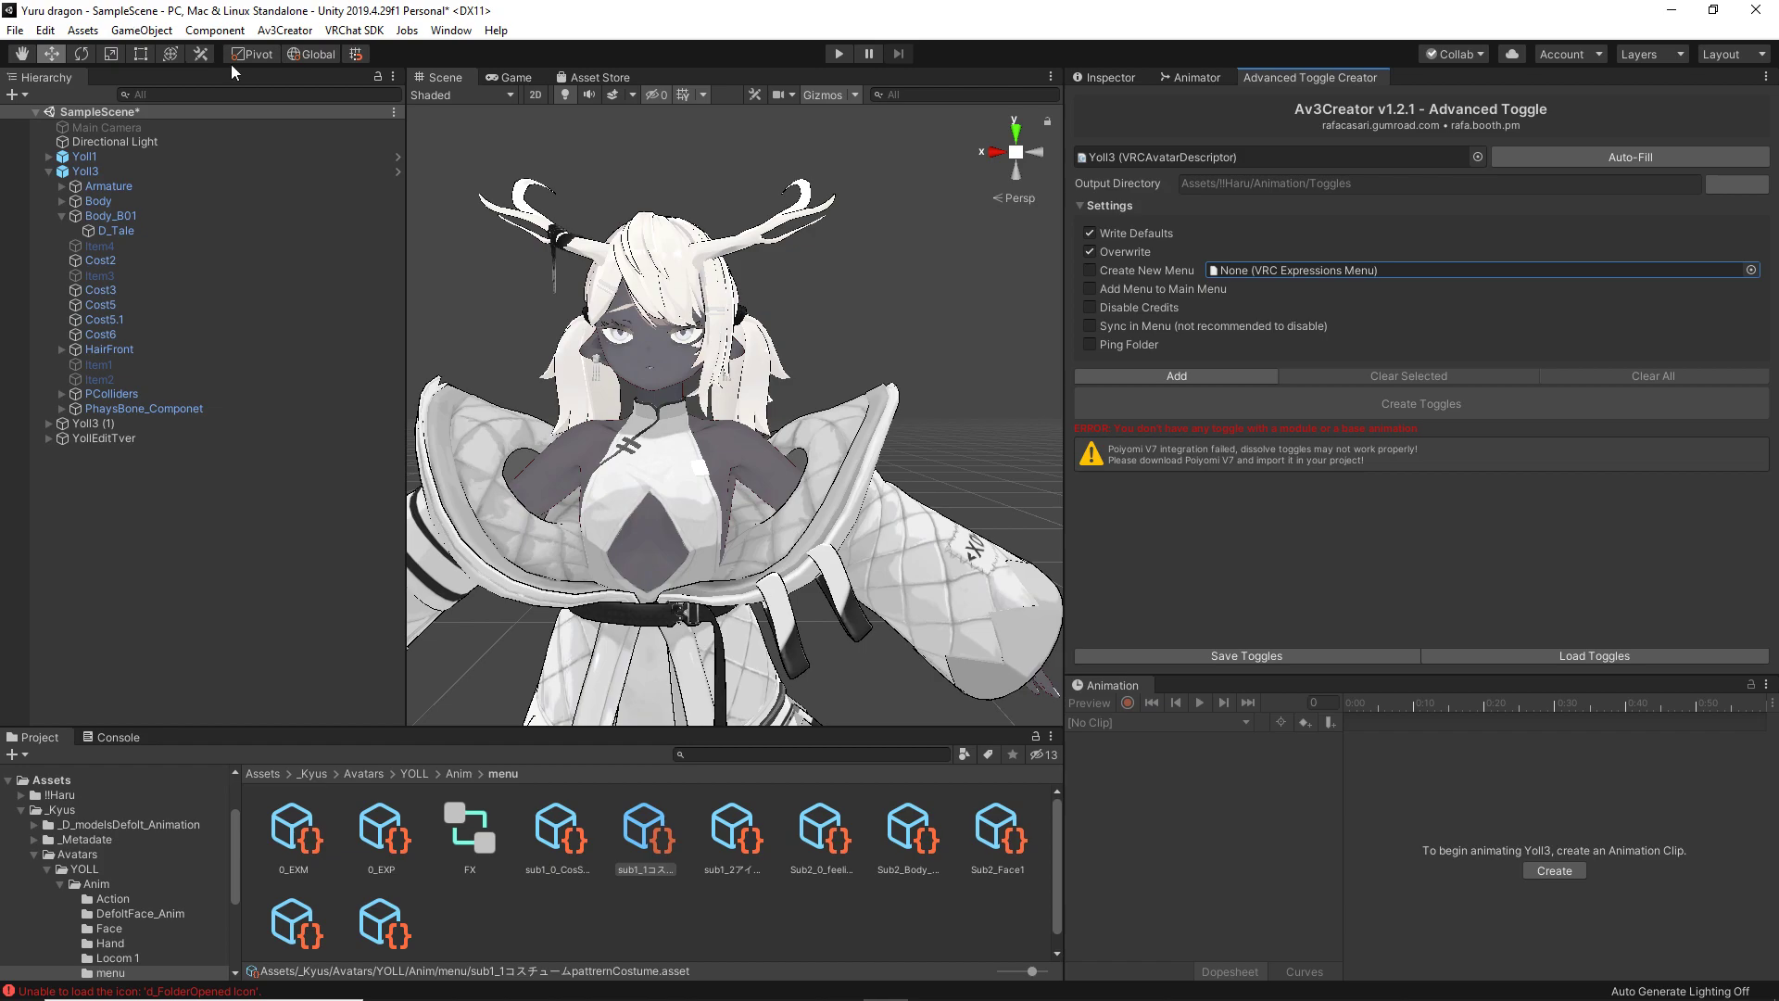
left_click(34, 855)
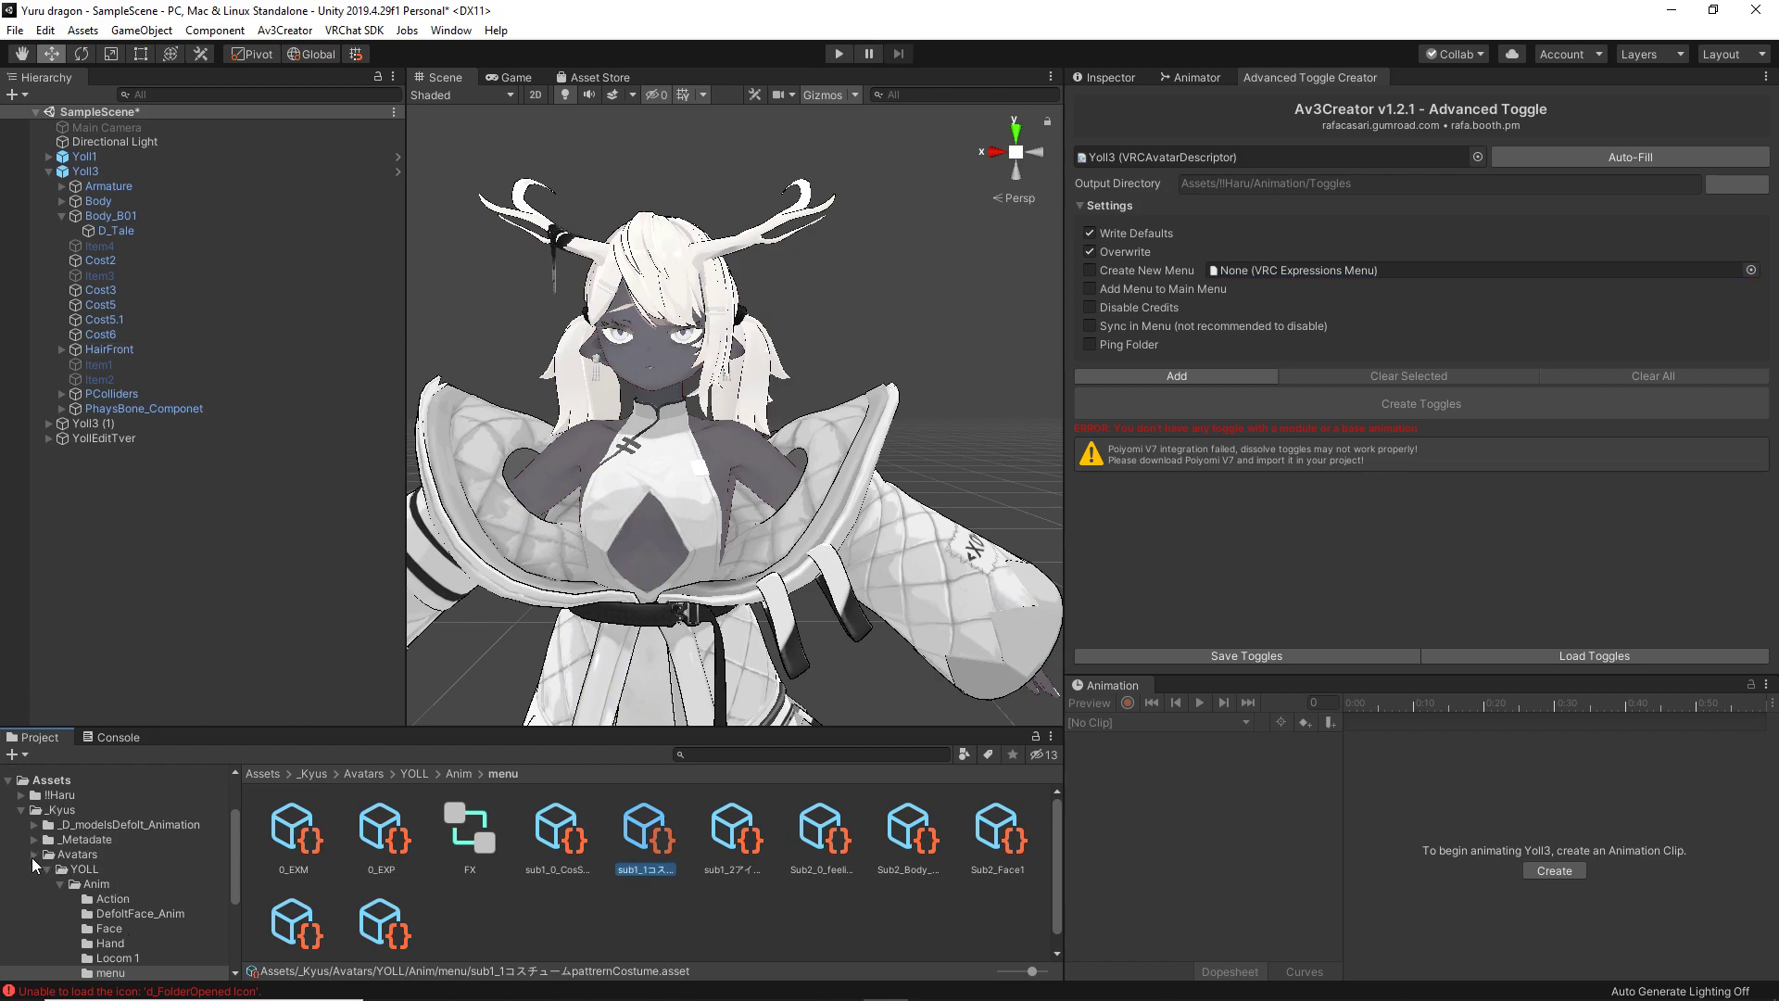
left_click(53, 810)
scroll(513, 532, "up", 2)
right_click_drag(513, 532, 420, 587)
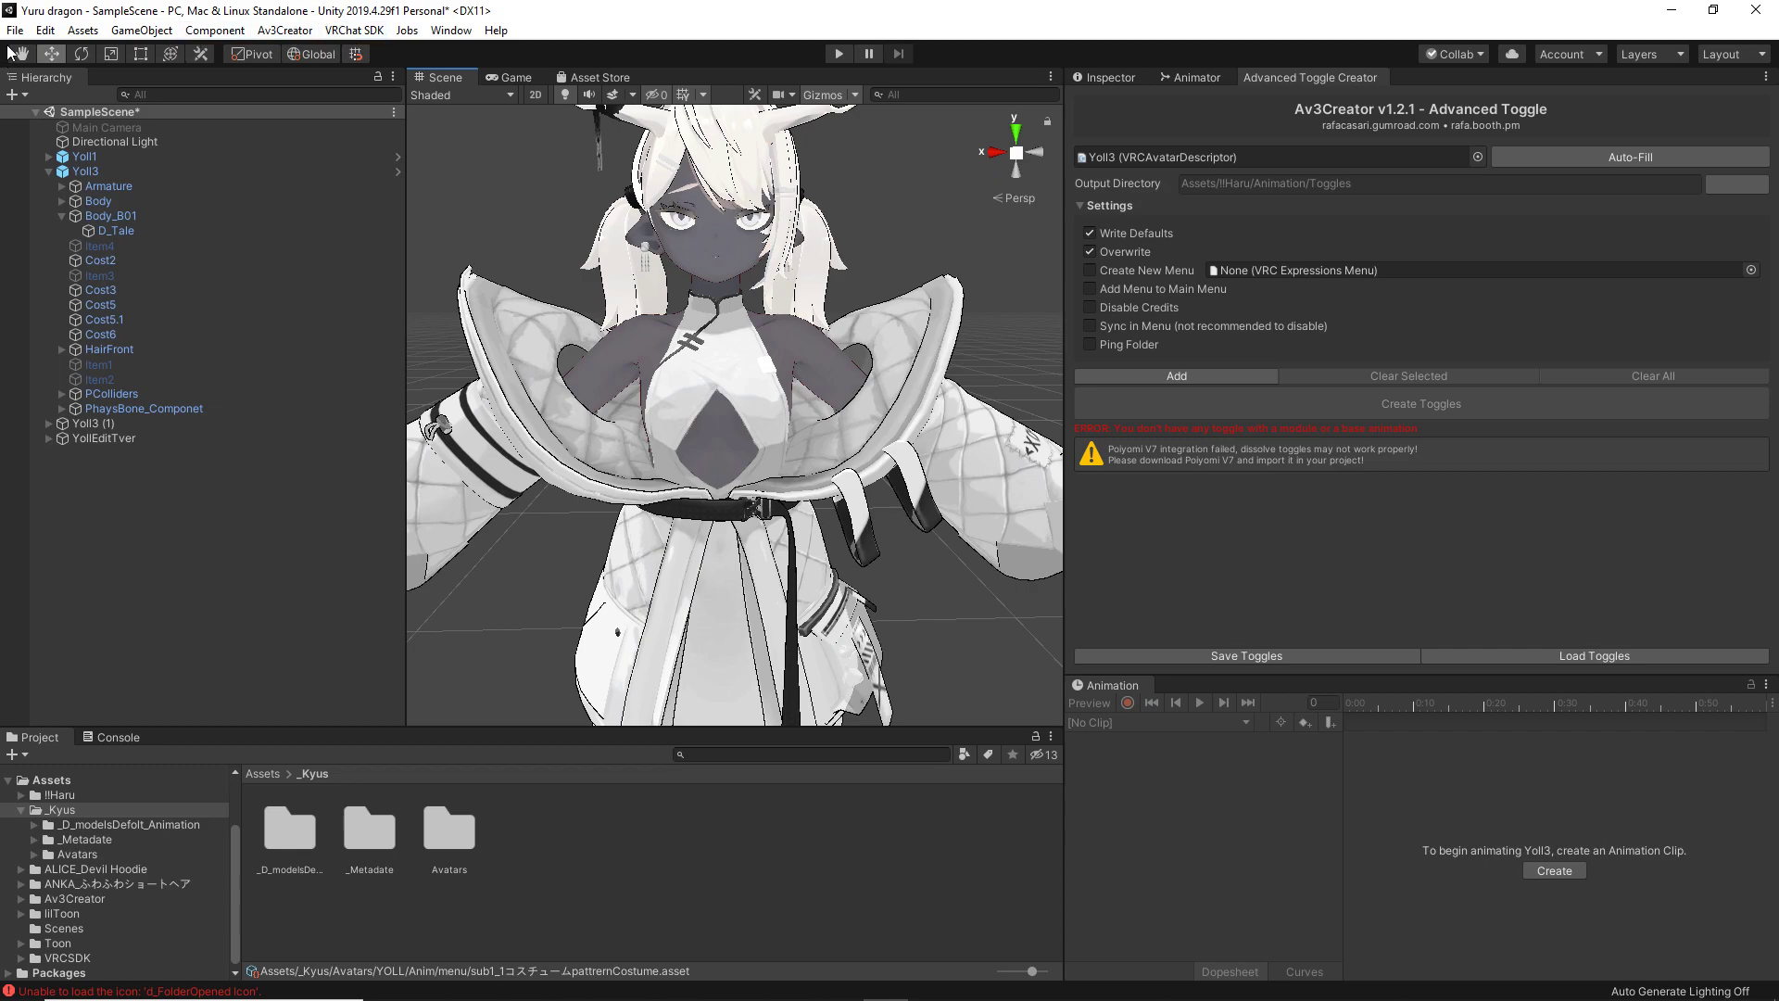
Open the Advanced Toggle Creator window and dock it beside the Inspector and Animator.
left_click(294, 31)
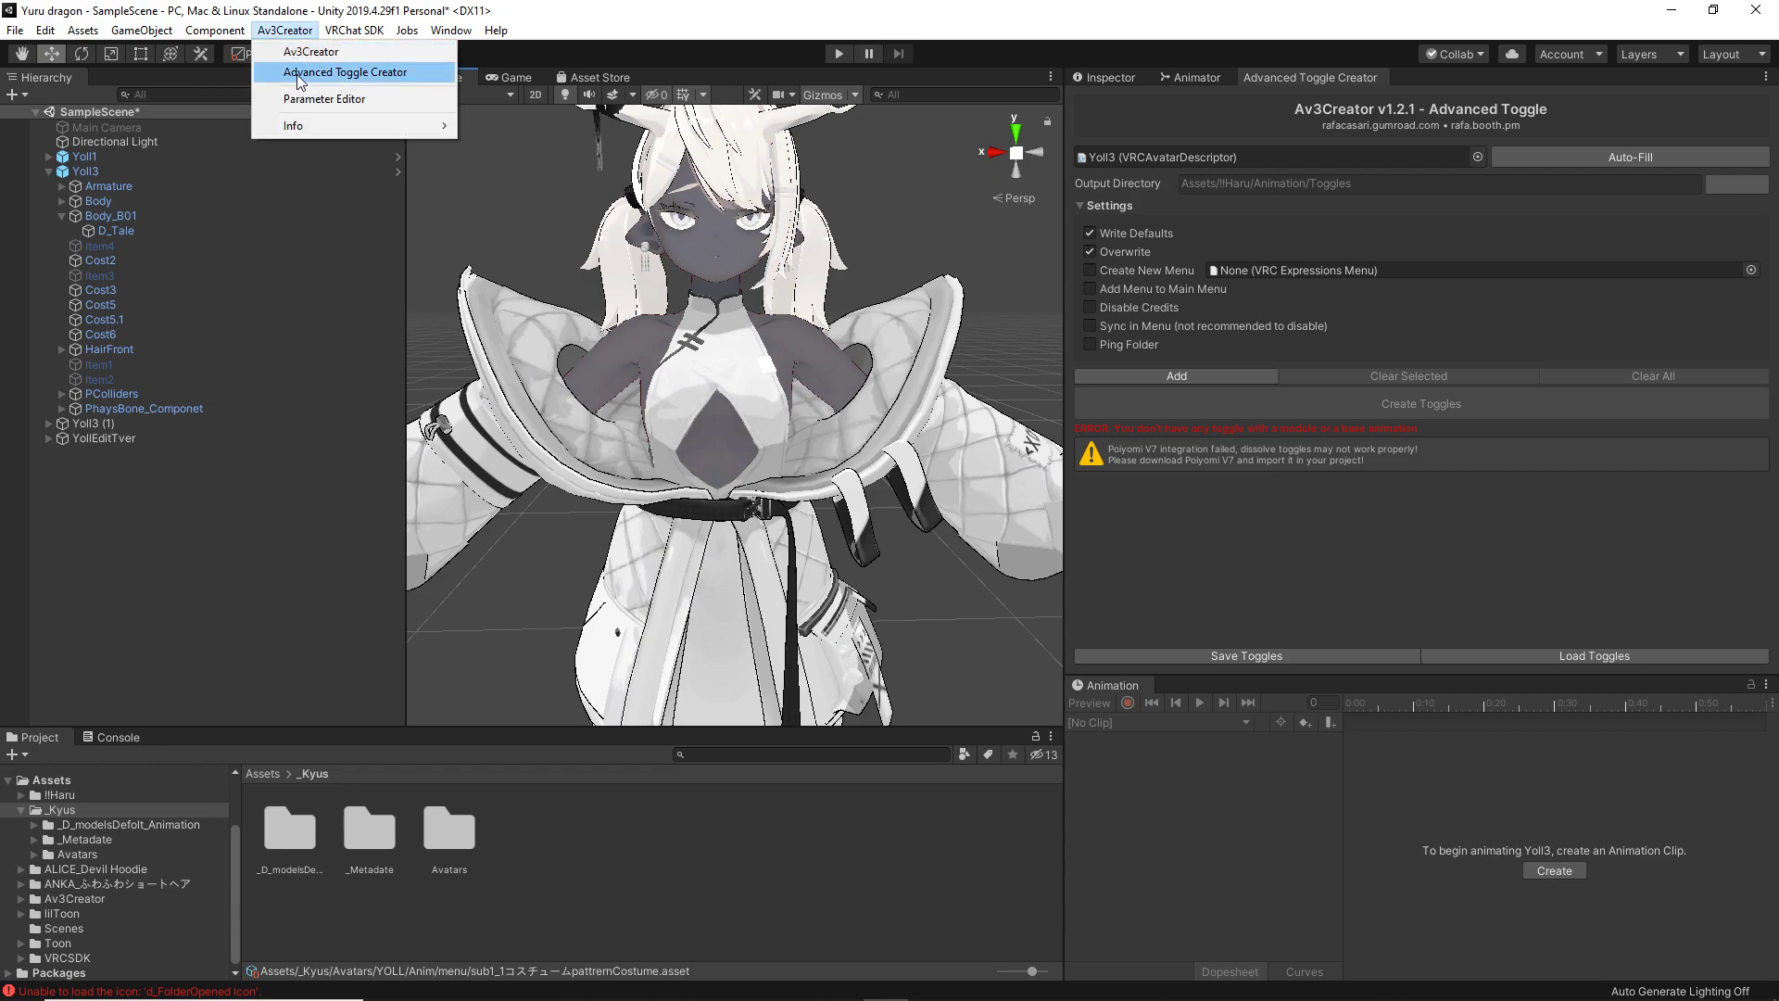
left_click(344, 72)
left_click_drag(1281, 86, 636, 313)
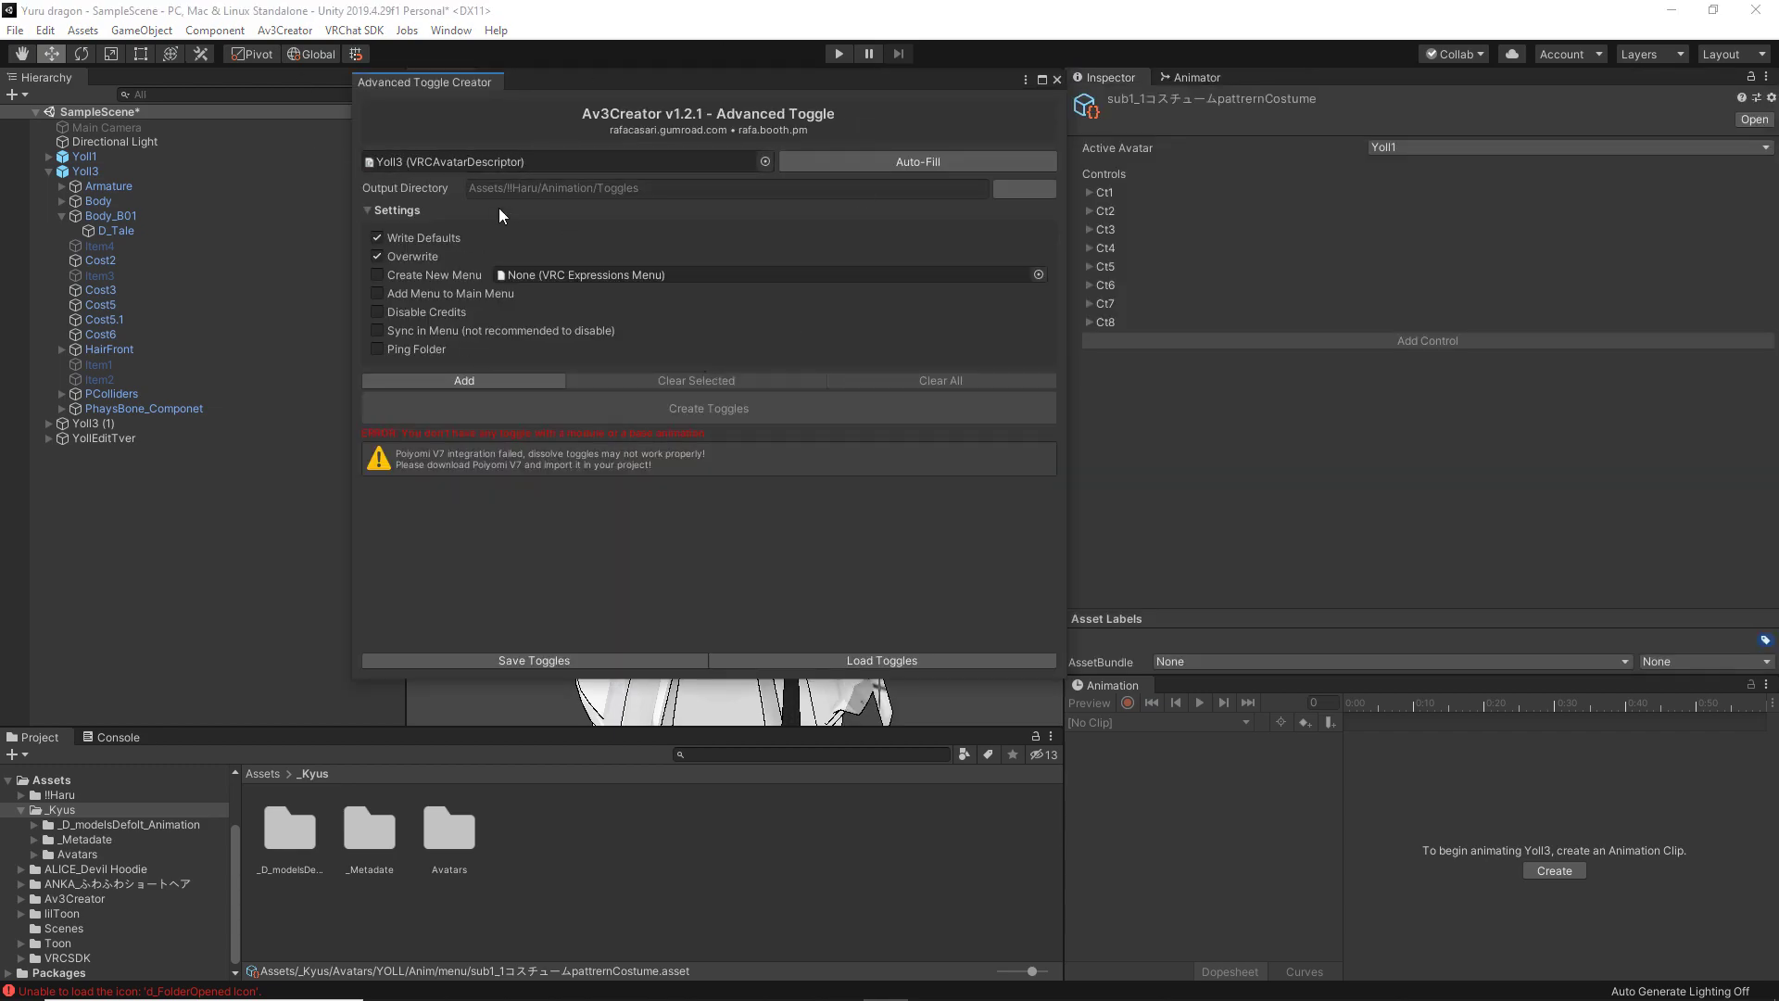
left_click_drag(387, 89, 1249, 74)
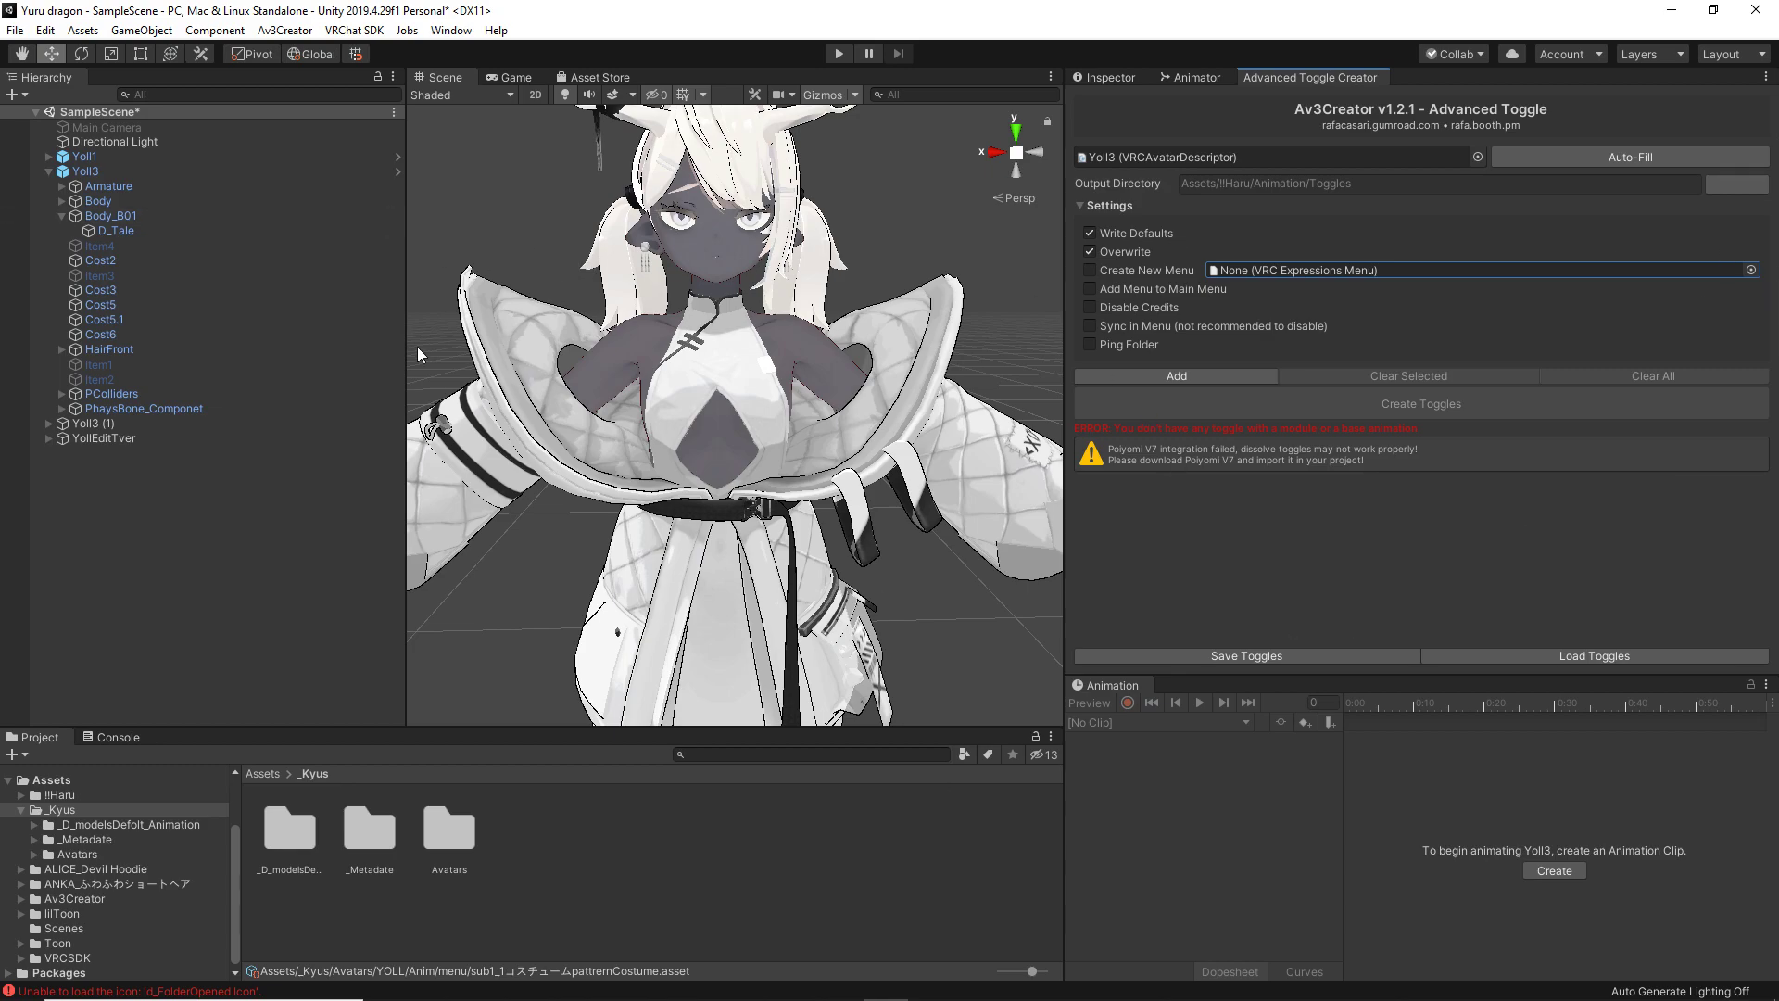
Resize the editor panels to narrow the Hierarchy and give the Scene view more room.
left_click_drag(398, 347, 340, 347)
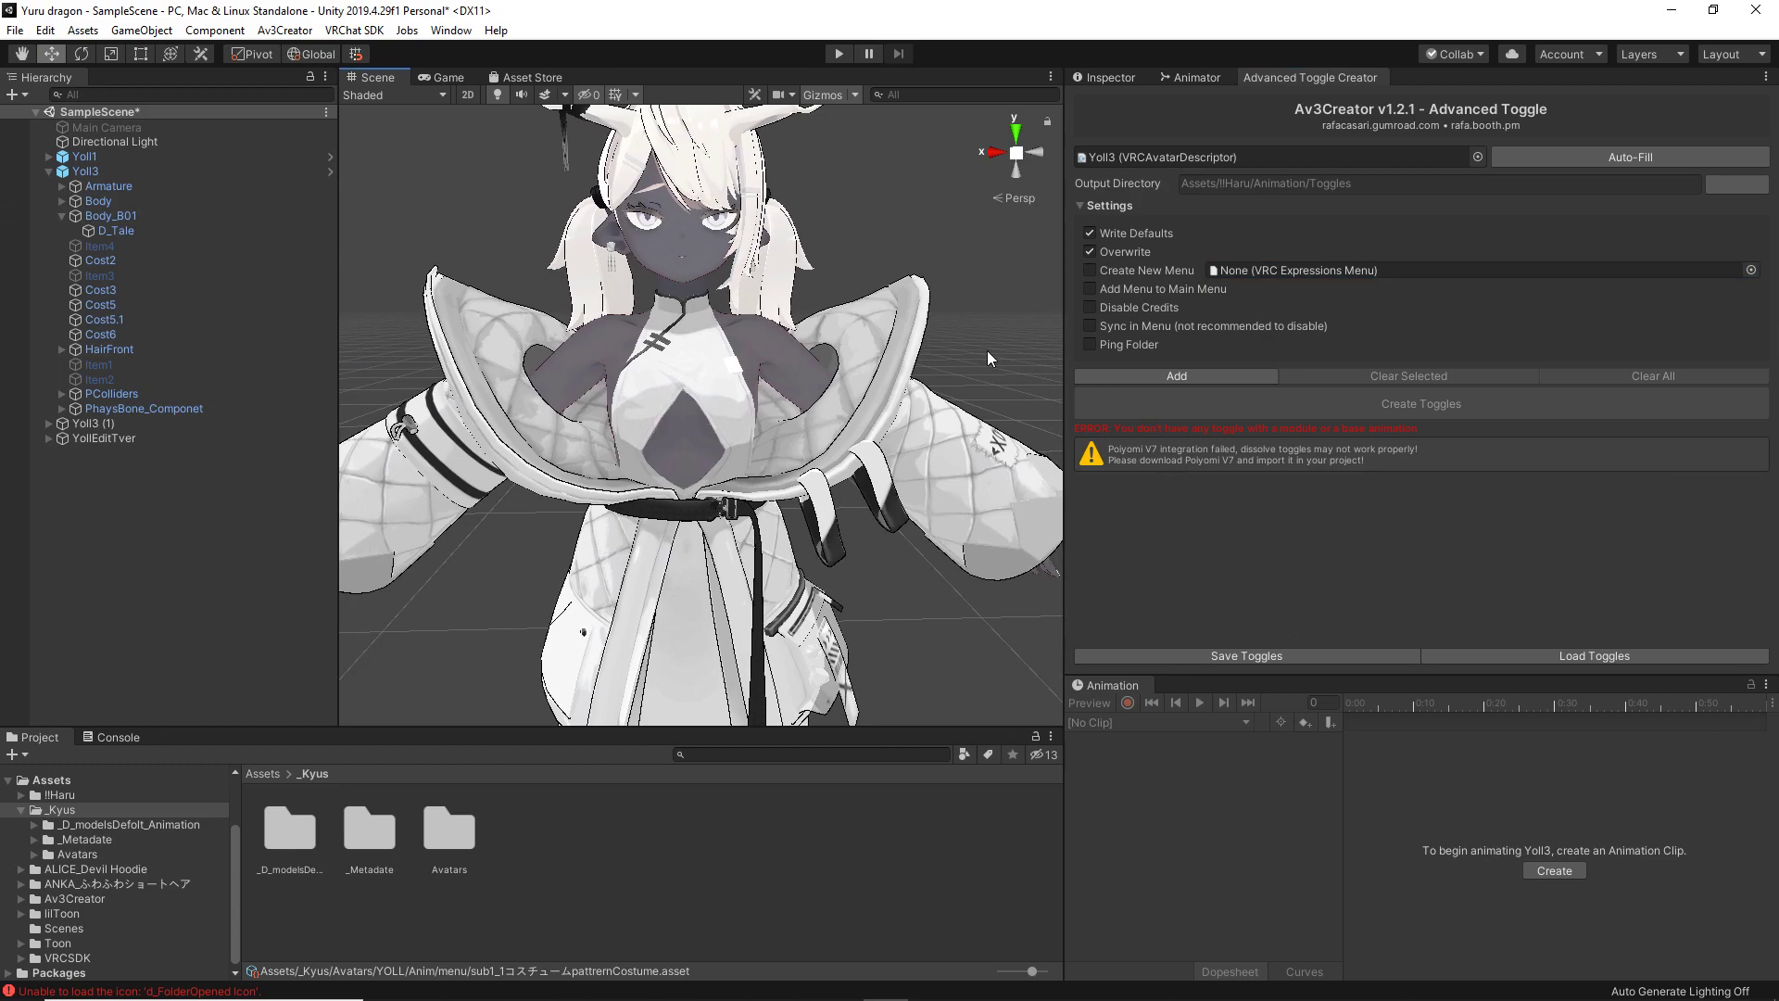
left_click_drag(1063, 432, 1172, 432)
left_click_drag(961, 744, 954, 764)
left_click_drag(1283, 674, 1347, 706)
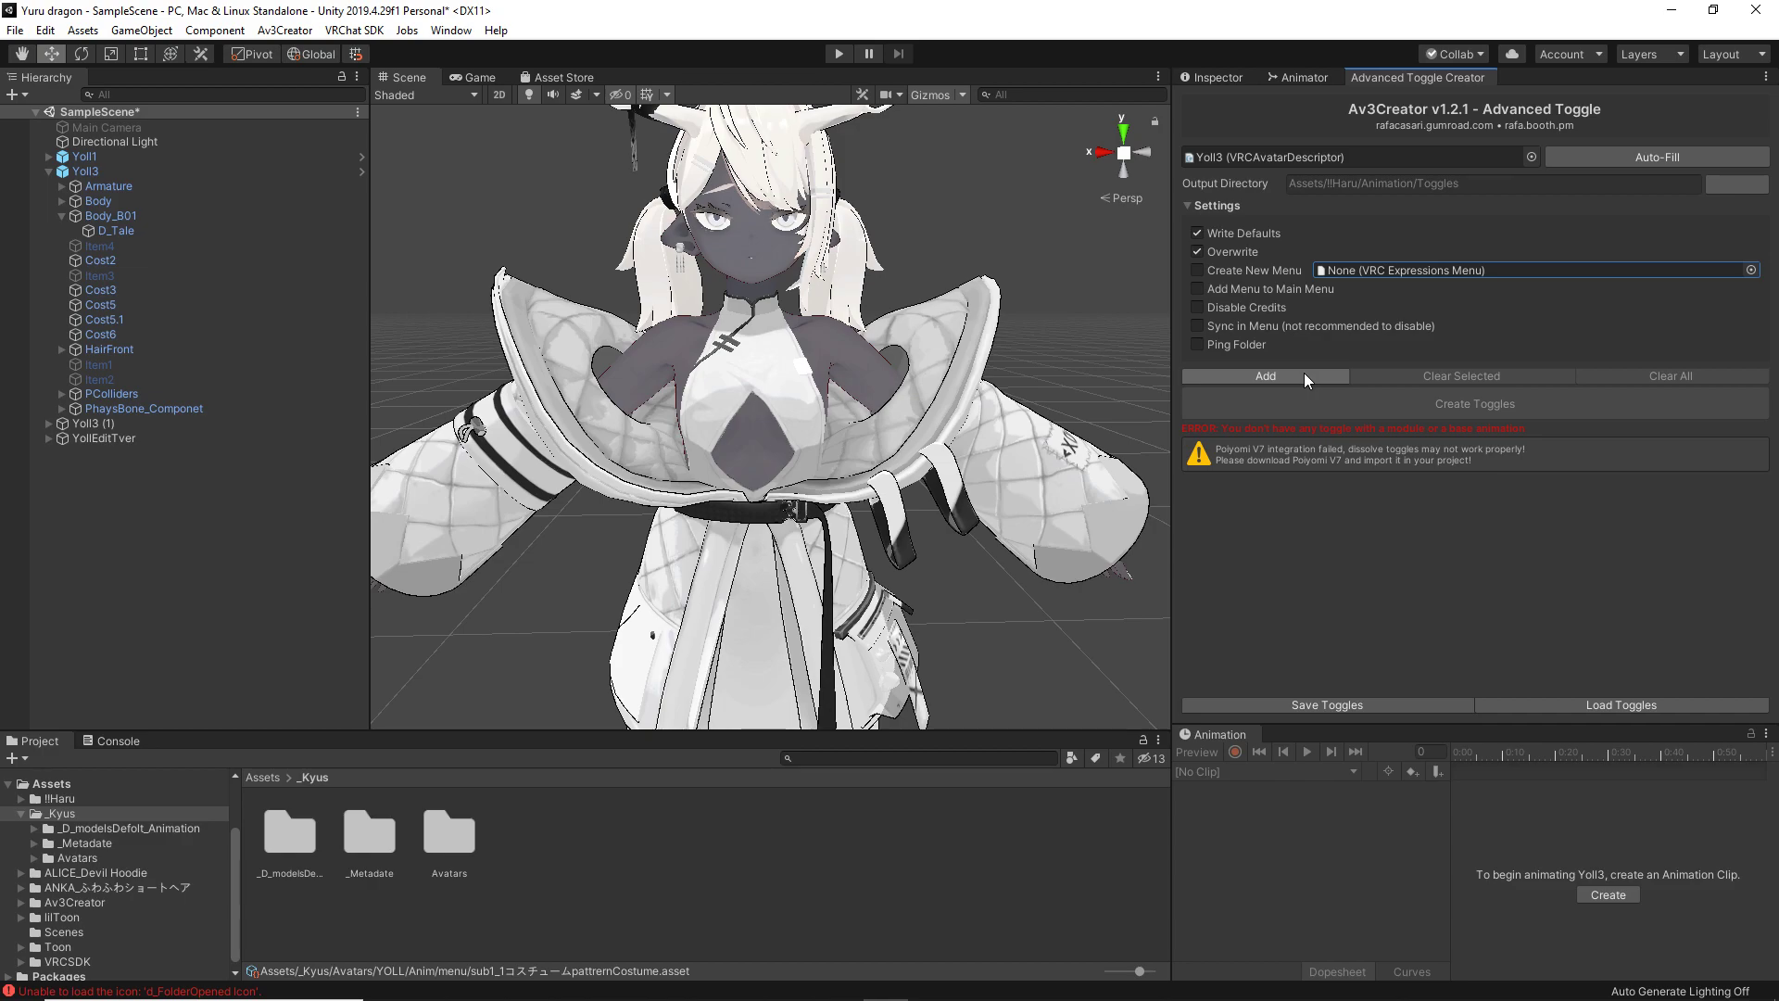
List all materials in the project and browse to the Mat3 variants.
scroll(186, 867, "up", 2)
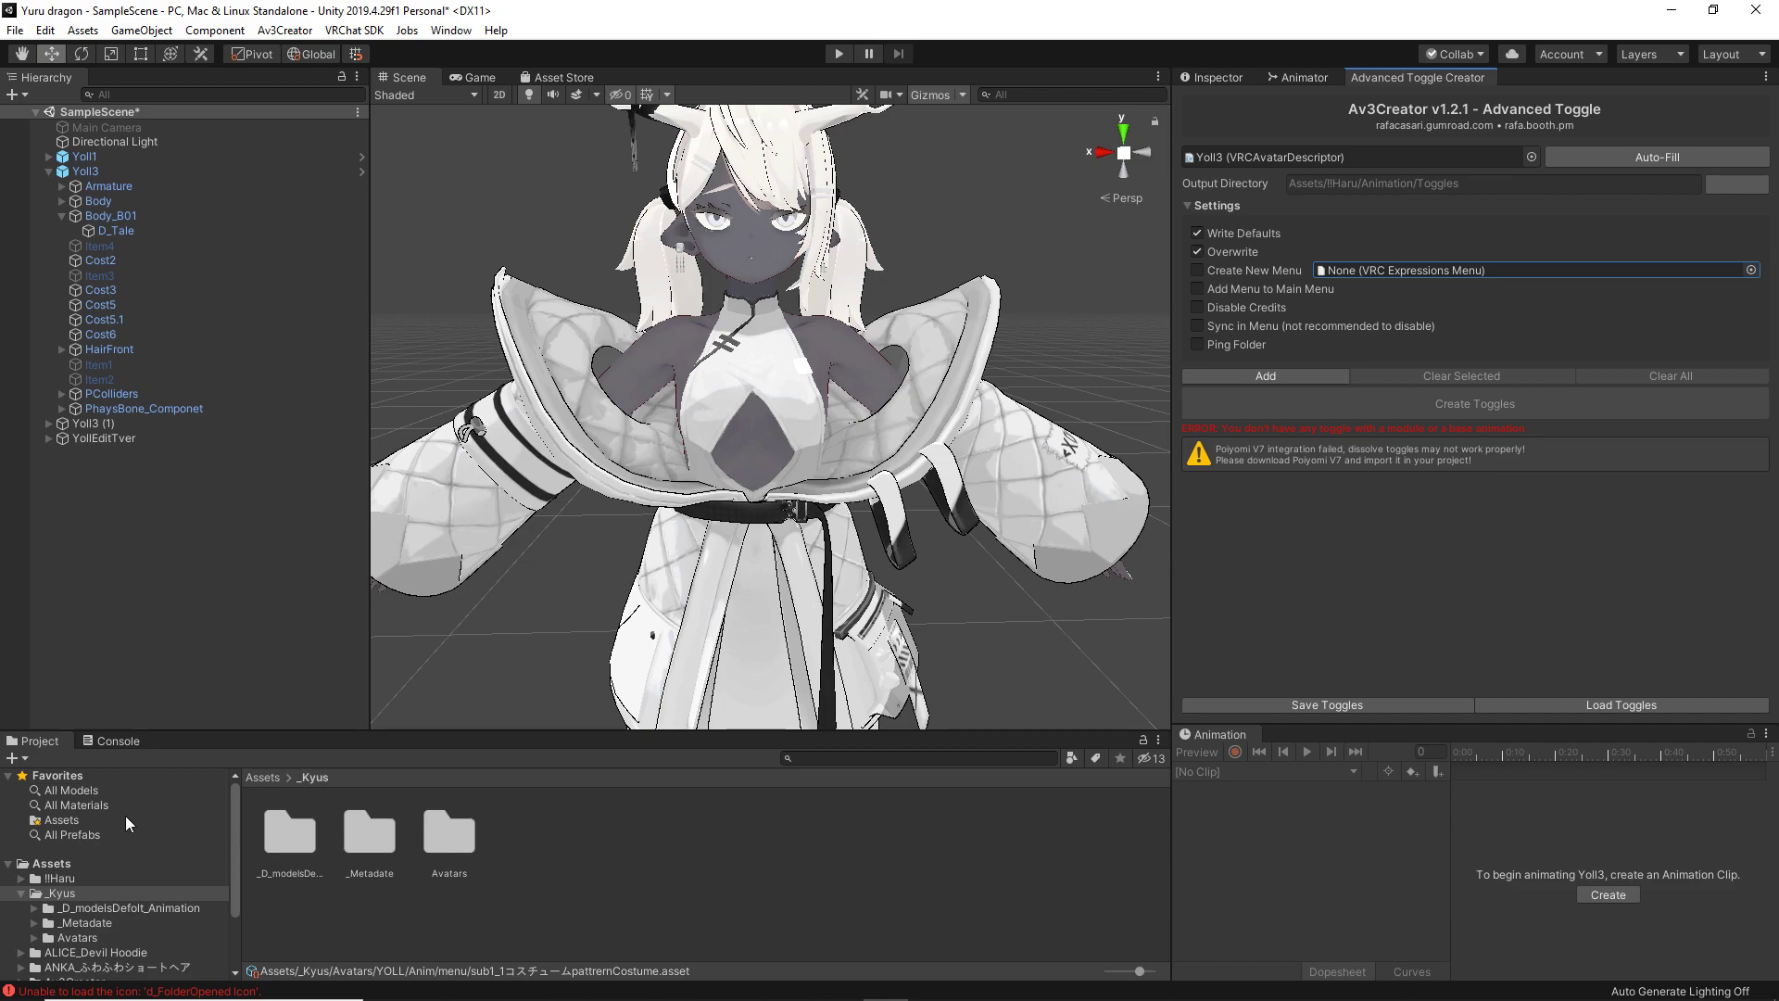
left_click(93, 806)
scroll(810, 871, "down", 5)
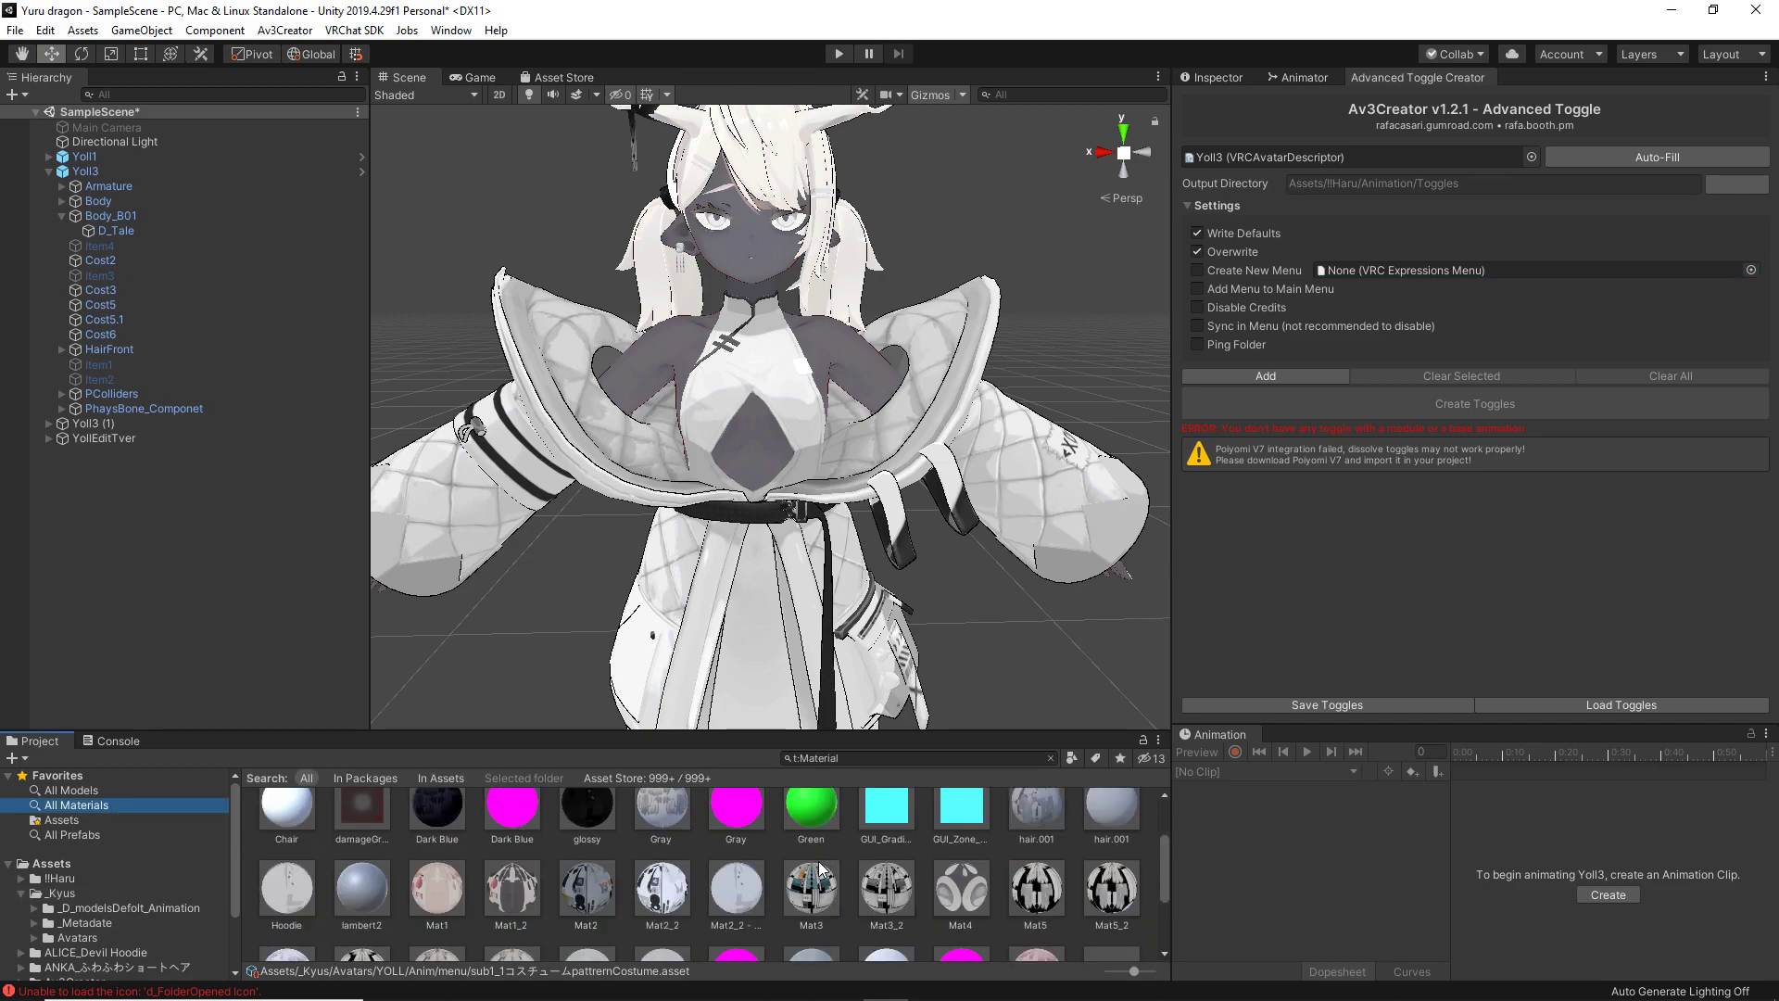
scroll(811, 871, "down", 3)
scroll(811, 871, "up", 3)
right_click_drag(915, 560, 962, 525)
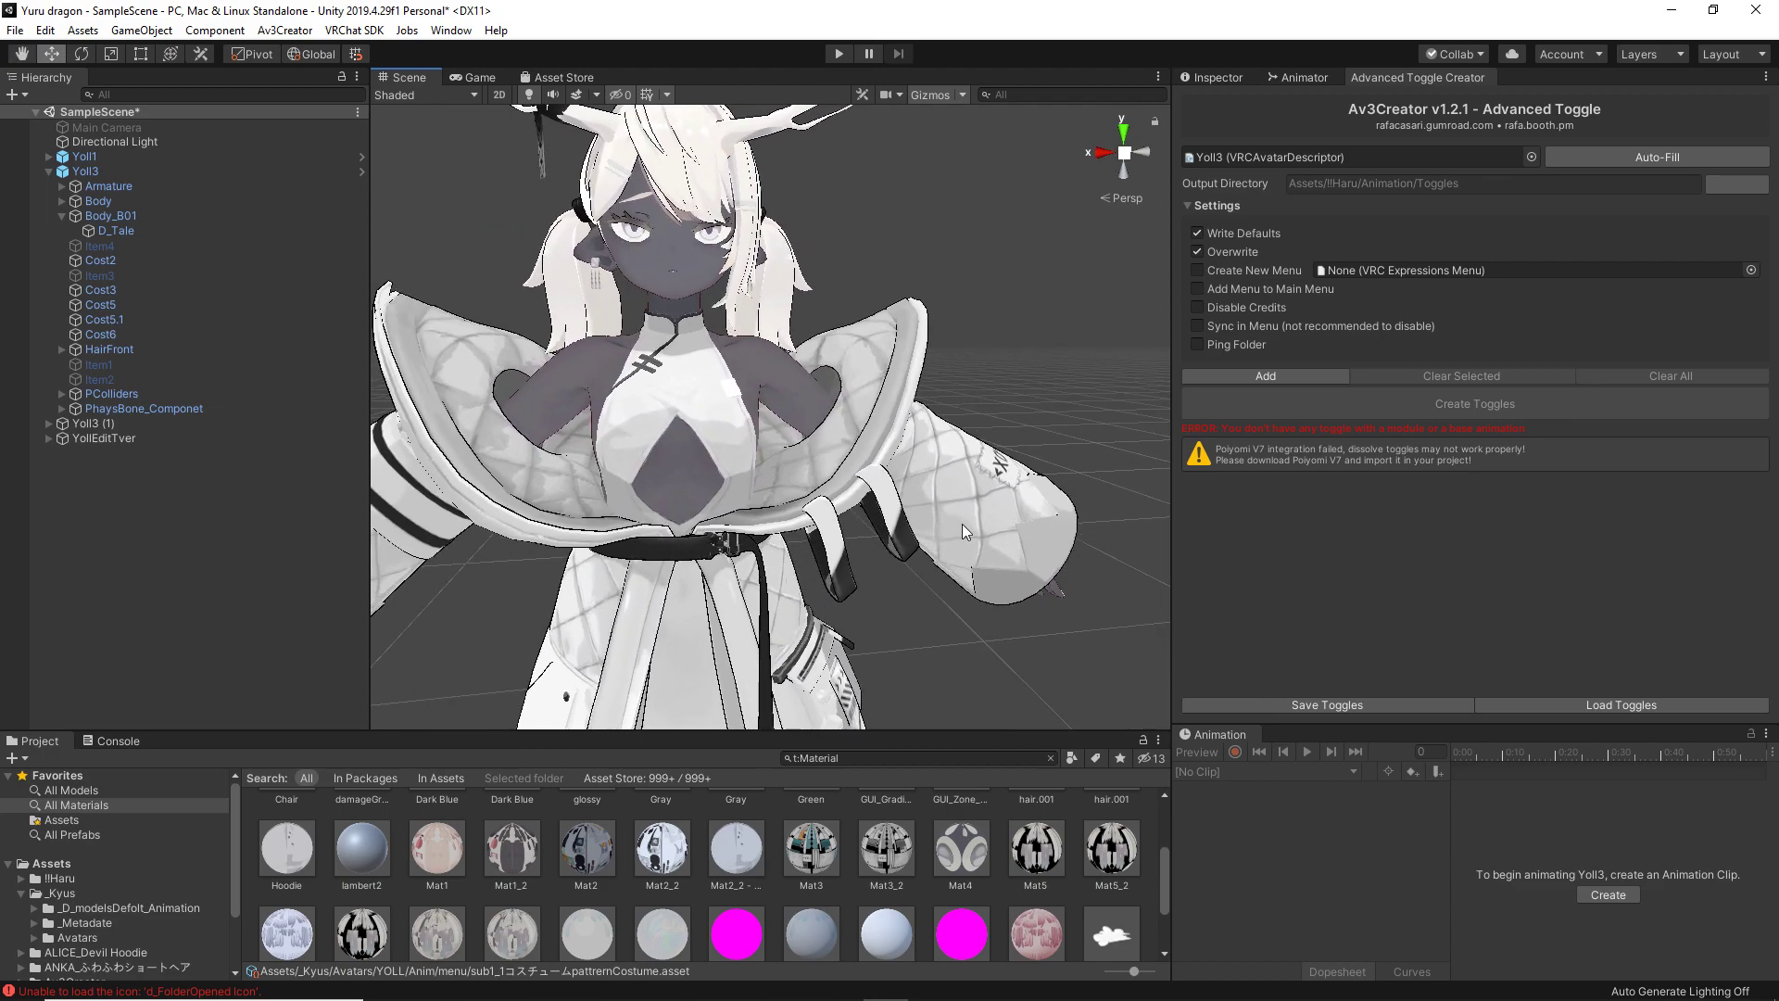
Try the Mat3 material on the avatar's jacket several times, undoing each application.
left_click_drag(808, 863, 934, 518)
right_click_drag(935, 518, 924, 515)
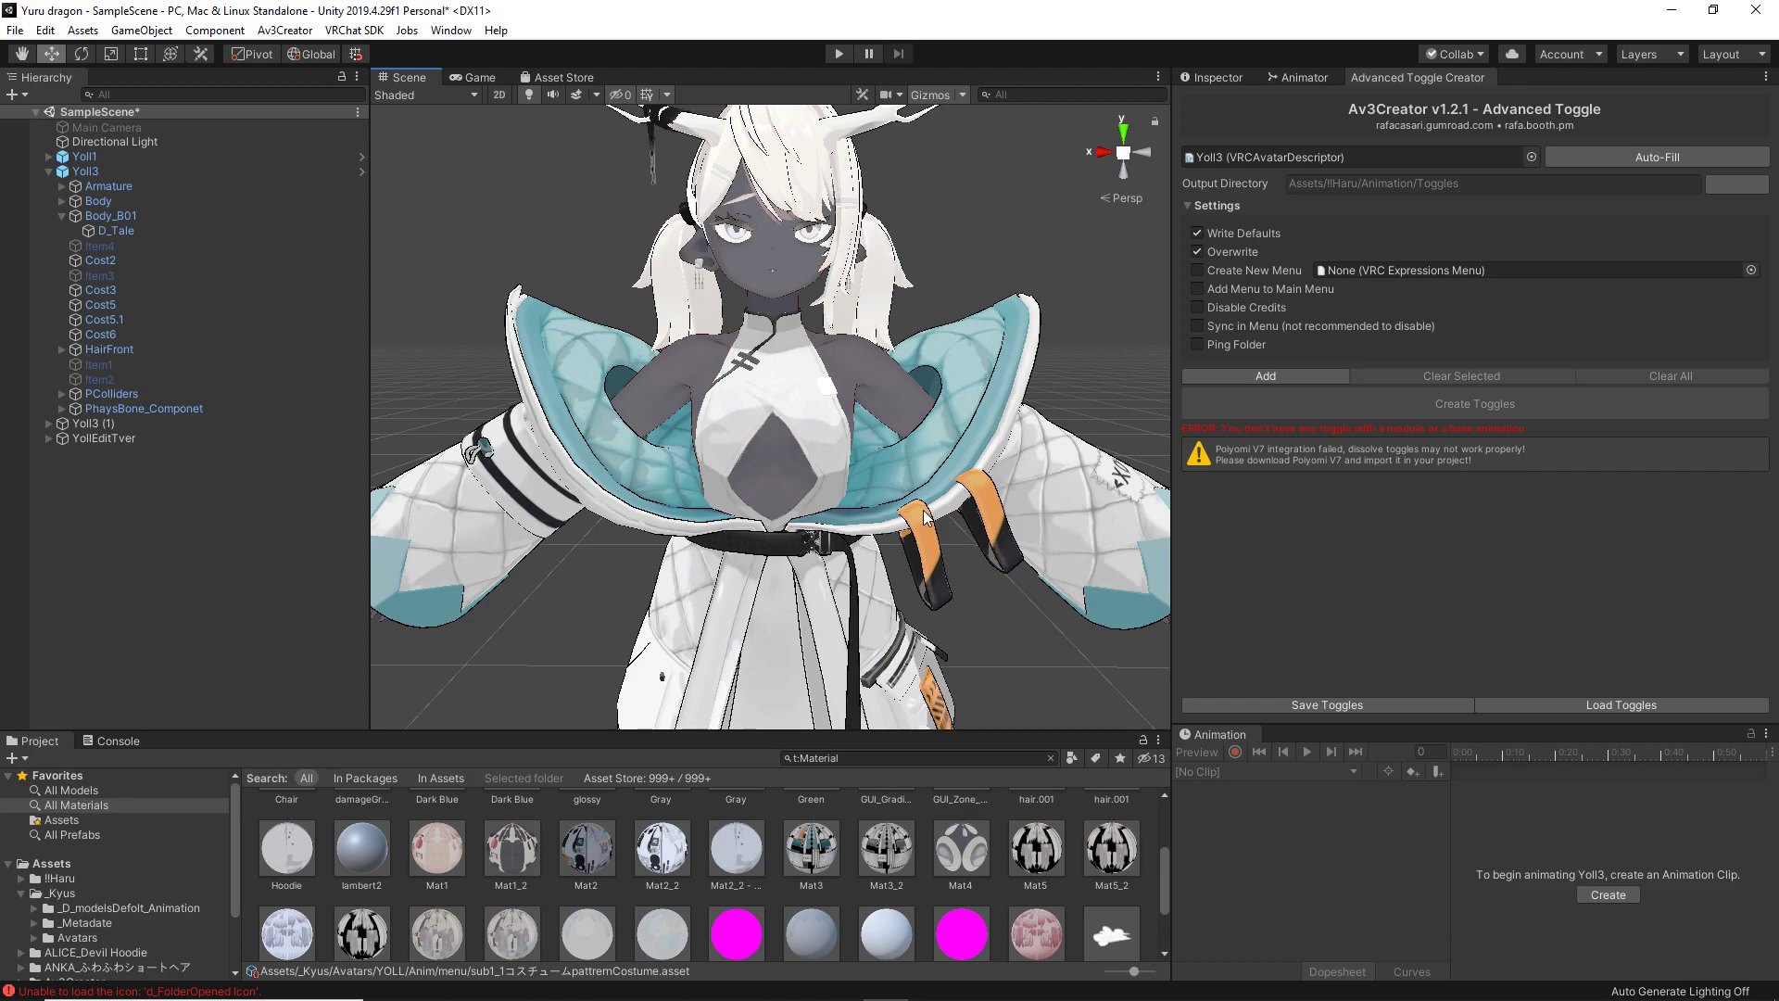
key("ctrl+z")
scroll(823, 927, "up", 1)
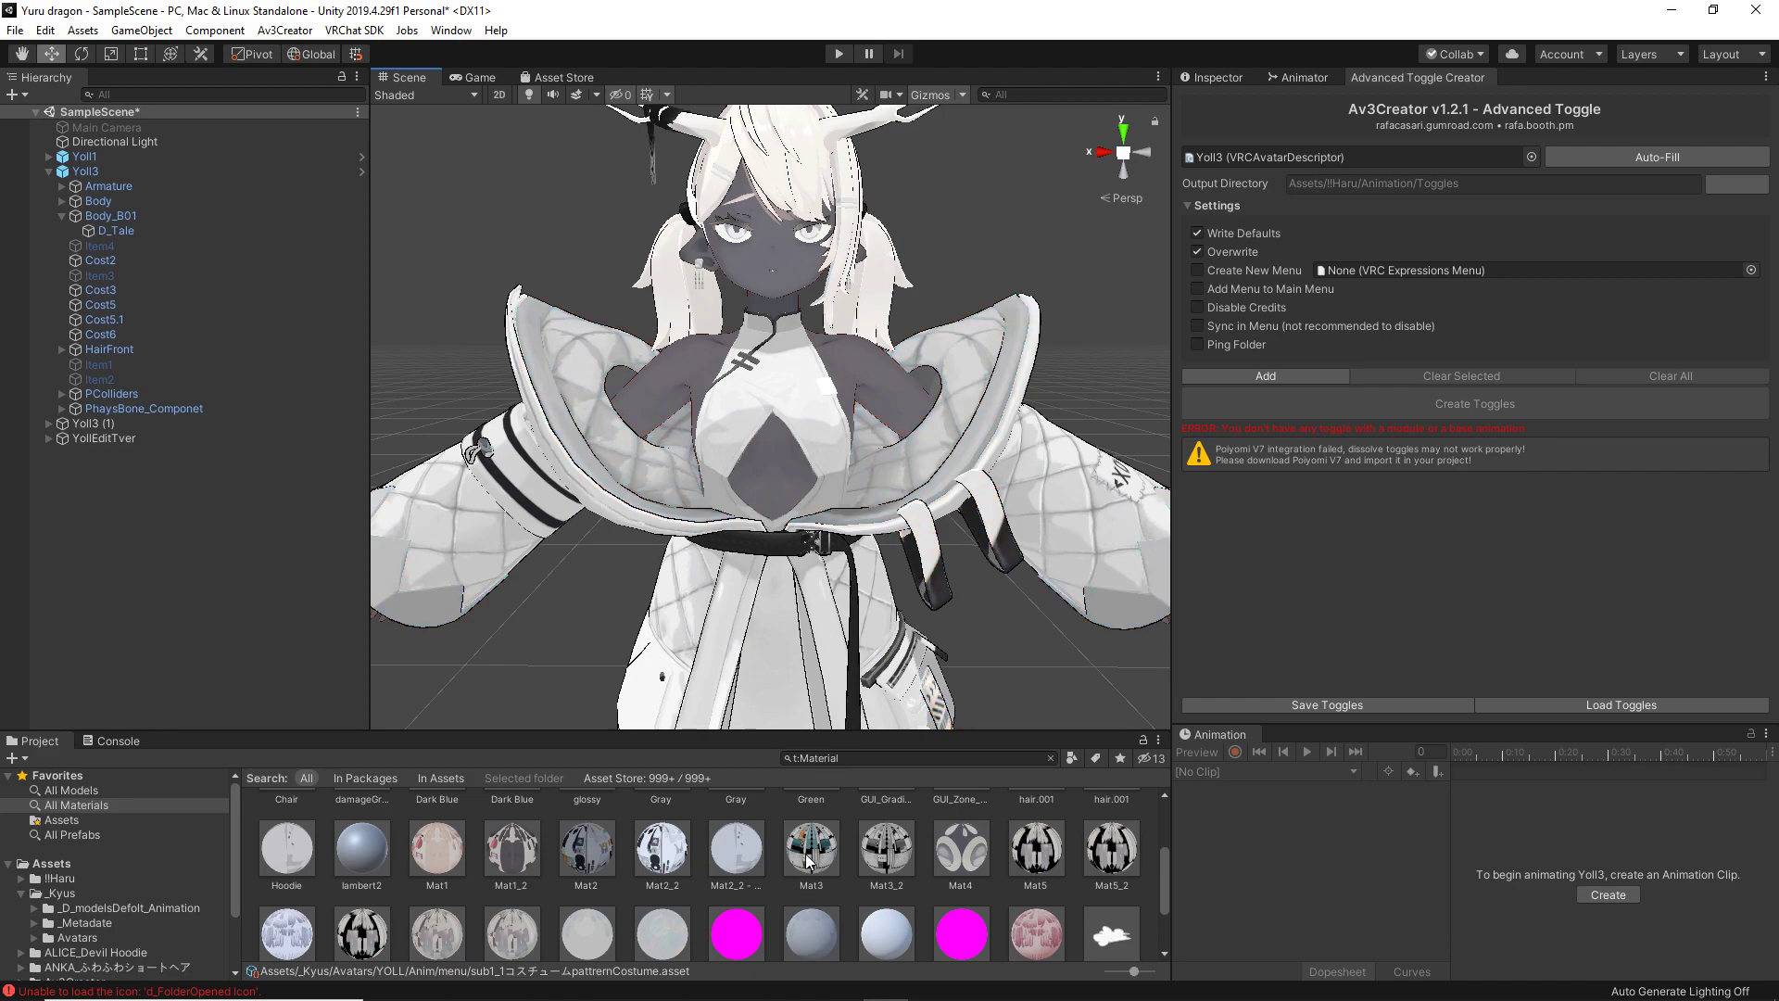
left_click_drag(807, 860, 929, 550)
key("ctrl+z")
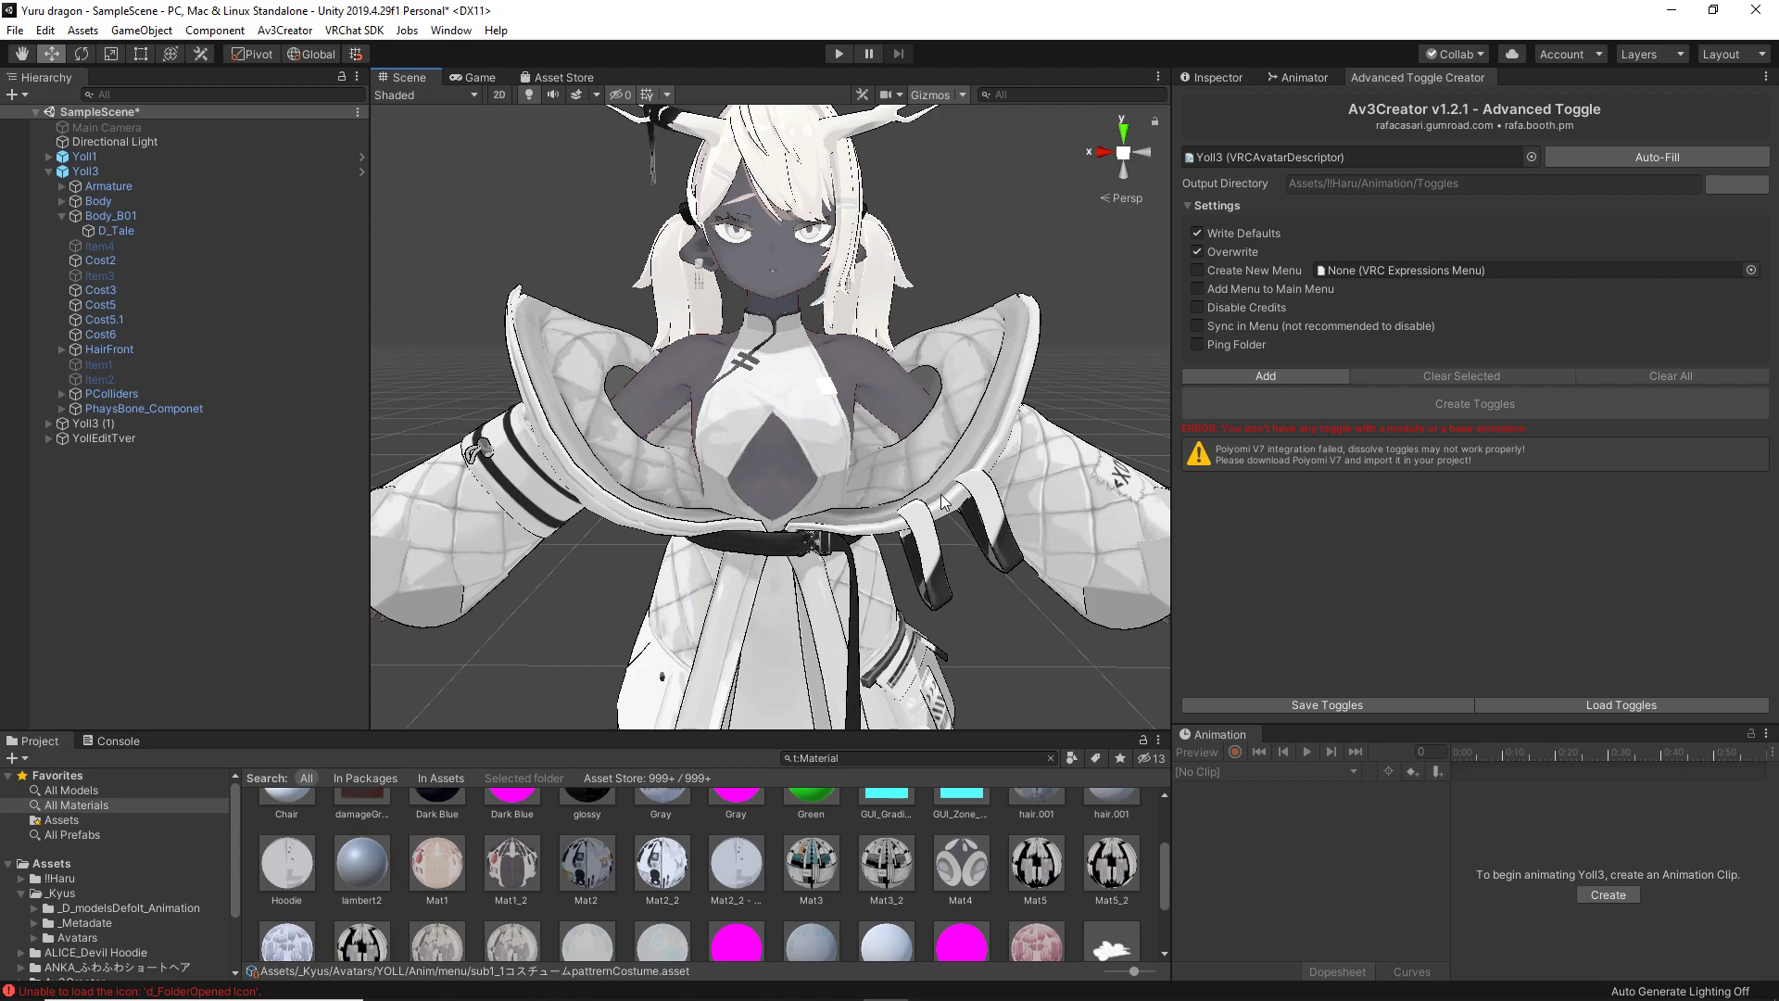
left_click_drag(814, 884, 953, 424)
left_click_drag(868, 908, 932, 454)
scroll(508, 632, "up", 3)
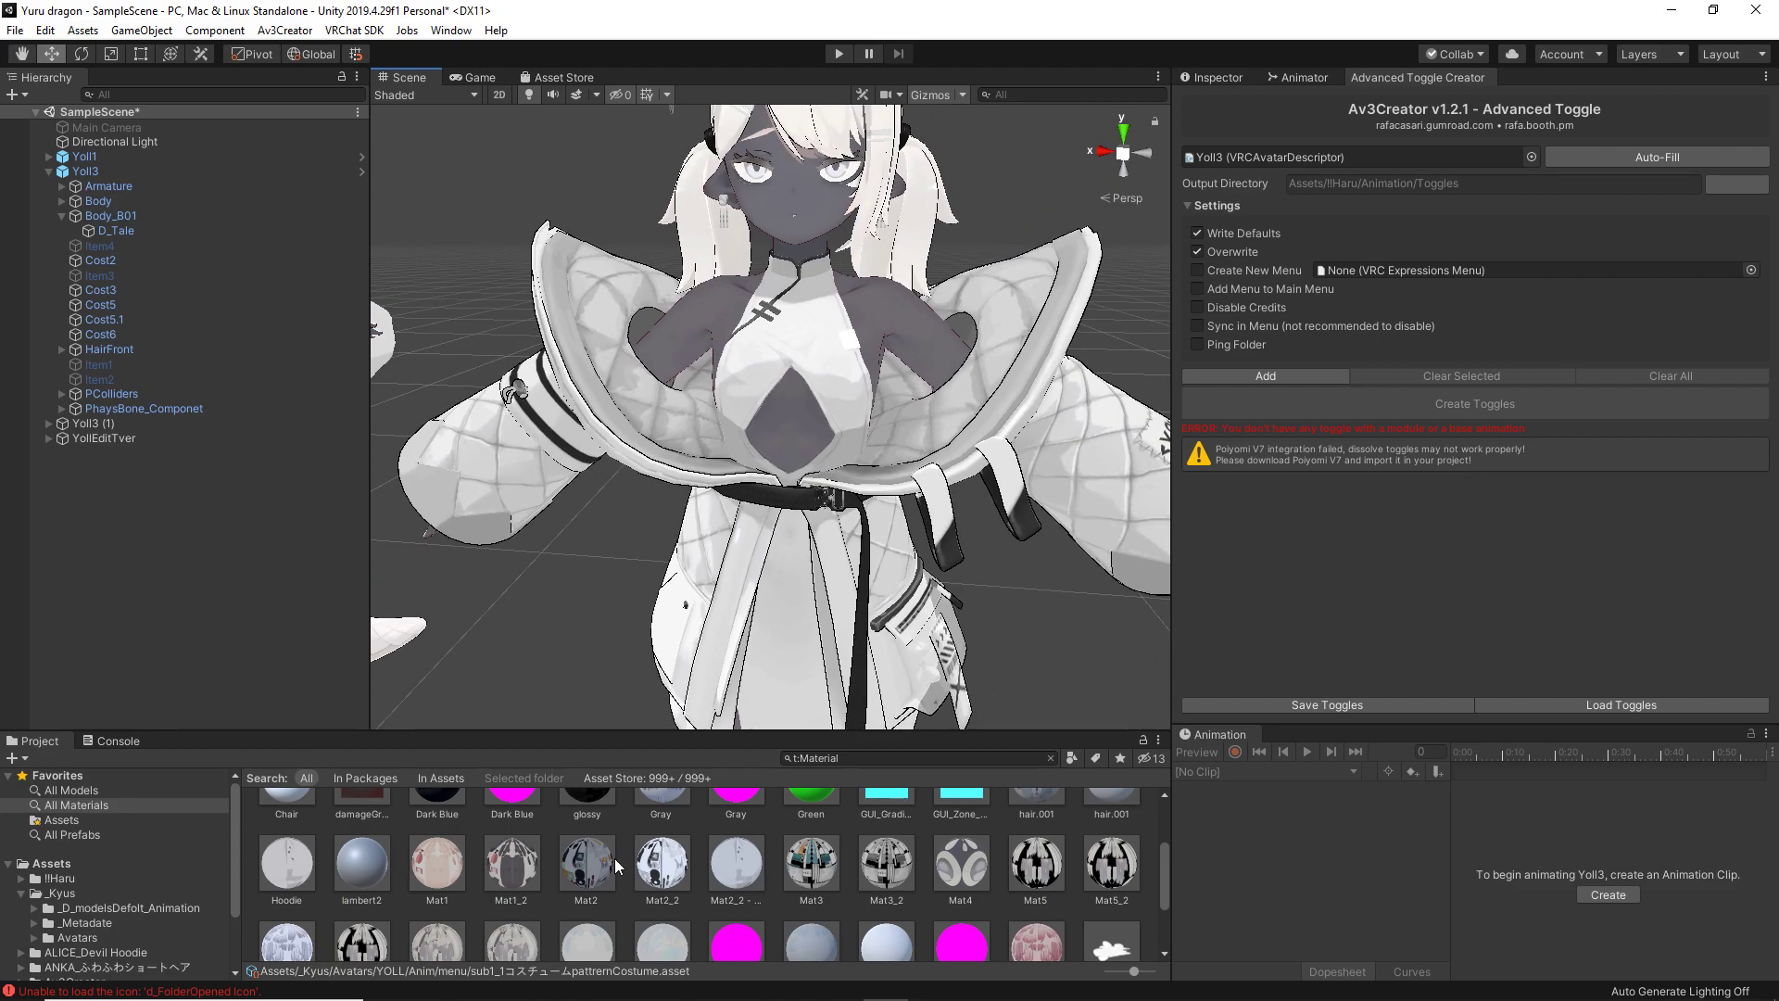
left_click_drag(870, 482, 901, 585, "alt")
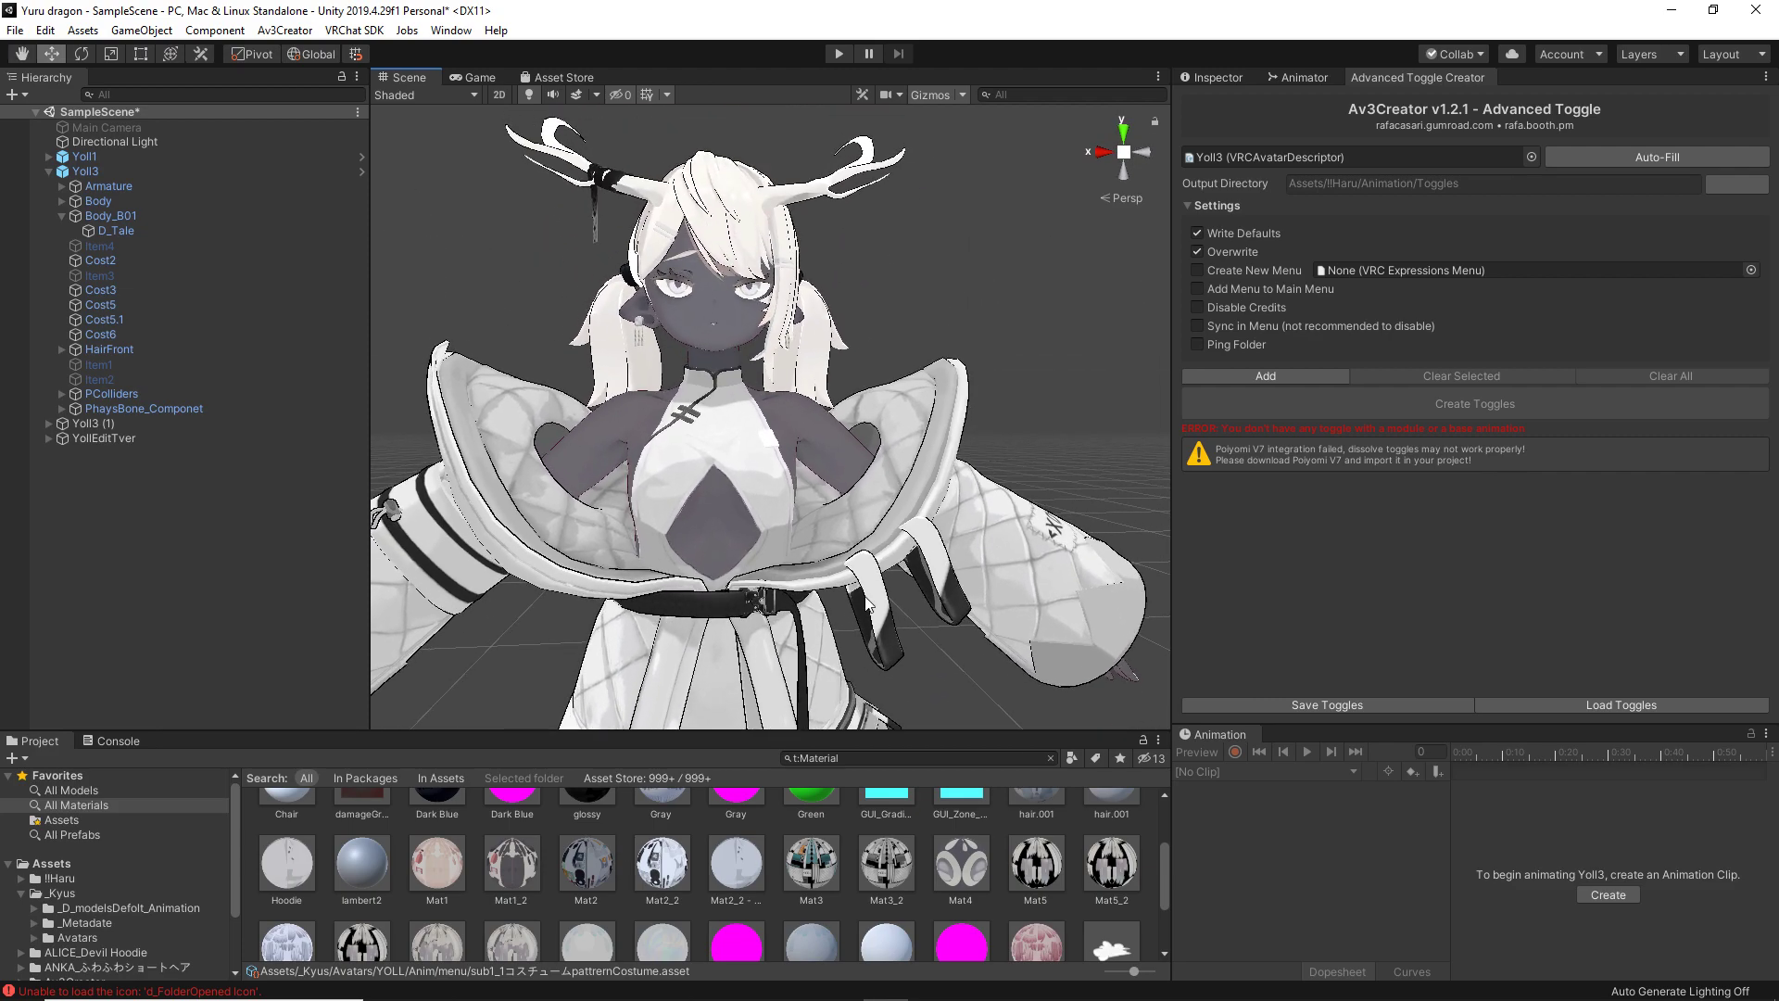
left_click_drag(819, 844, 832, 480)
key("ctrl+z")
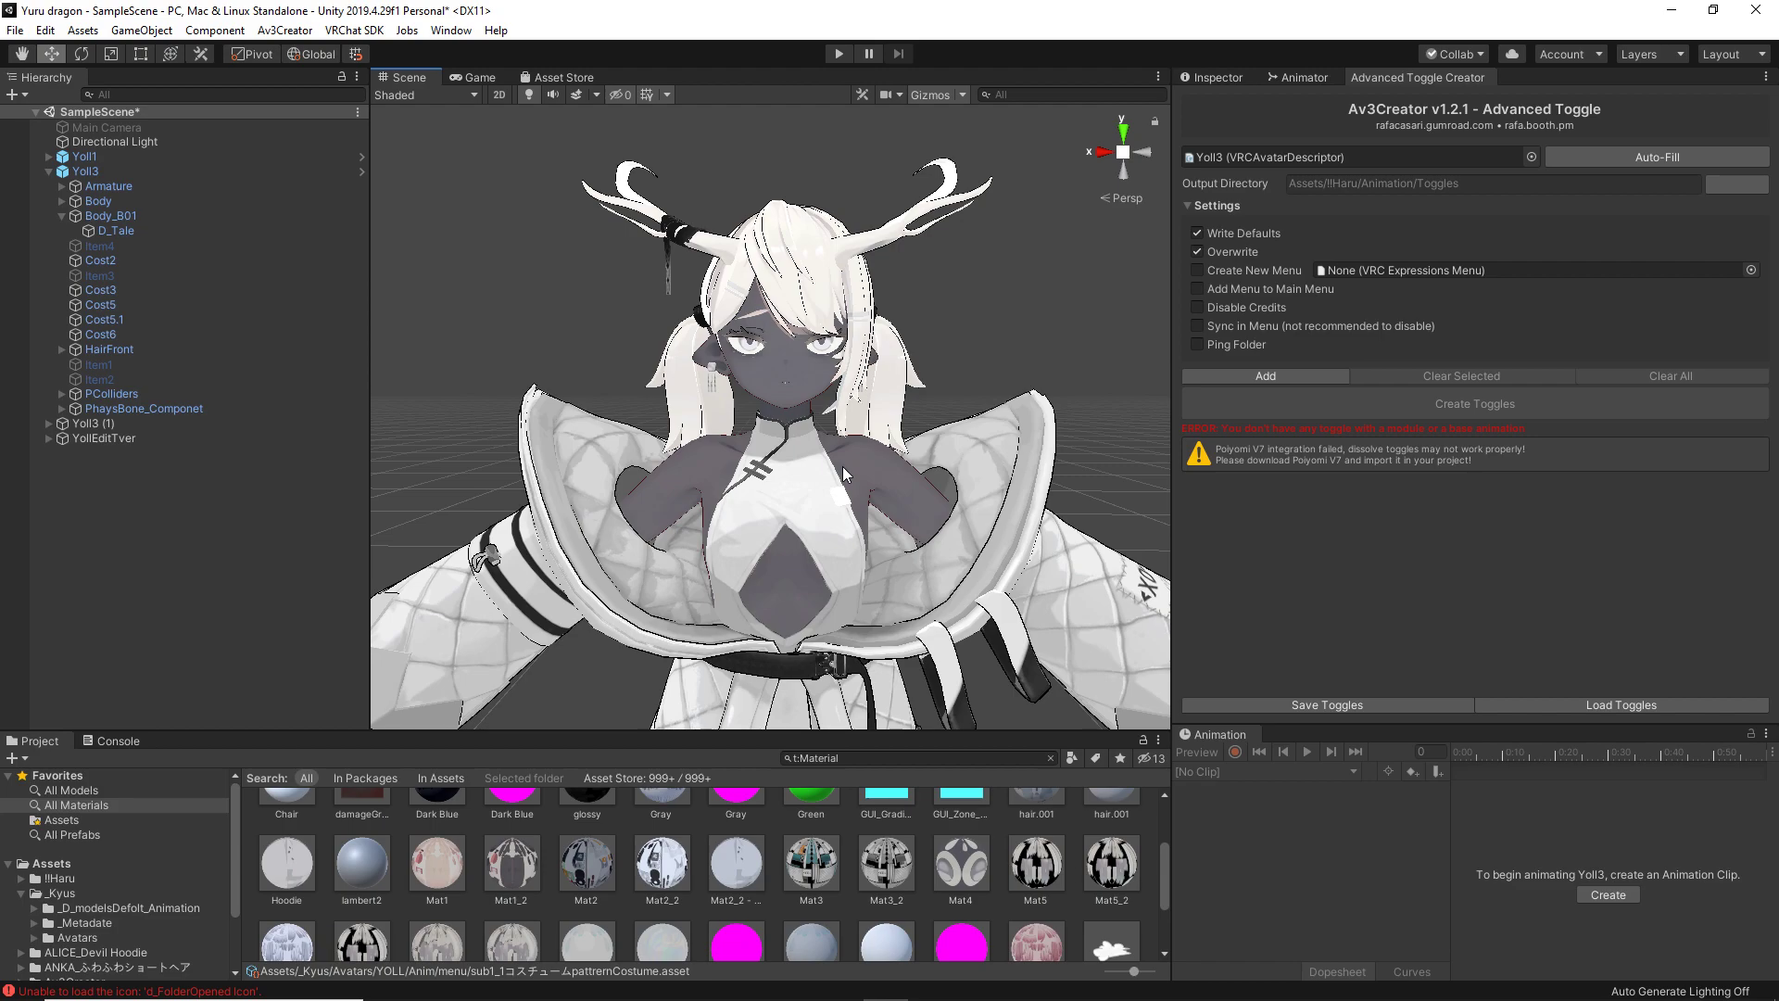
Open the 0_EXM expressions menu from Yoll3's avatar descriptor and set its active avatar to Yoll3.
left_click(1241, 79)
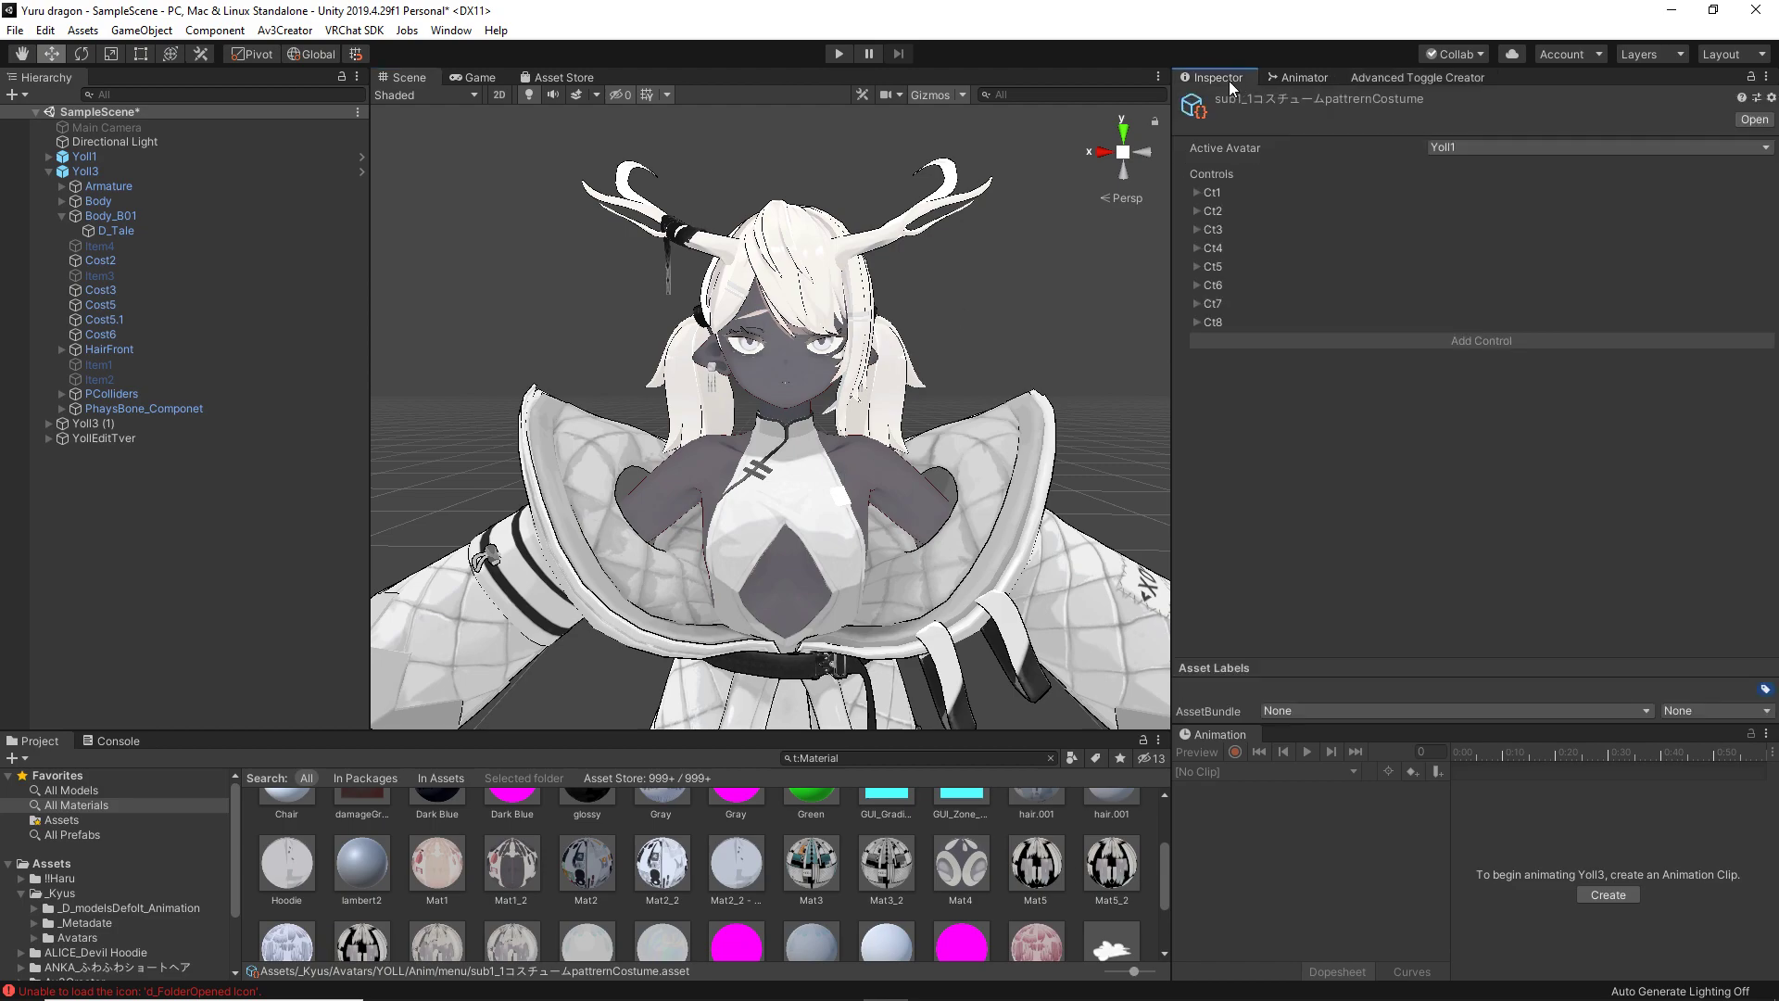
left_click(76, 170)
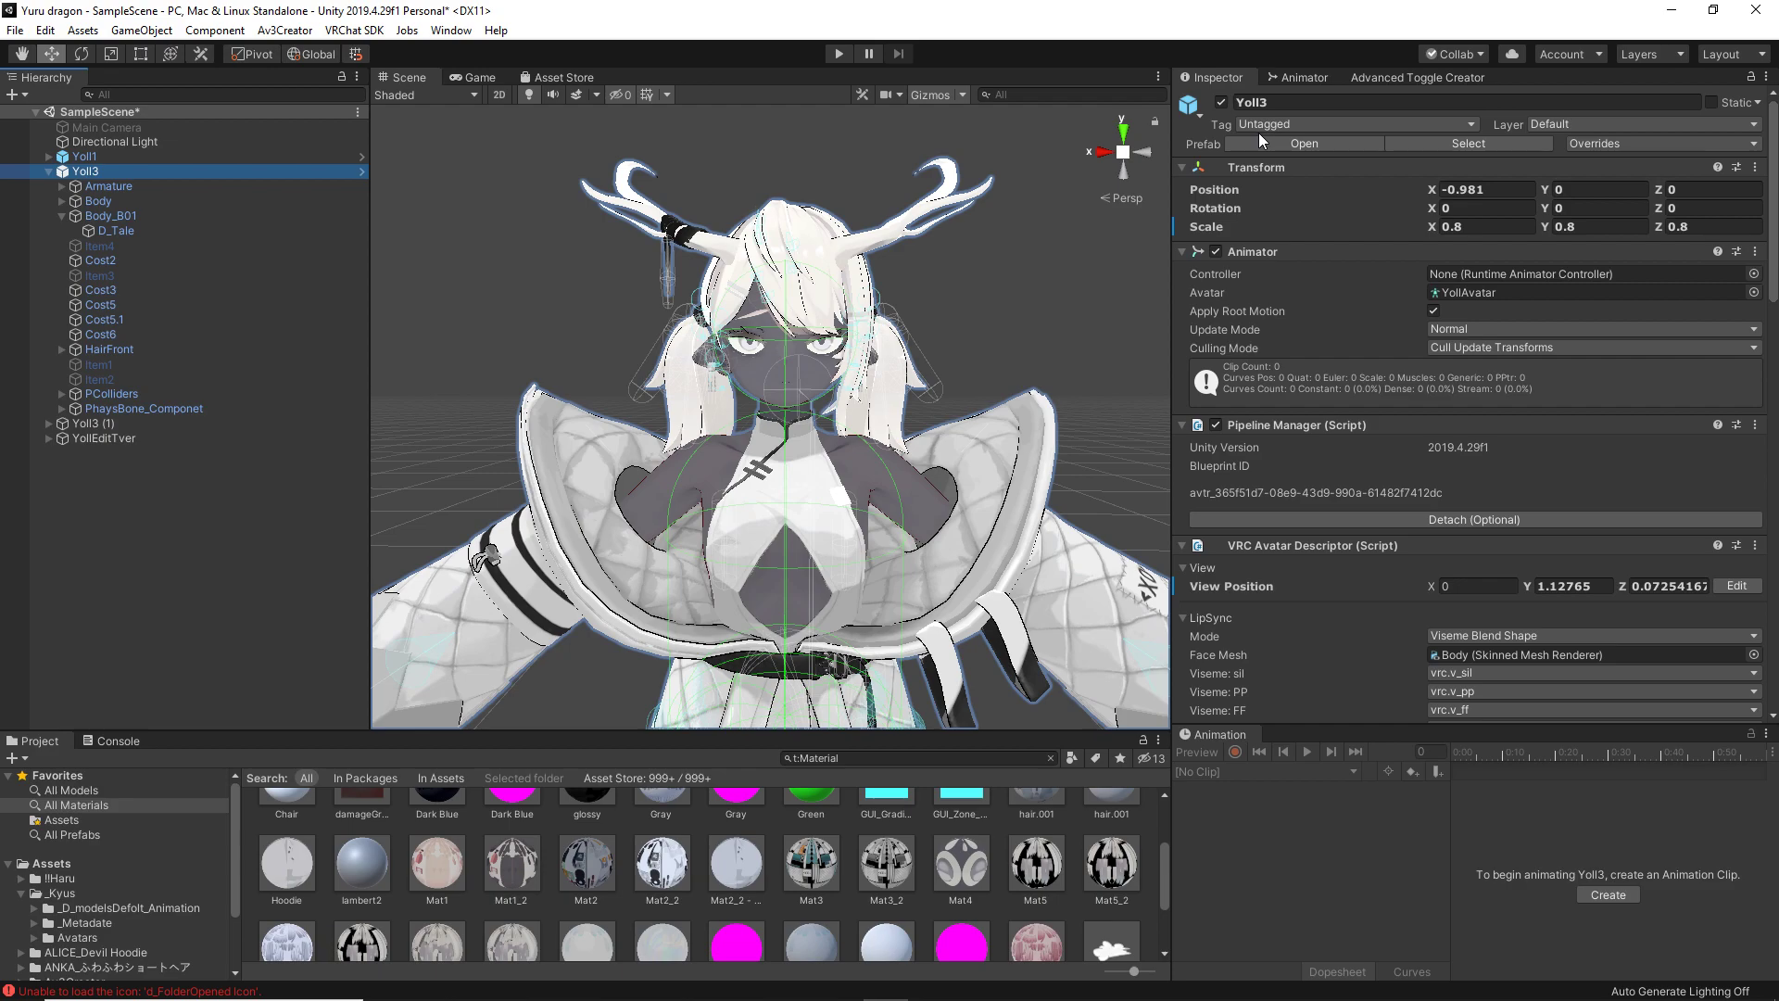
scroll(1259, 131, "down", 15)
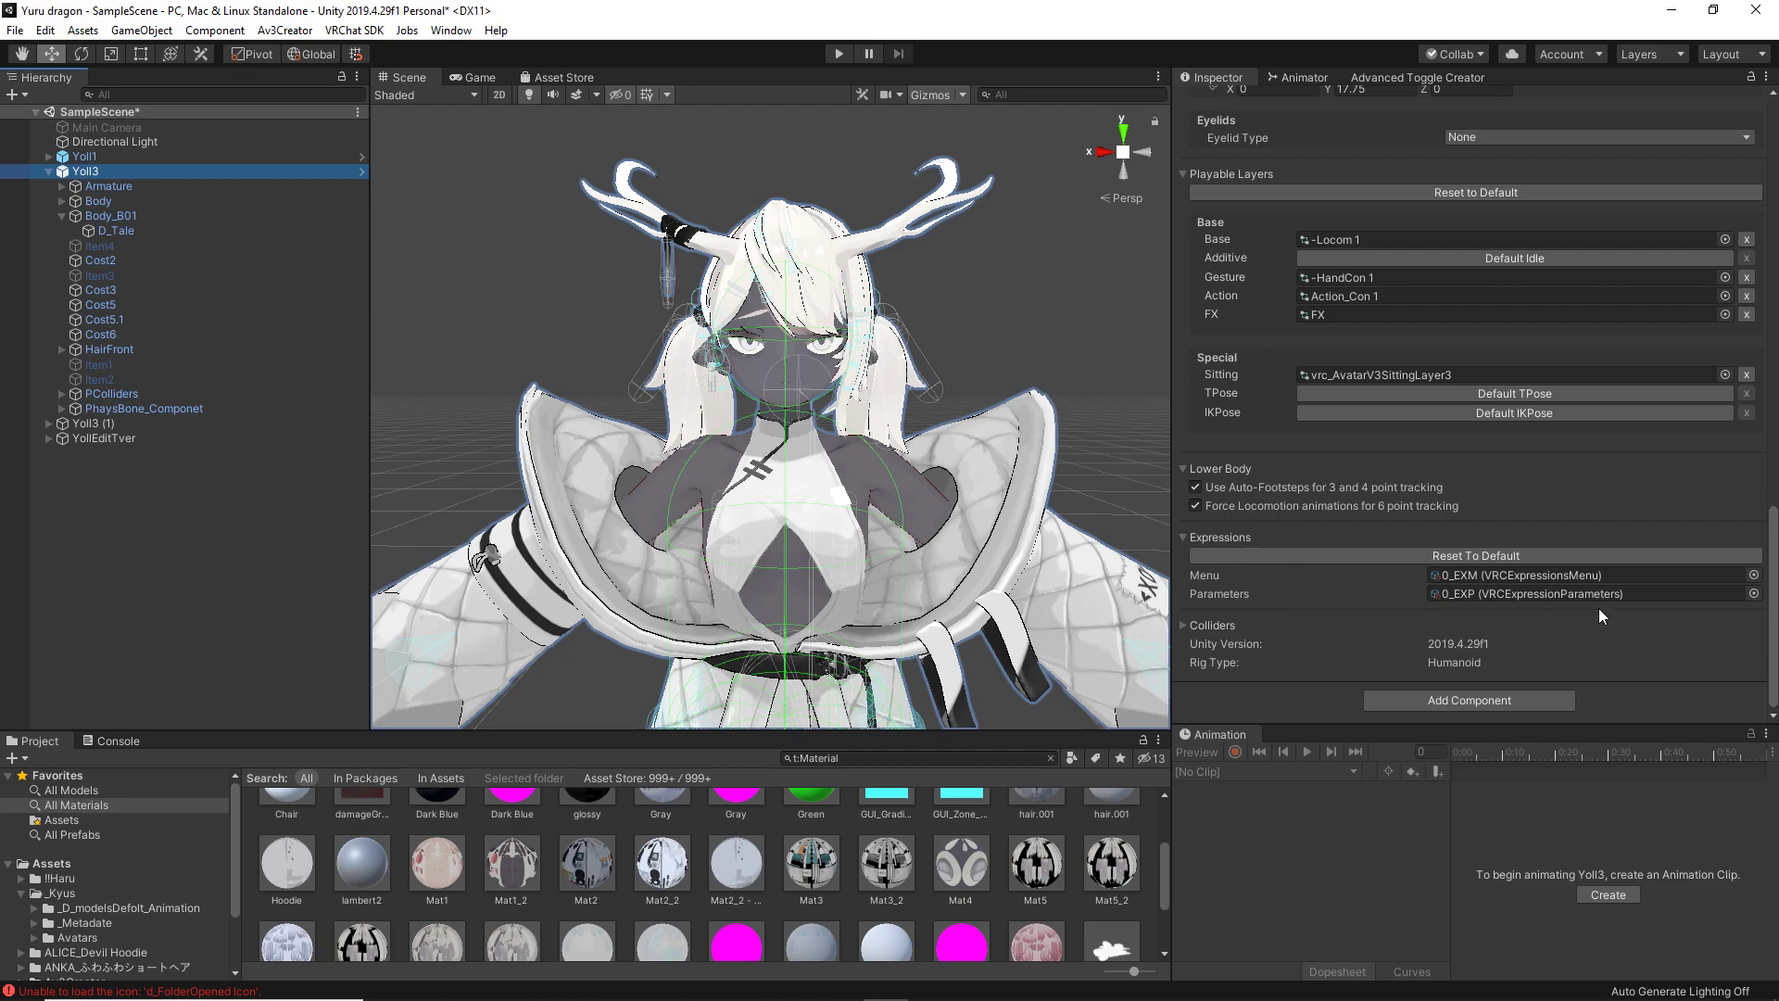
double_click(1465, 576)
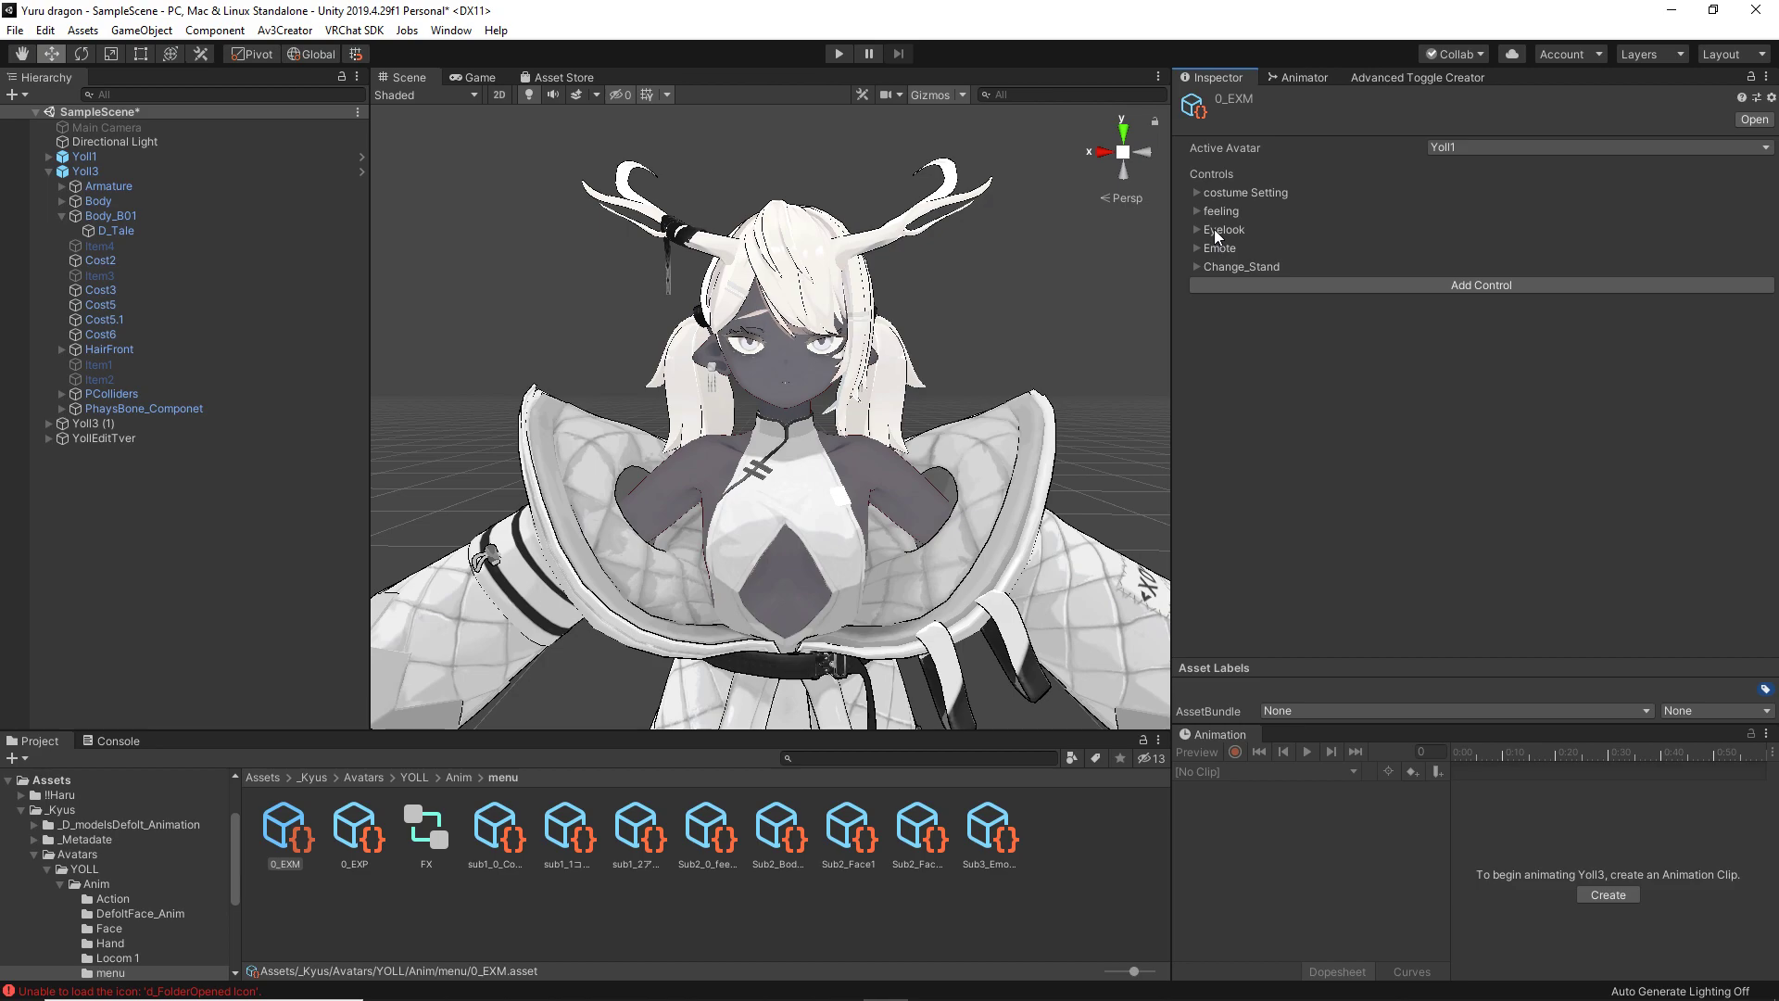
left_click(1452, 151)
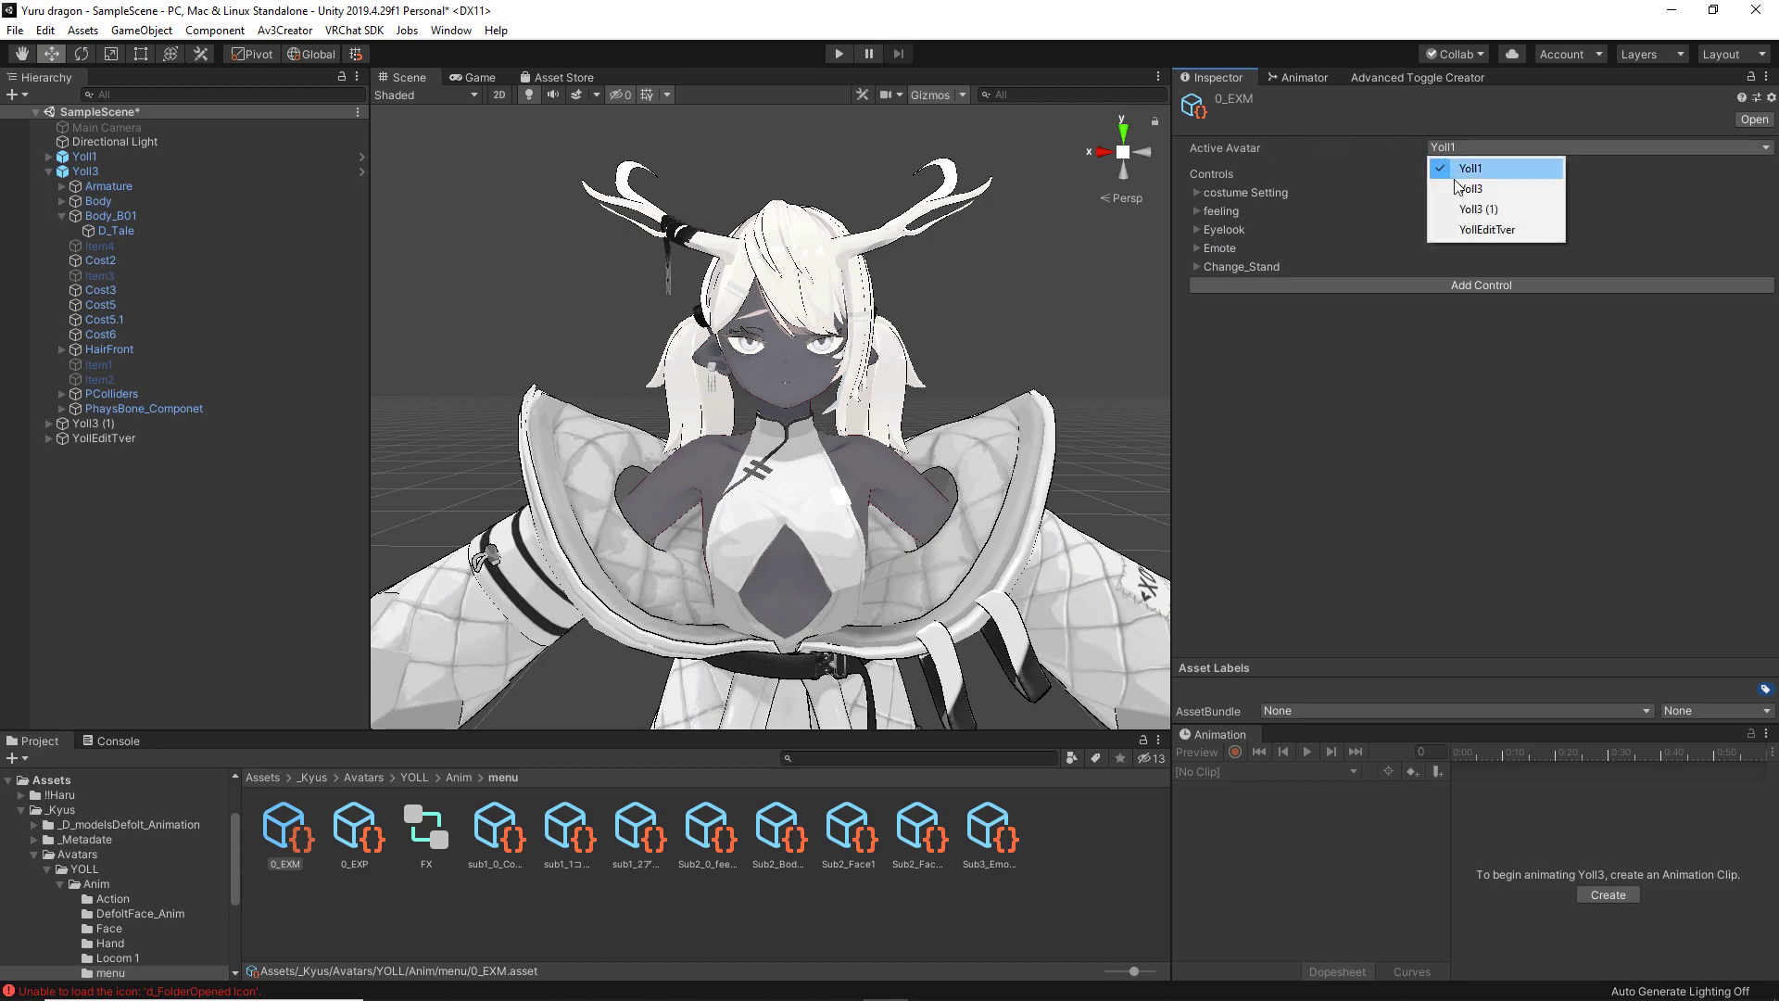
left_click(1467, 195)
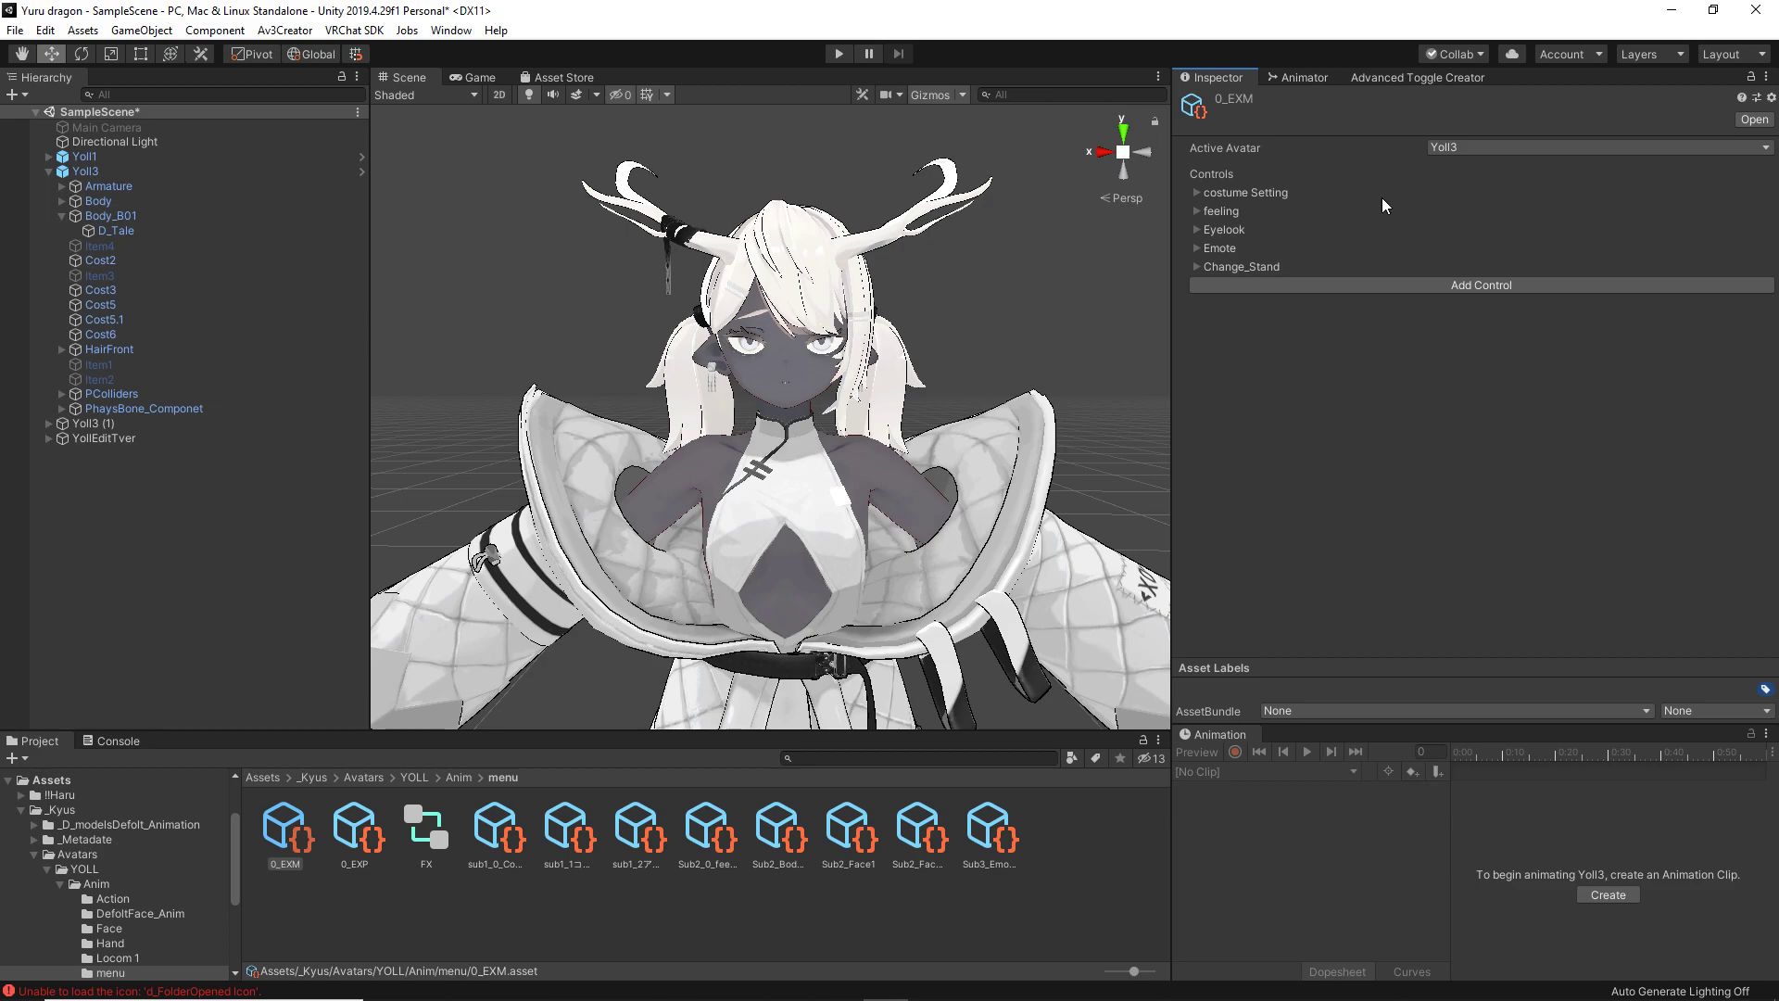
Follow the costume Setting and PatternCostume submenus and examine the toggle controls in the costume pattern menu.
left_click(1198, 191)
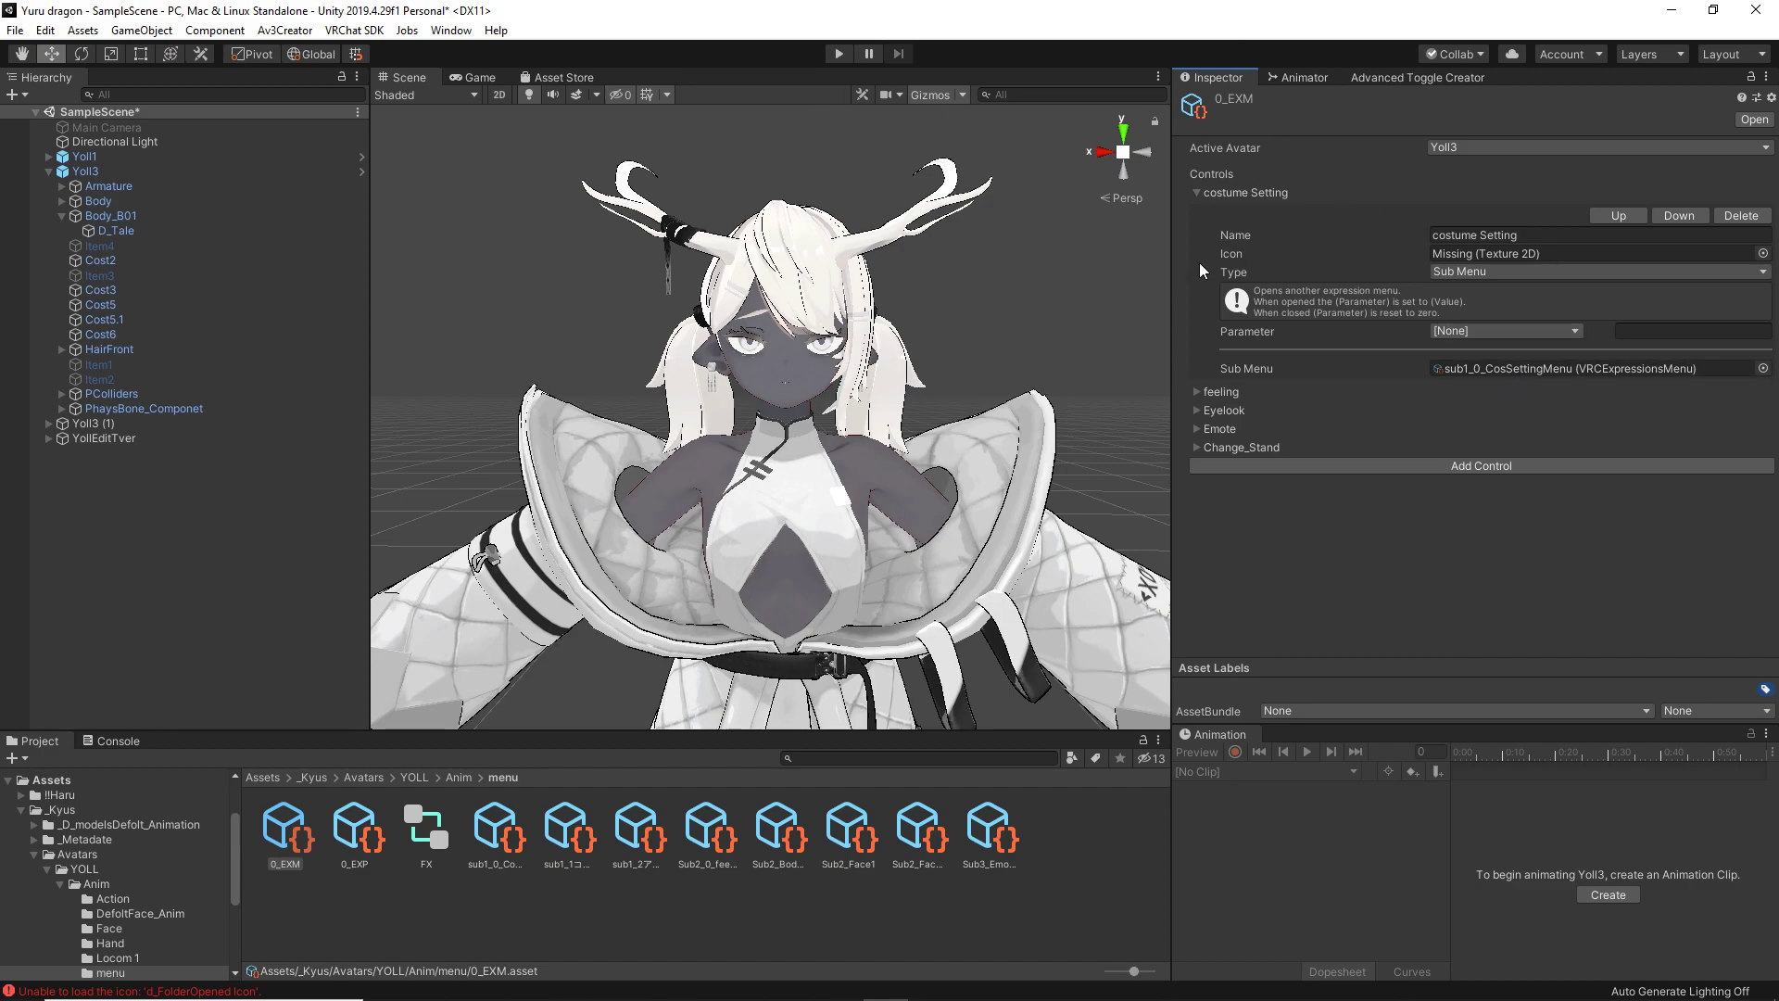
double_click(1465, 367)
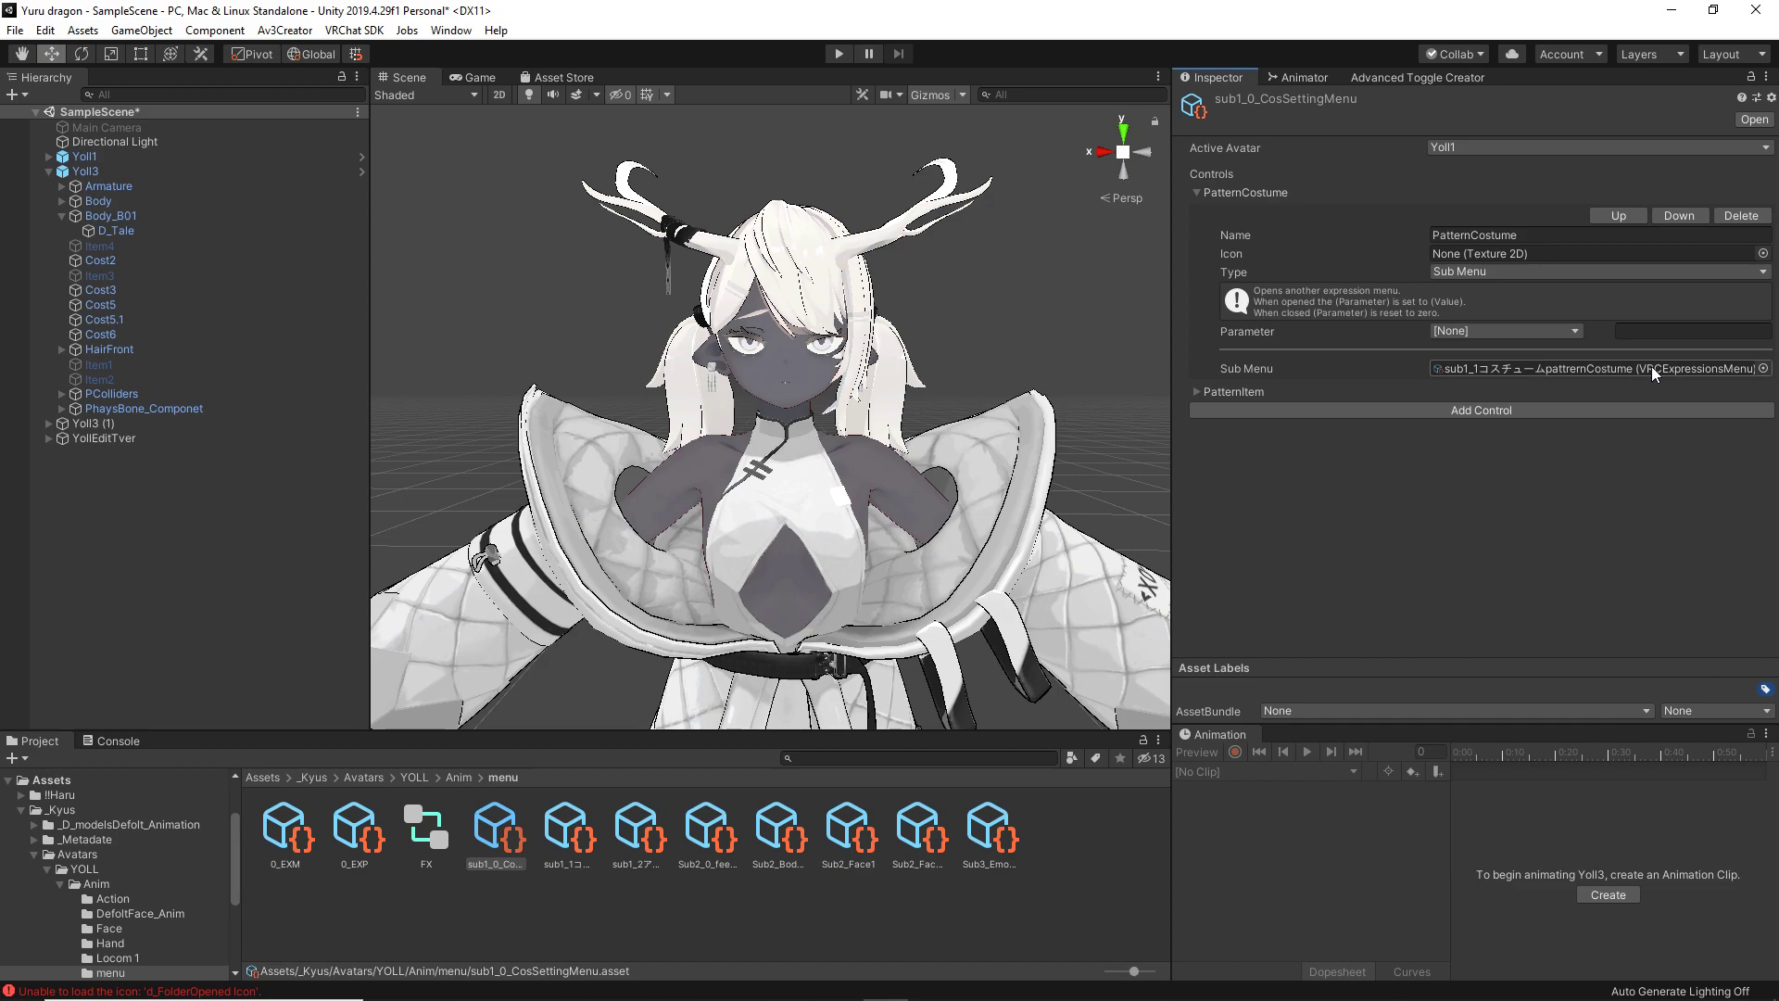
left_click(1487, 370)
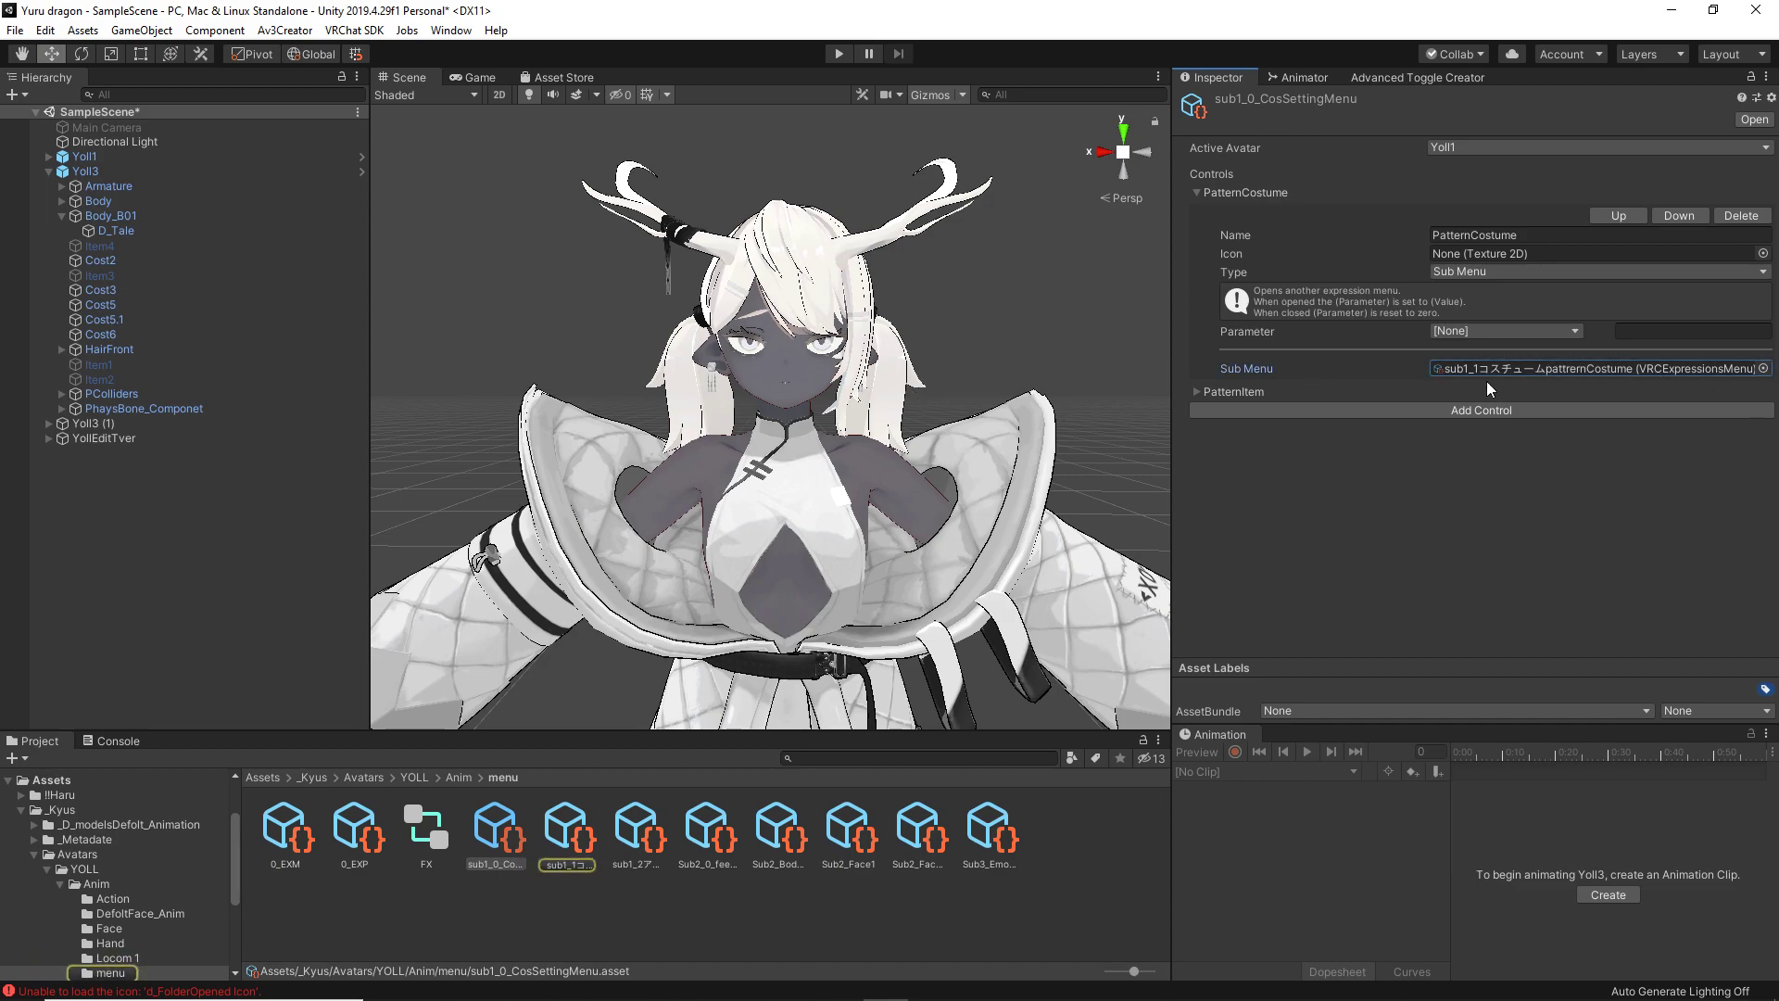
double_click(1486, 371)
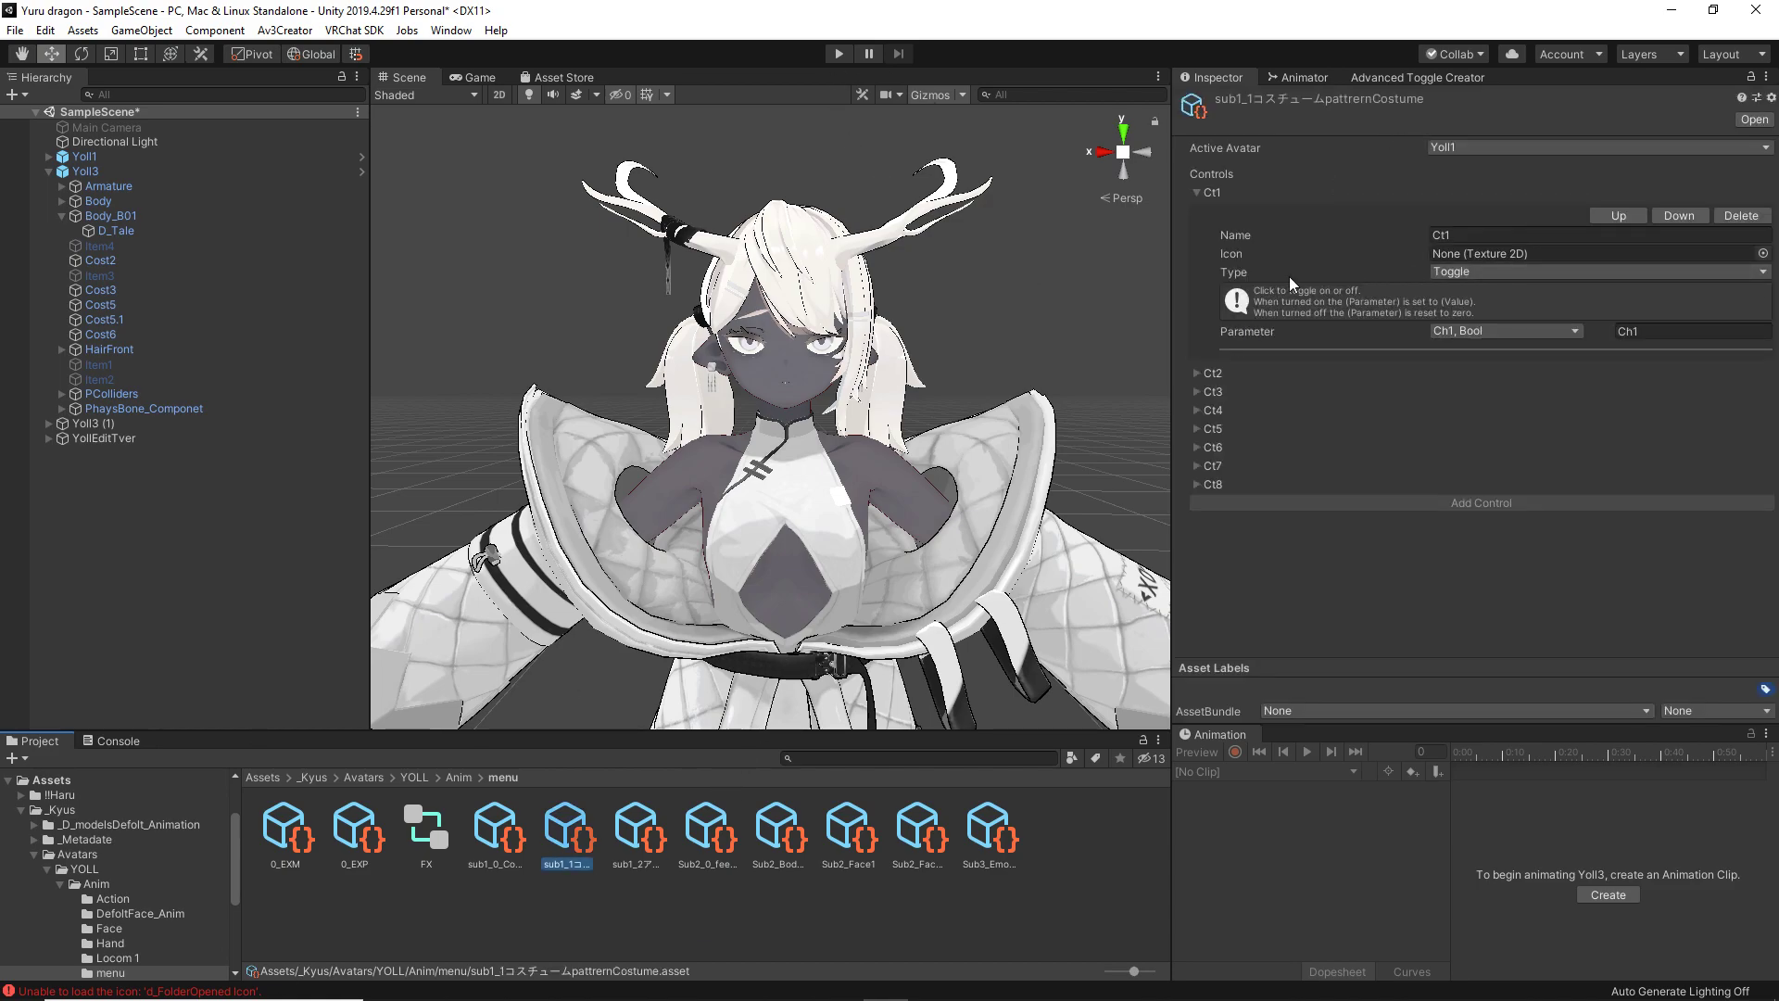
left_click(1209, 197)
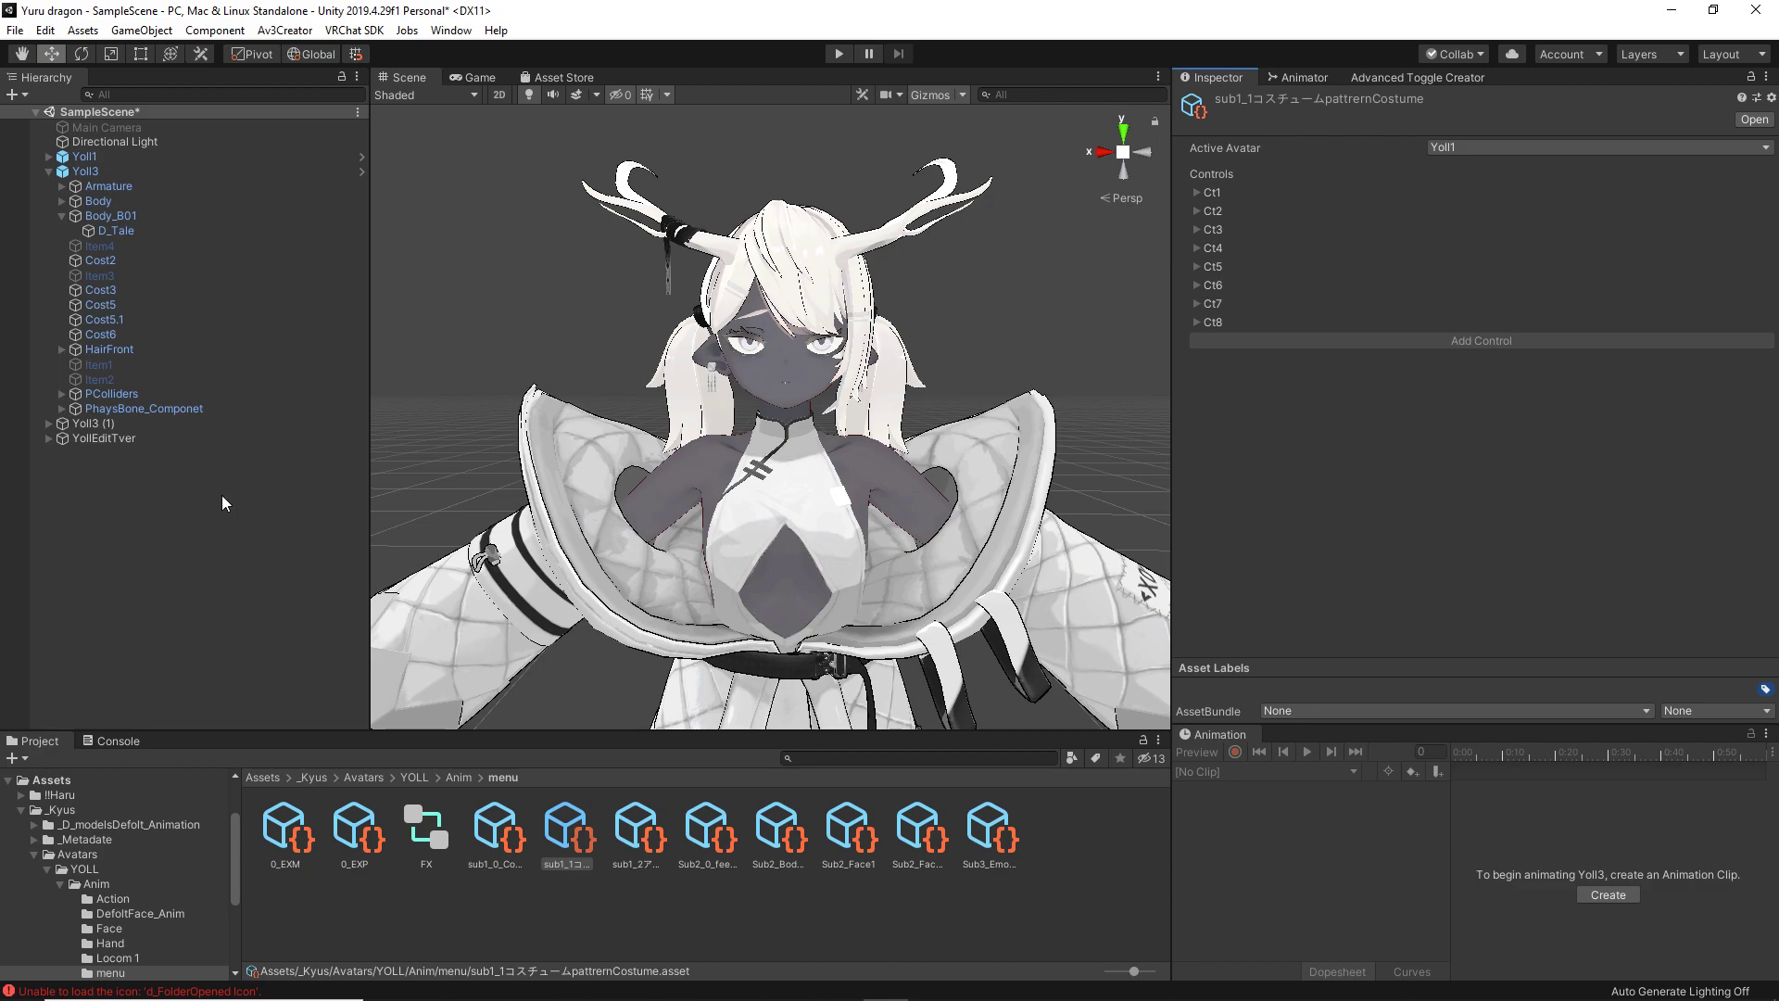
Open the 0_EXP expression parameters from Yoll3's avatar descriptor and review the parameter list.
left_click(88, 171)
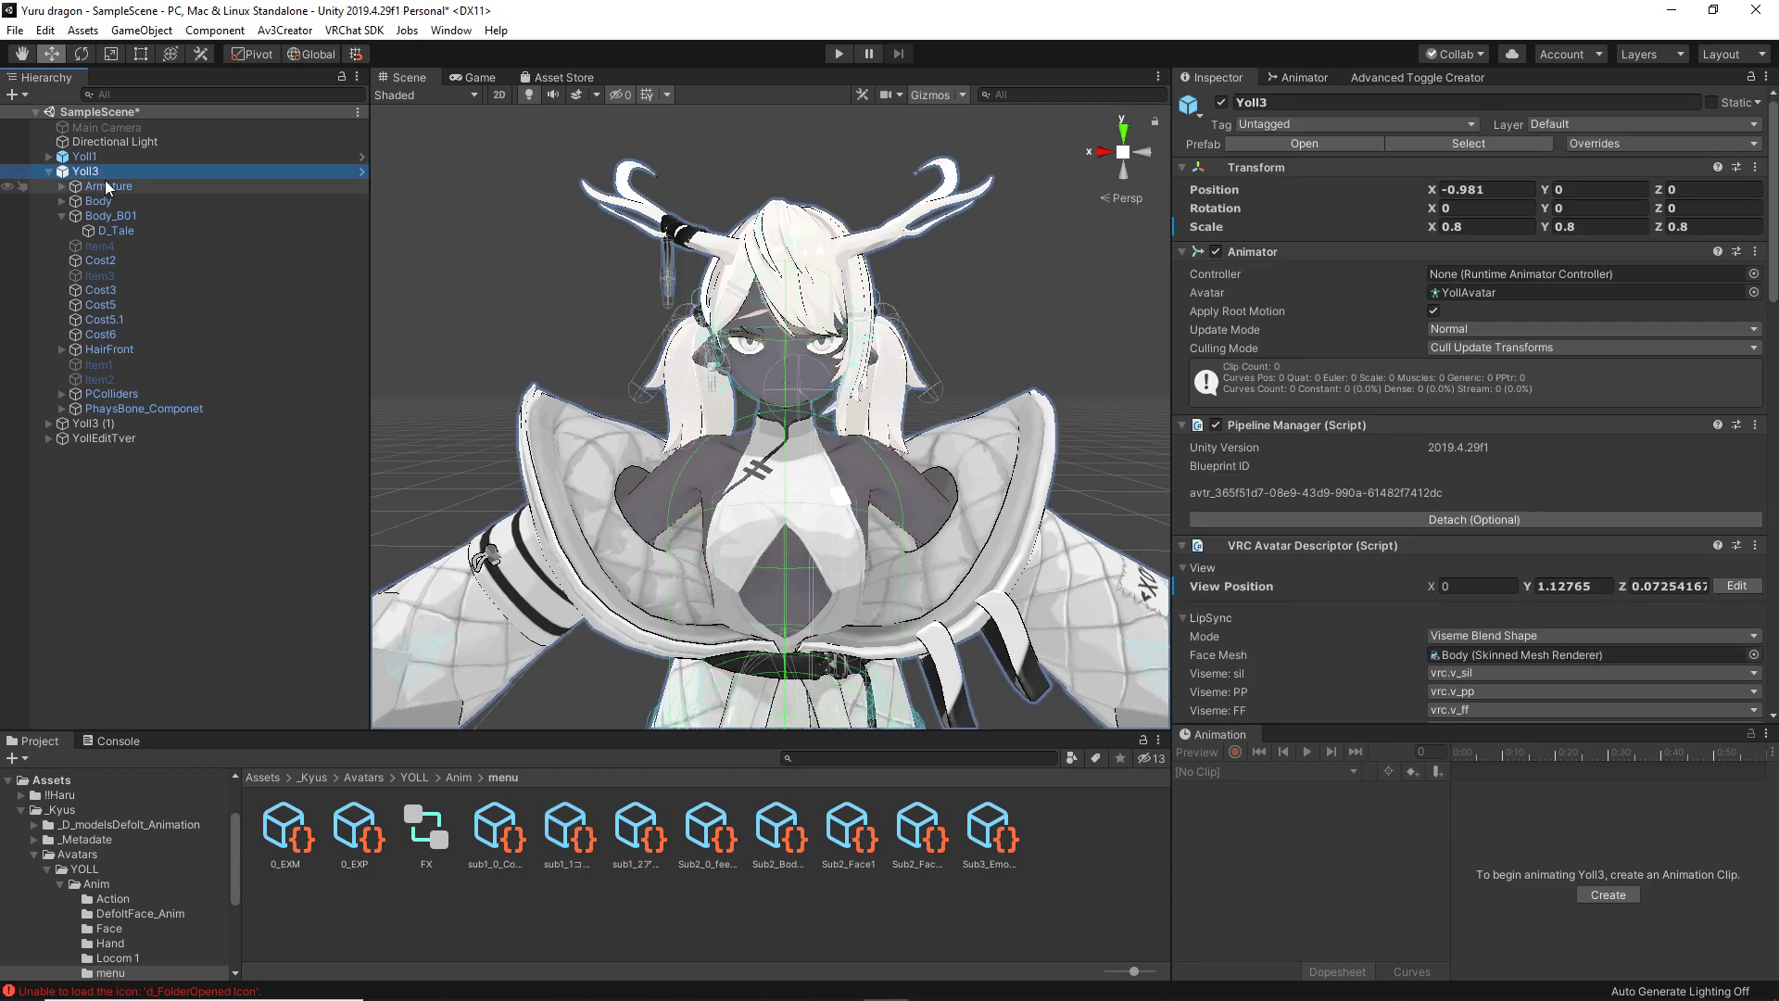
scroll(1433, 557, "down", 10)
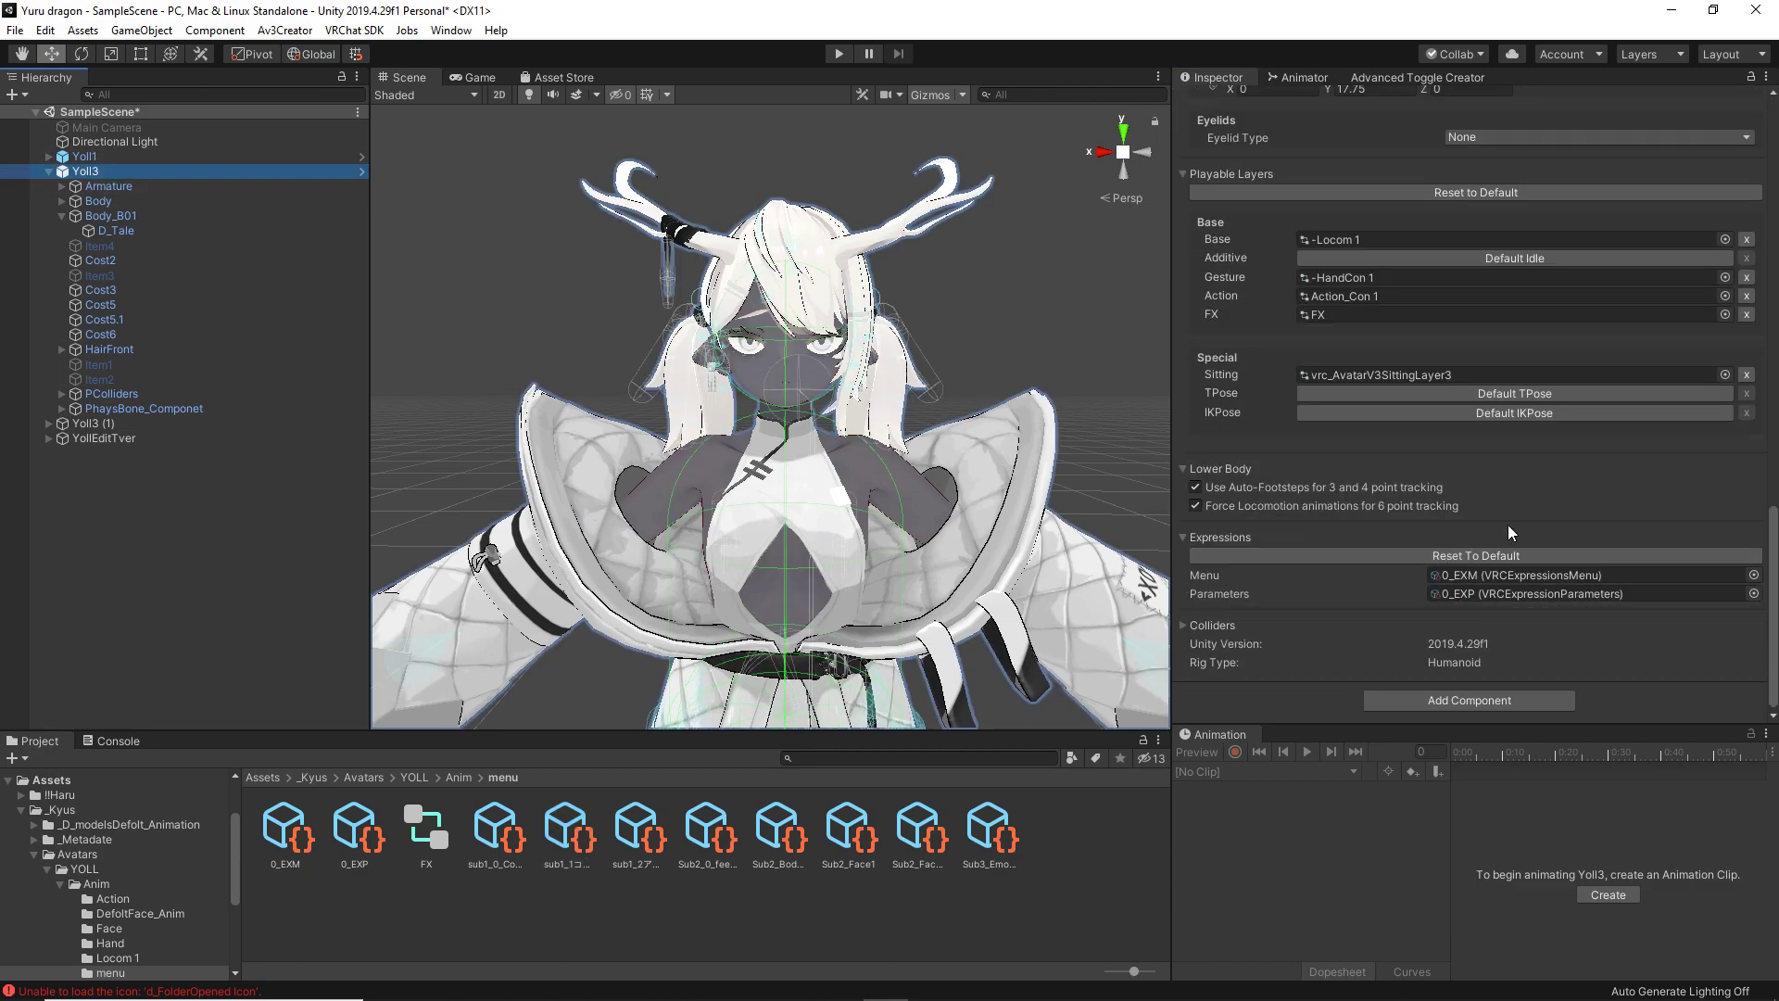
left_click(1448, 594)
double_click(1446, 593)
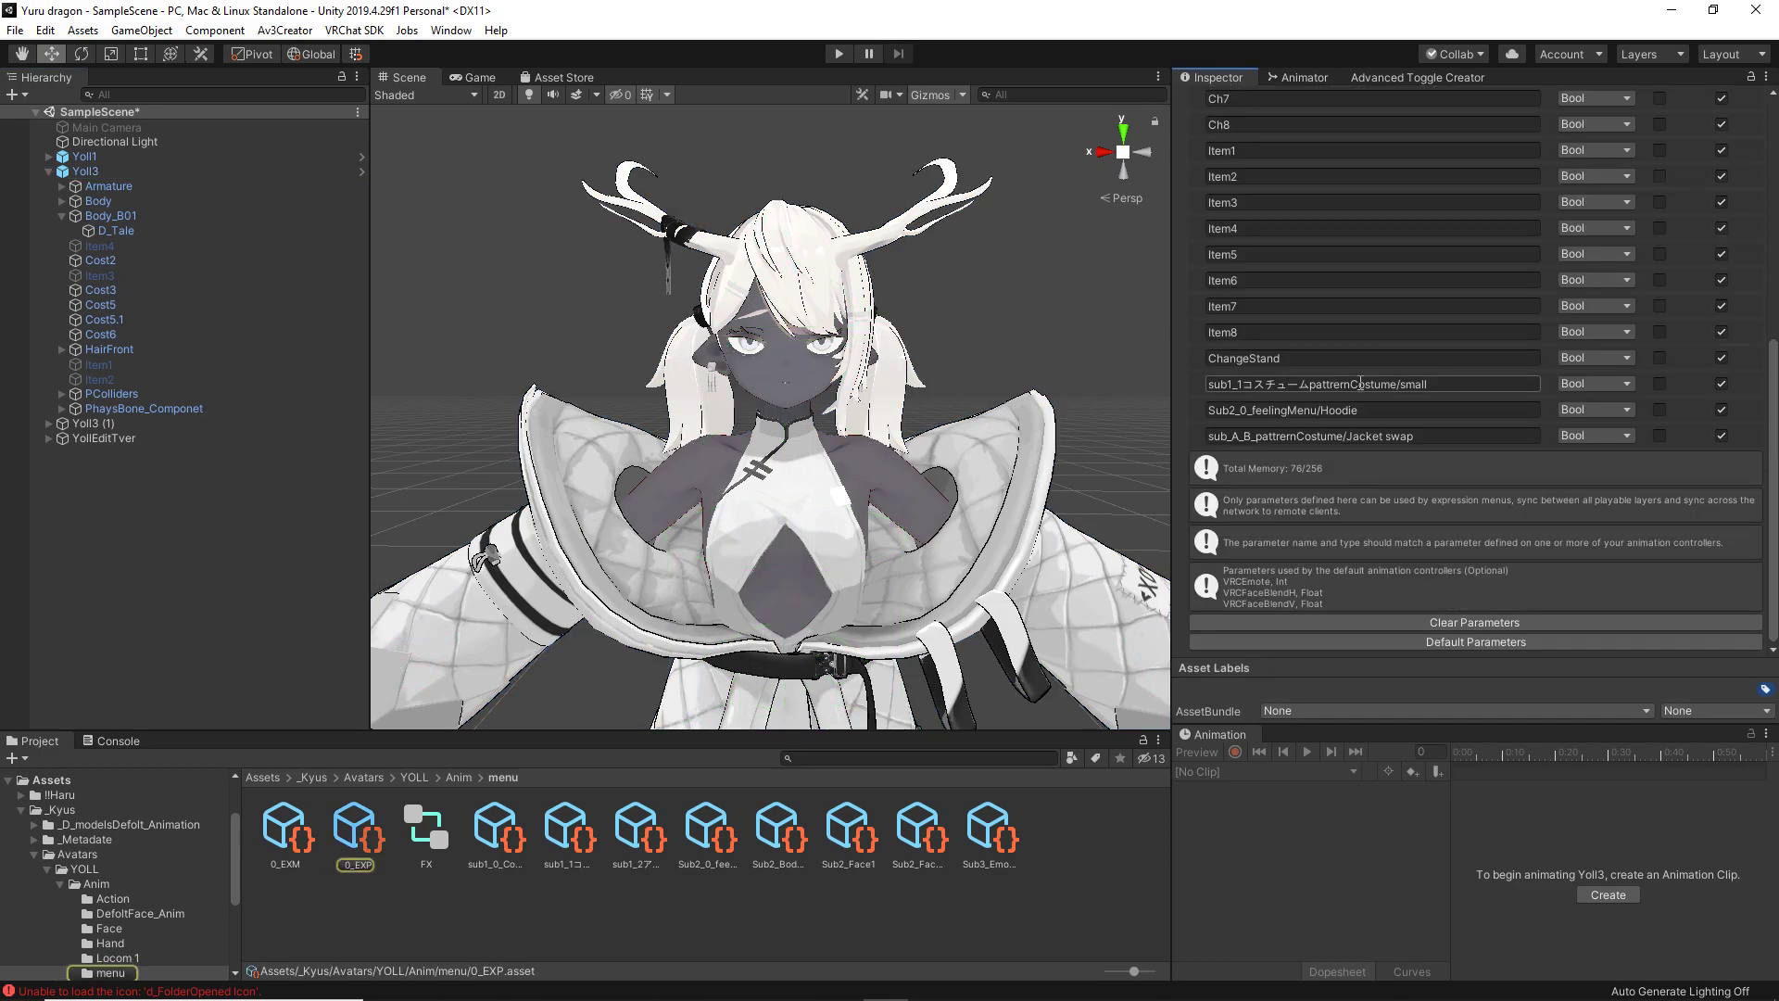
scroll(1349, 296, "up", 5)
scroll(1349, 296, "down", 5)
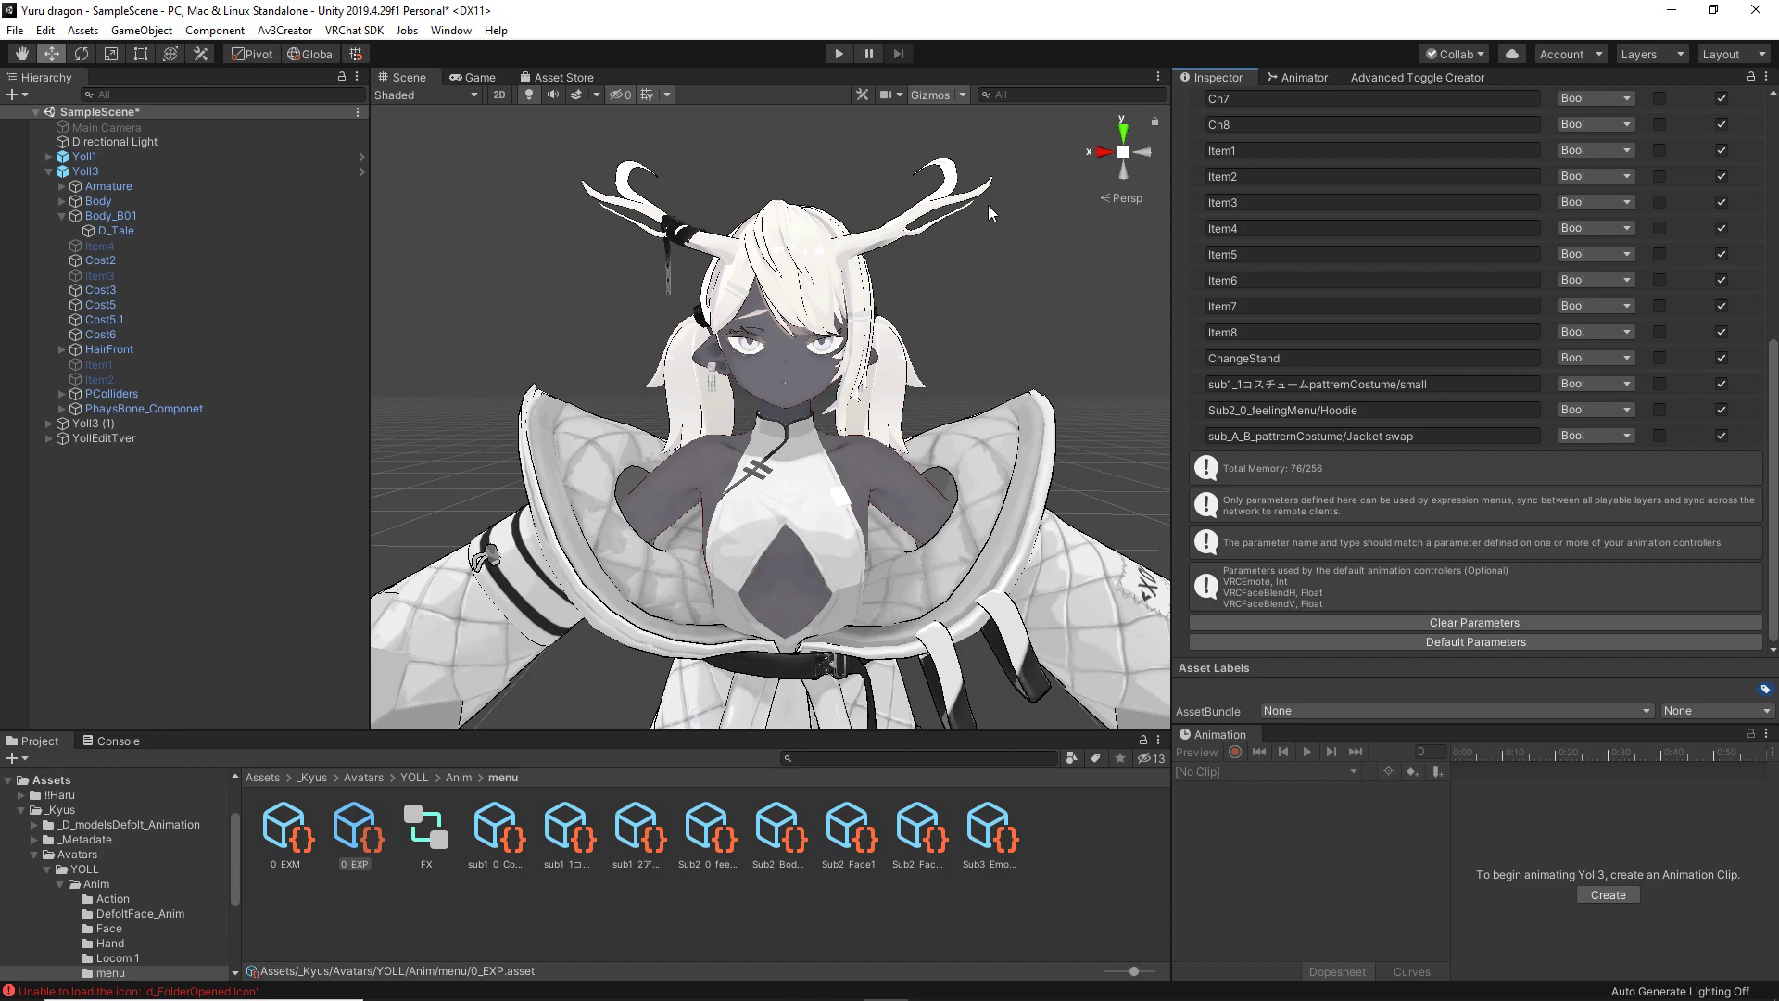
Return to the Advanced Toggle Creator and assign Yoll3 as its avatar descriptor.
left_click(192, 171)
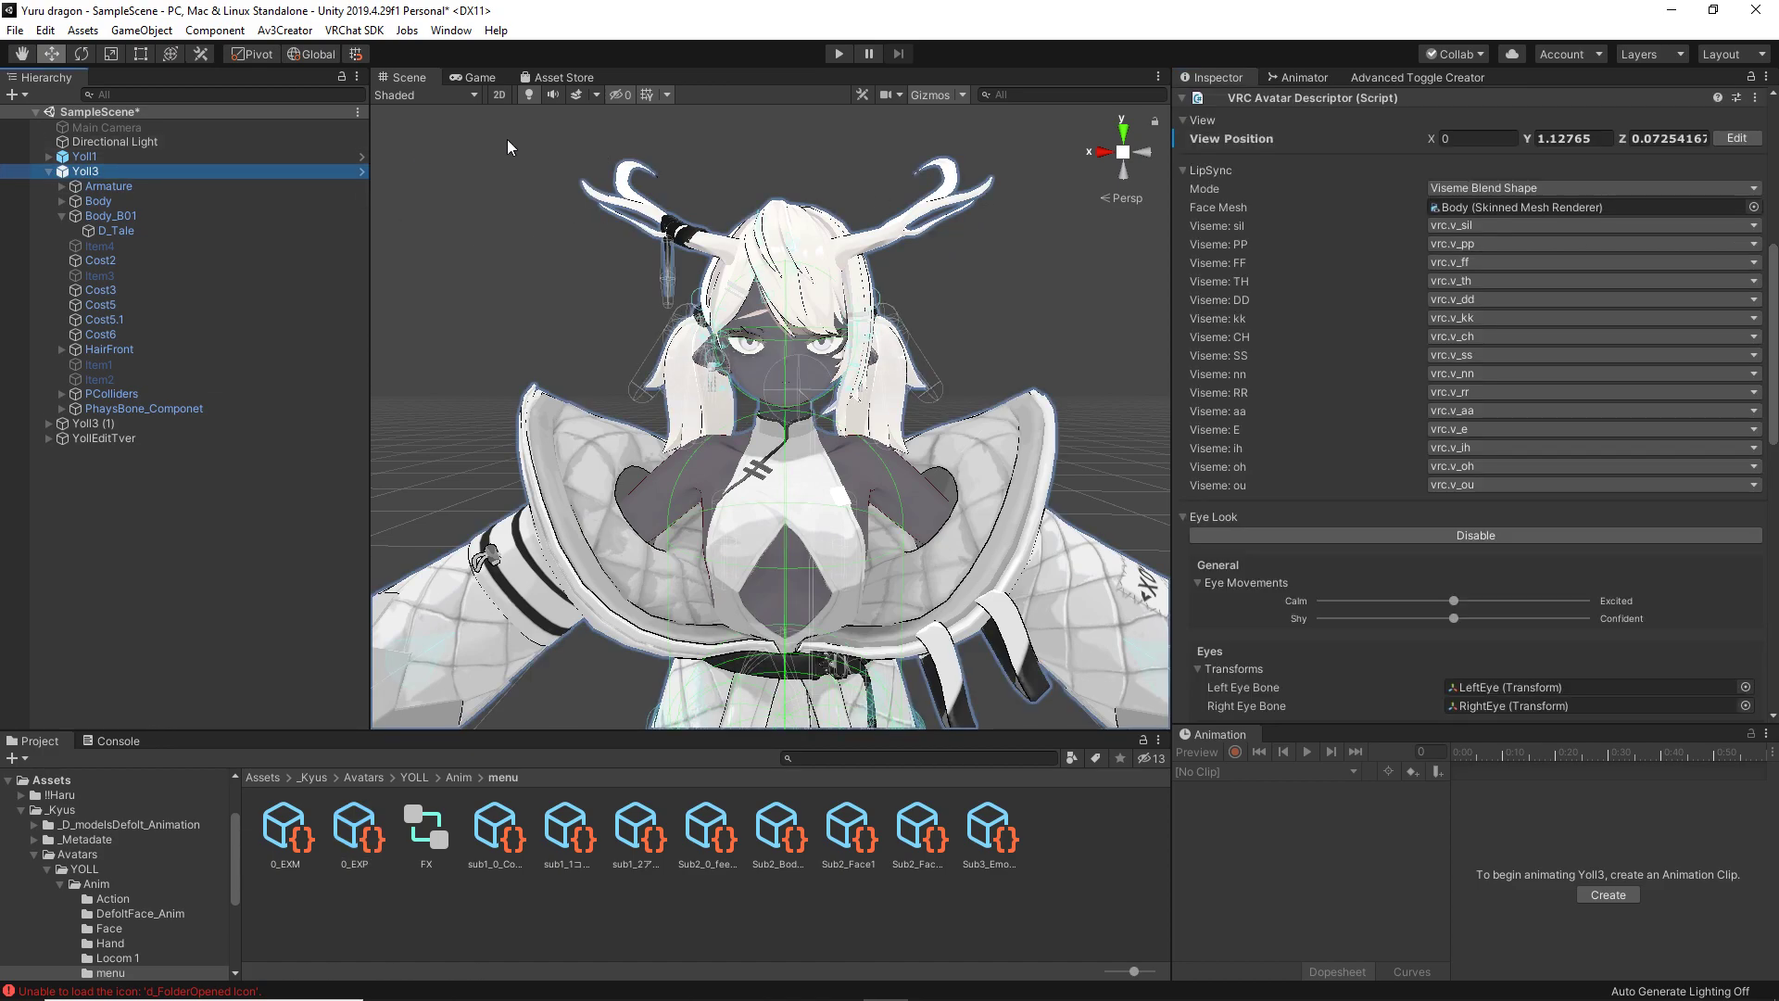
left_click(1363, 76)
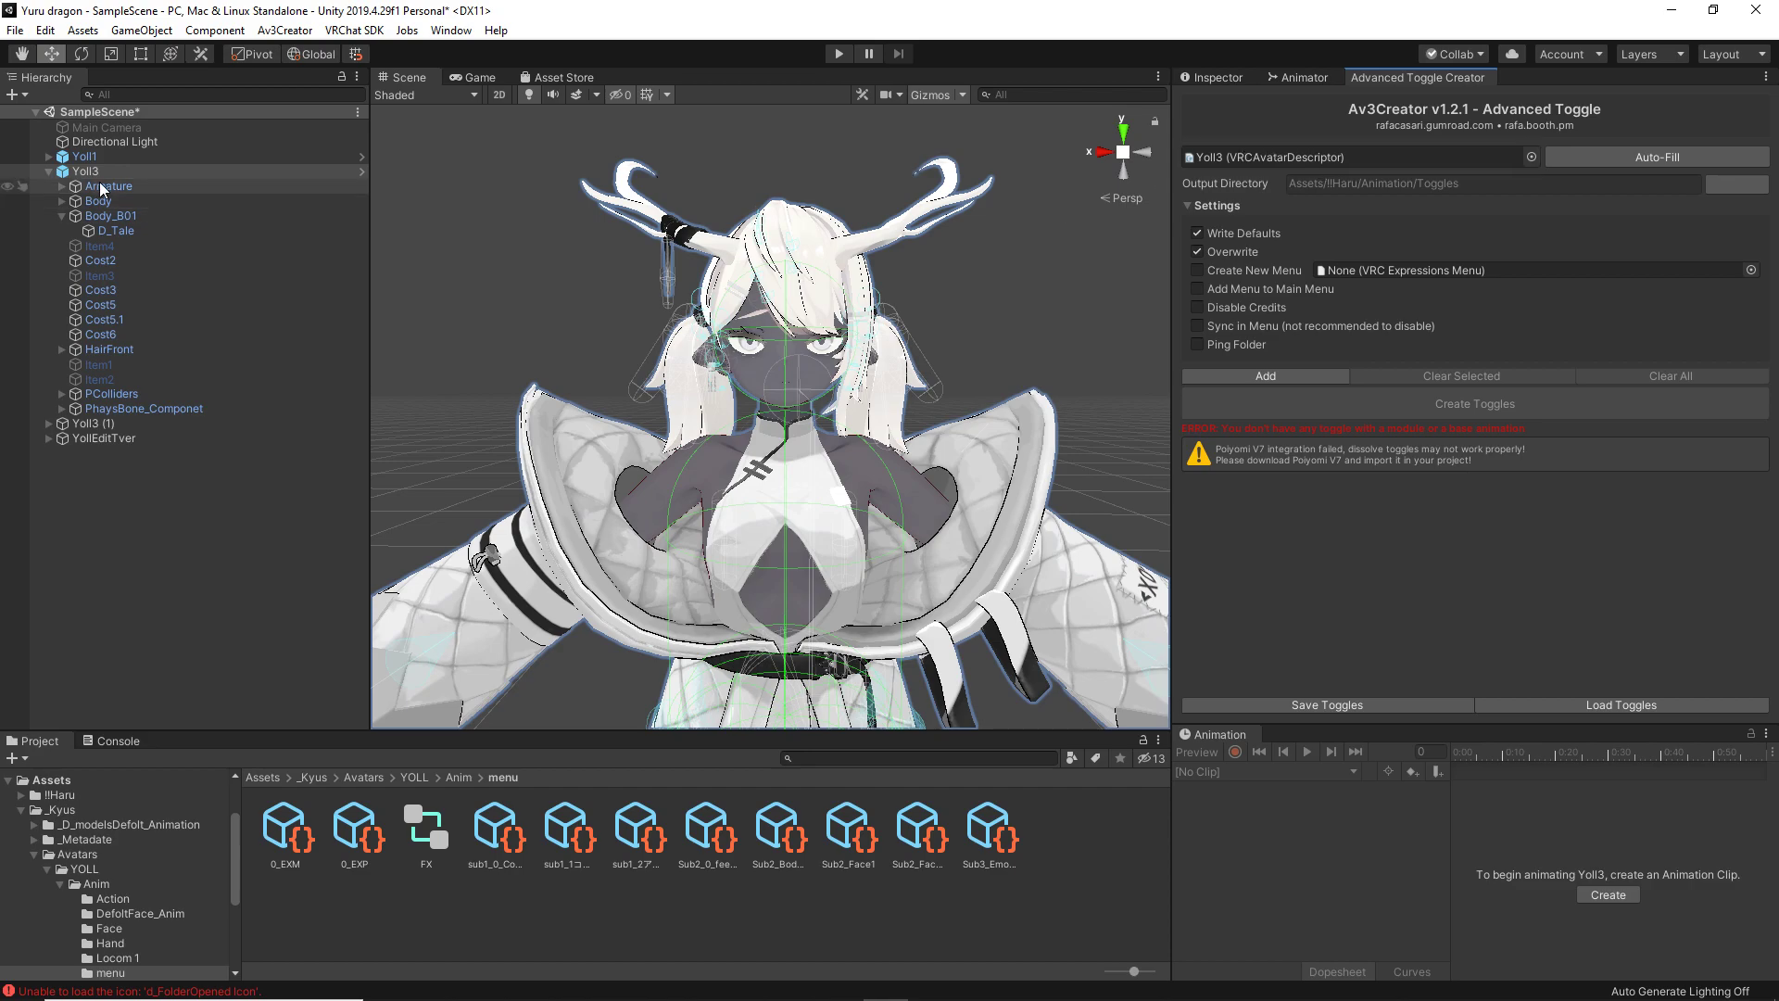
left_click(76, 174)
left_click_drag(76, 175, 1259, 160)
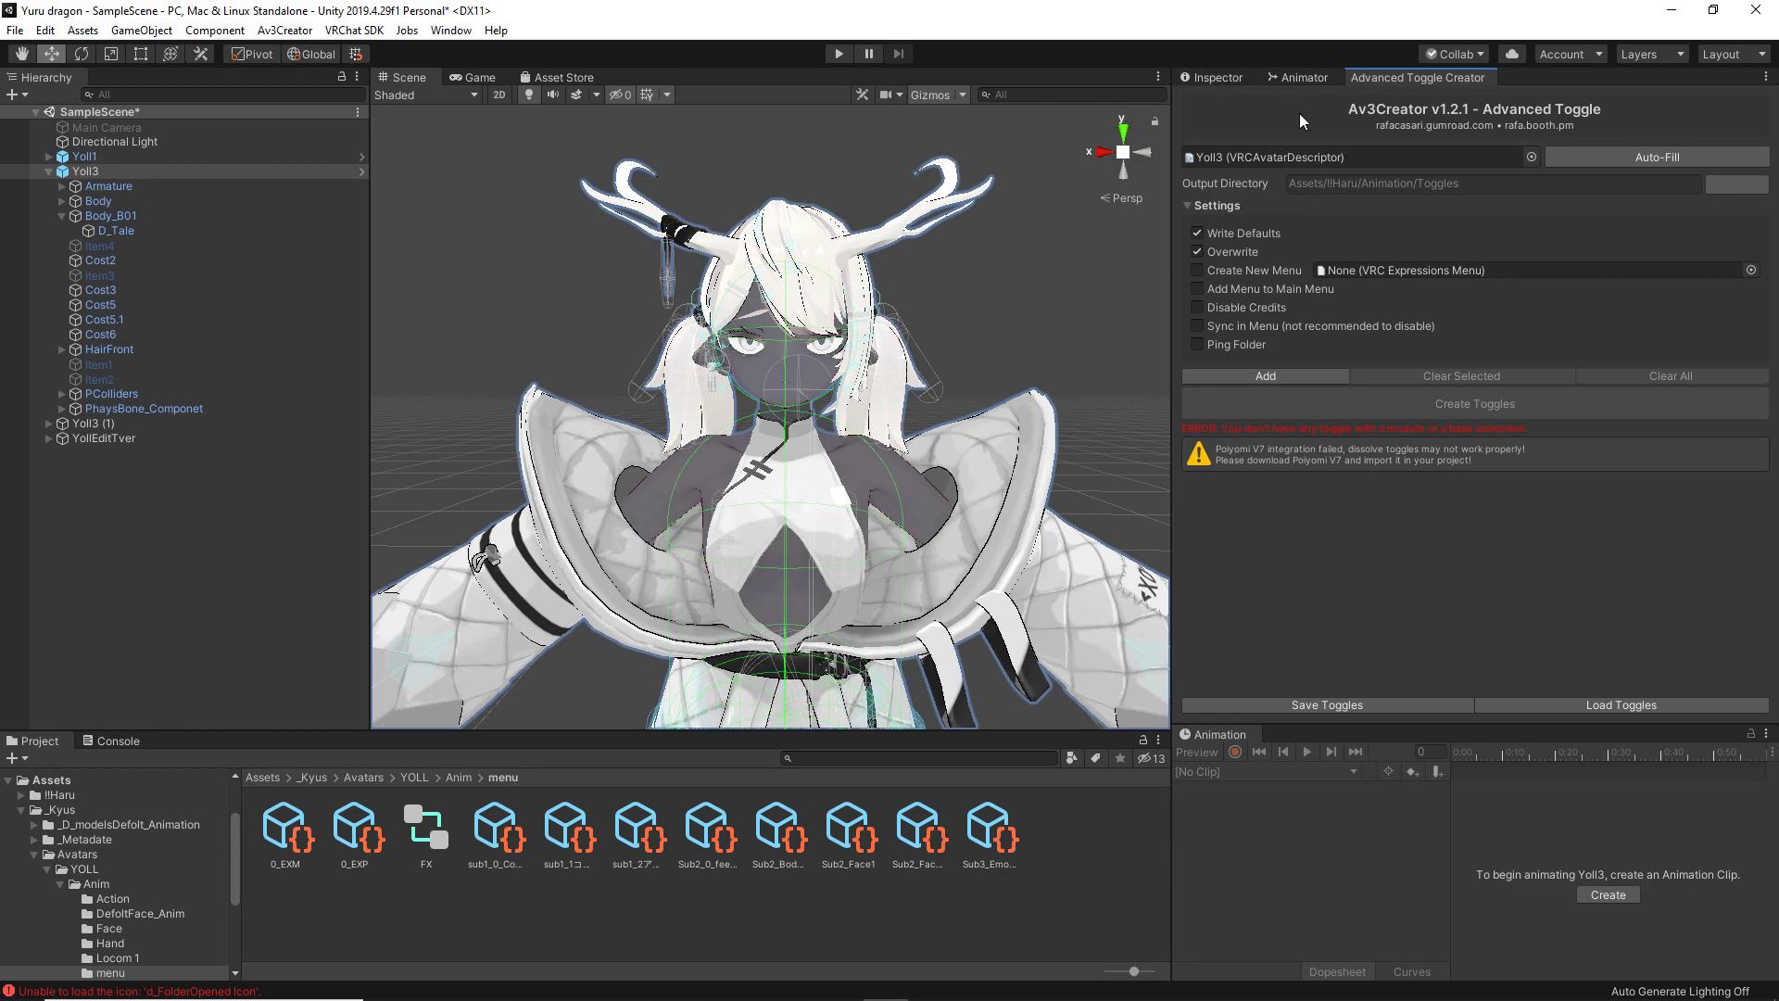
mouse_move(1232, 185)
mouse_move(1458, 322)
mouse_move(1229, 262)
mouse_move(1516, 307)
left_click(1196, 271)
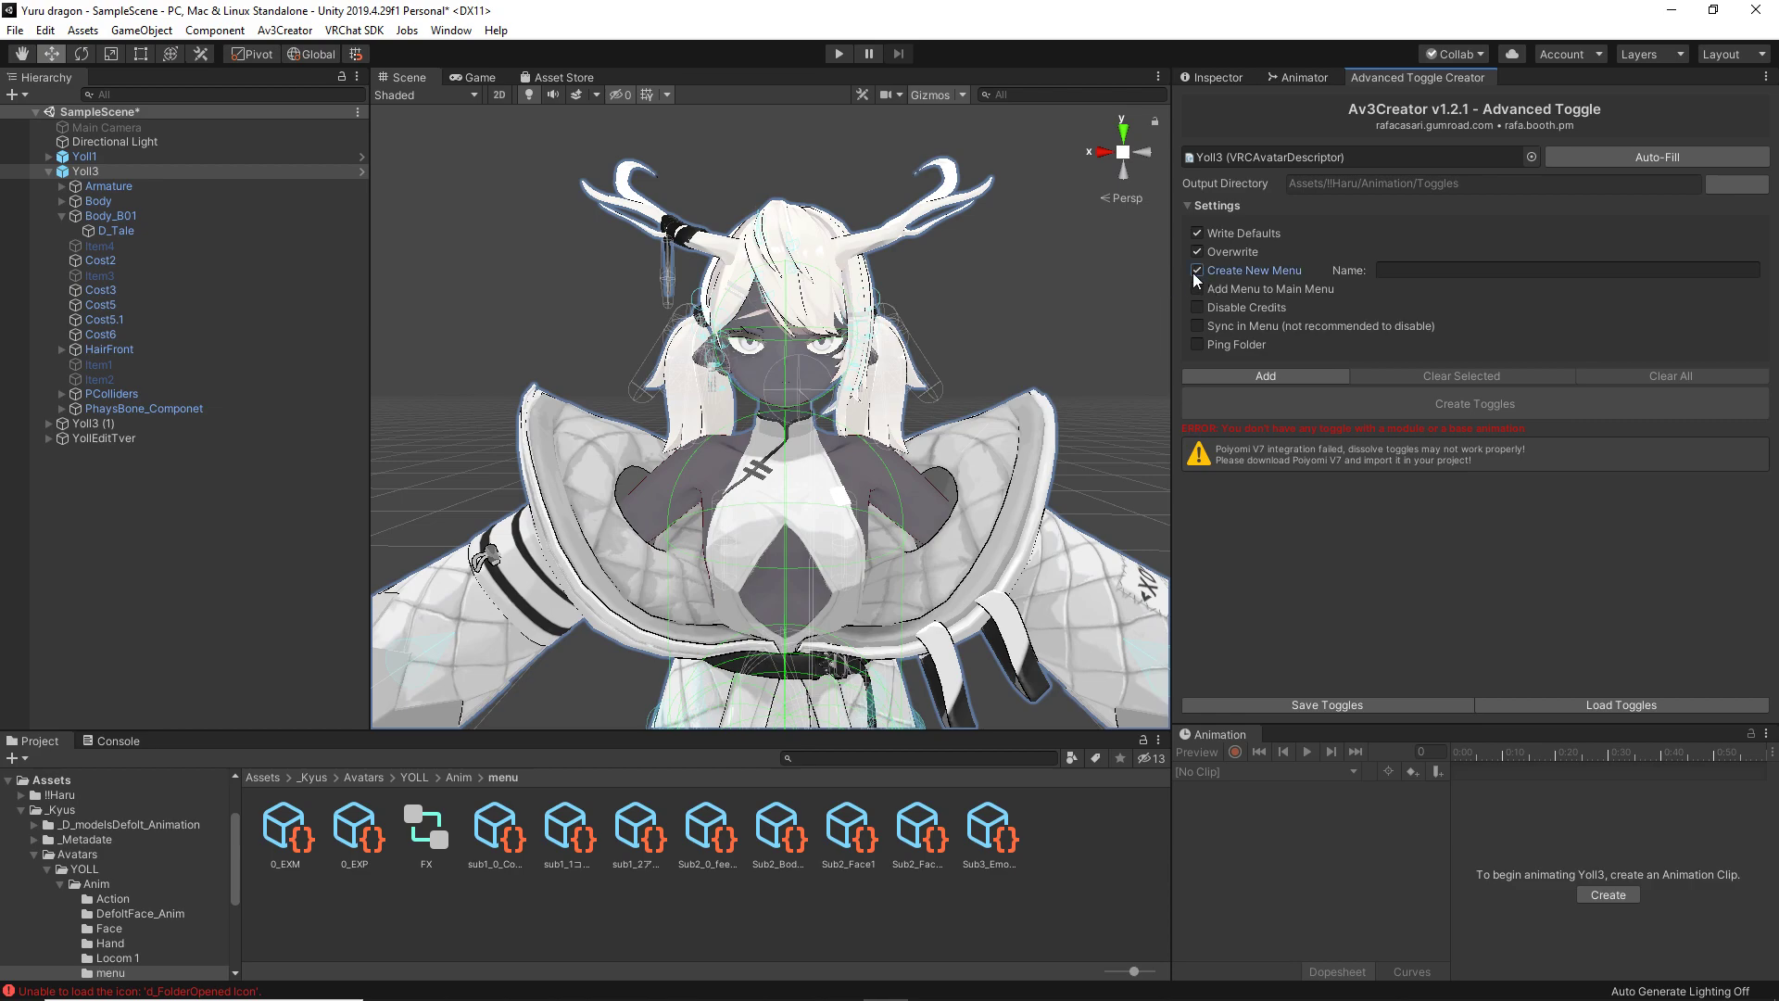
left_click(1400, 268)
left_click(1204, 268)
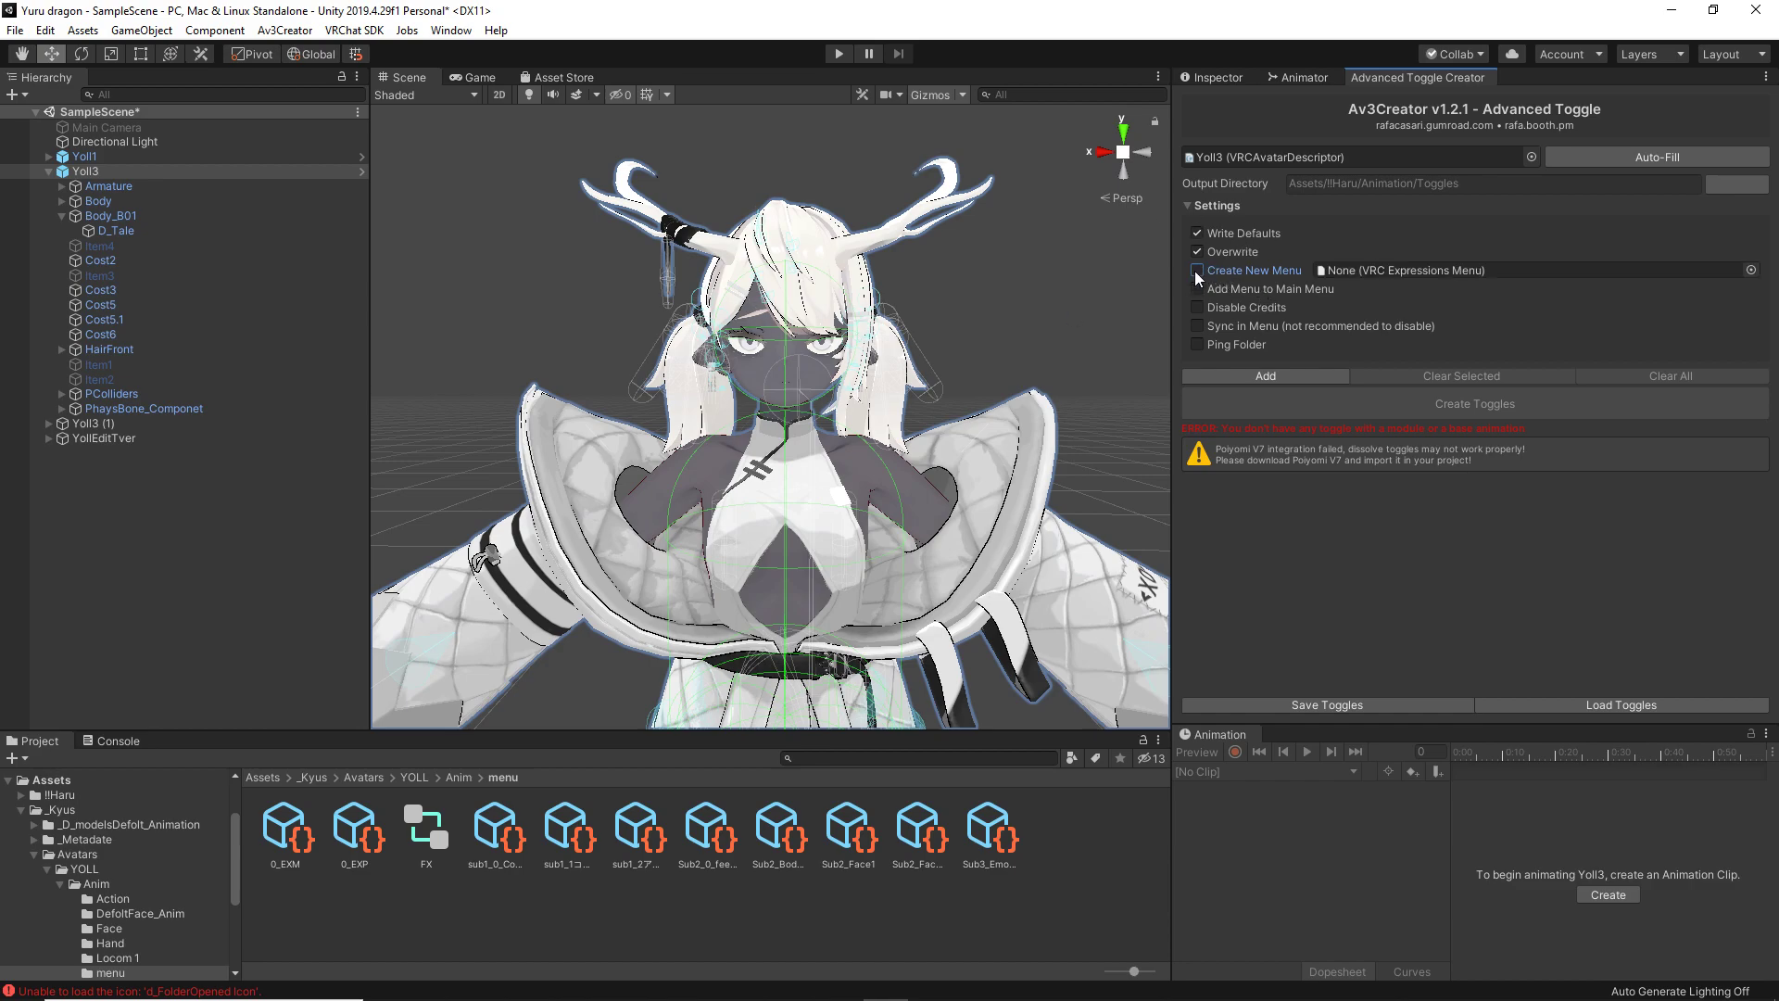
Assign the sub1_1コスチュームpattrernCostume expressions menu as the menu that receives the new toggles.
left_click(1751, 270)
left_click(970, 276)
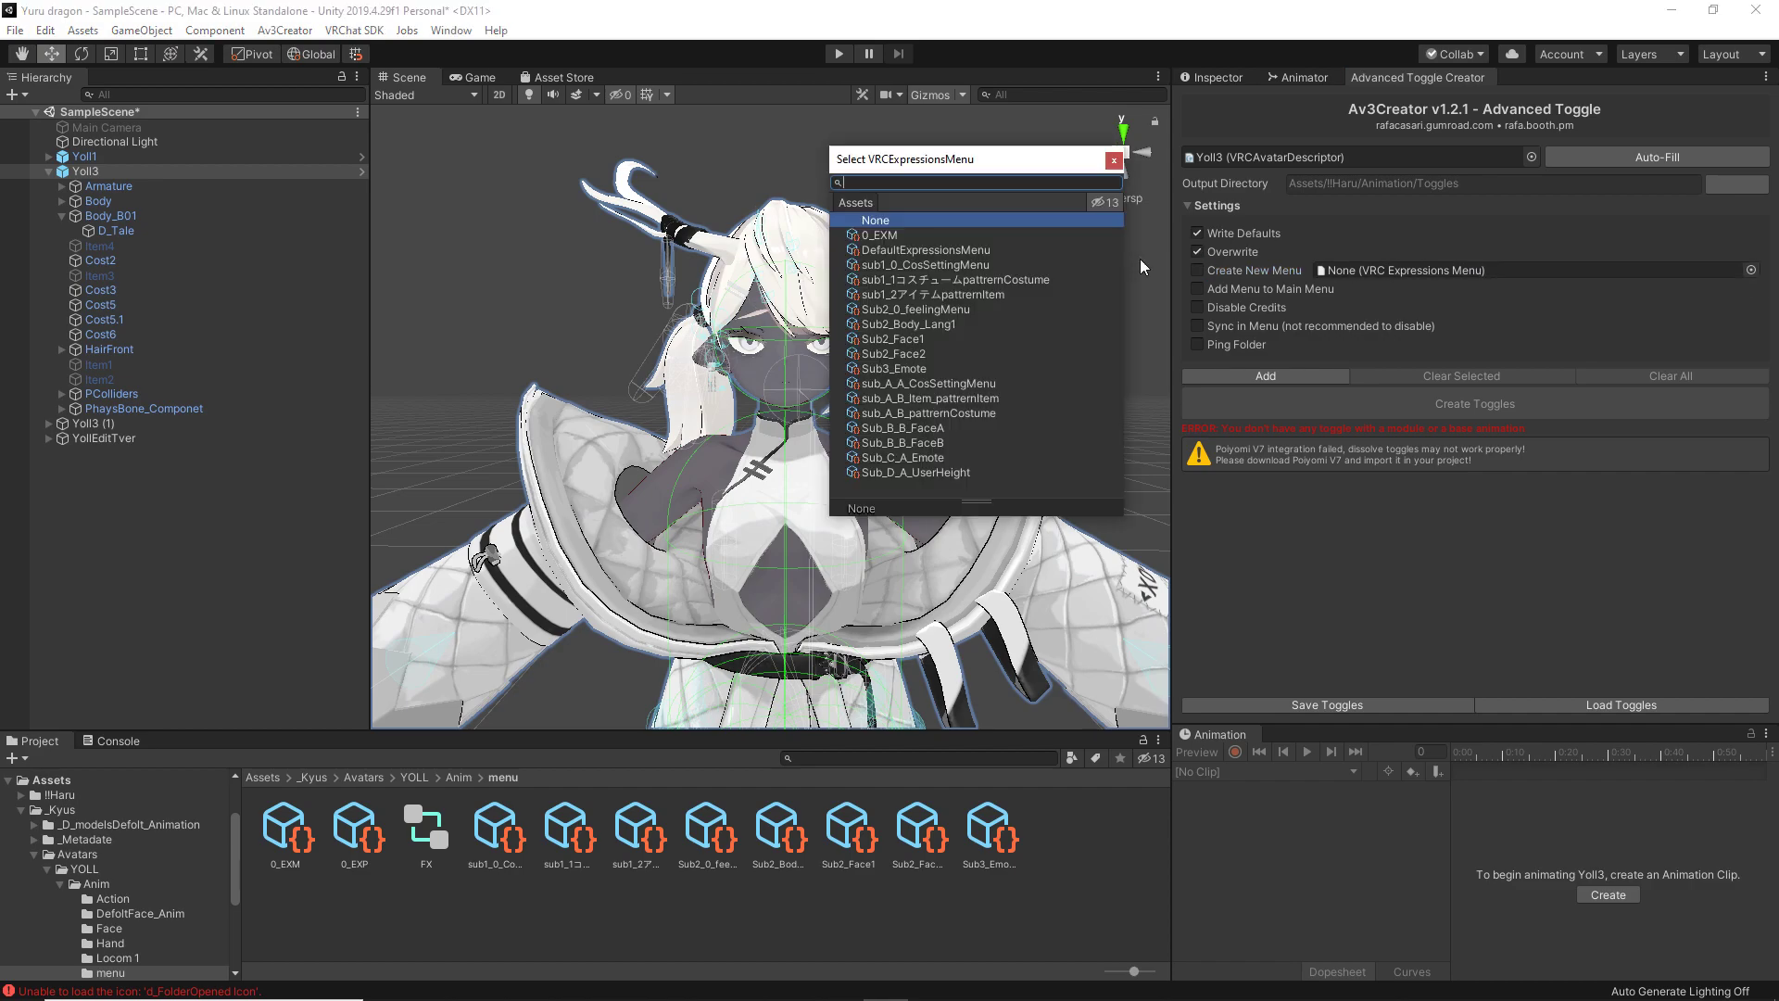
double_click(971, 276)
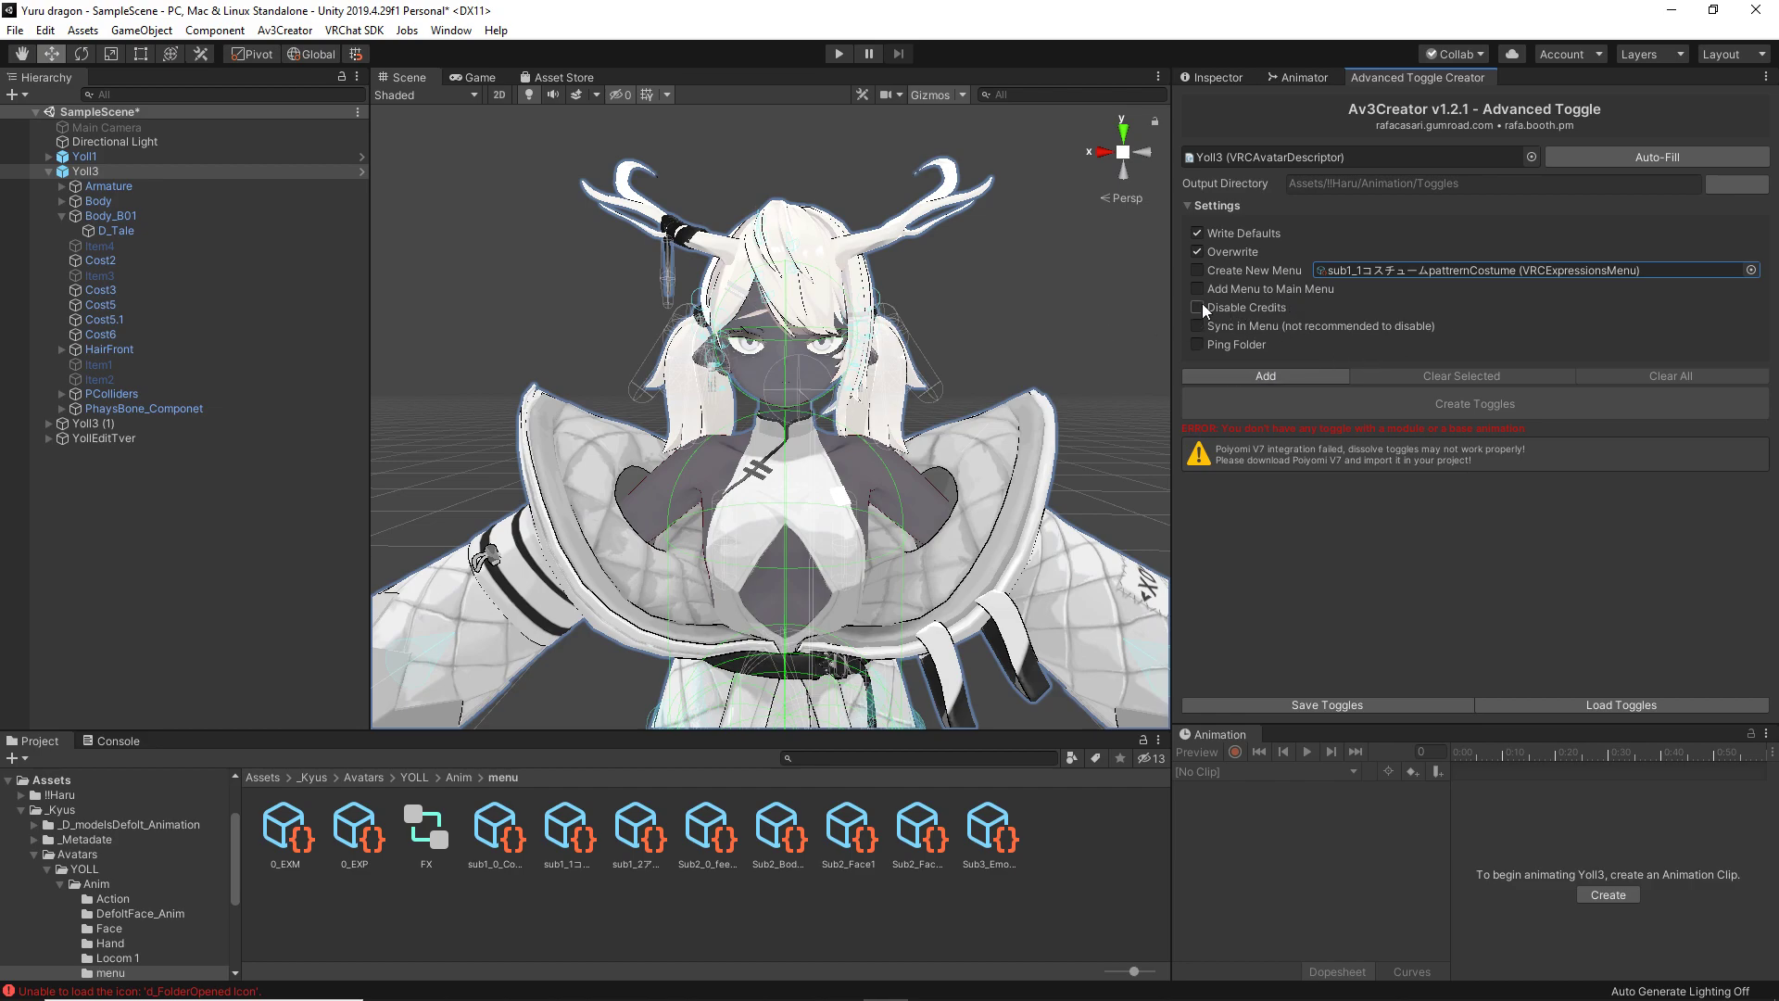
mouse_move(1214, 299)
left_click(1202, 289)
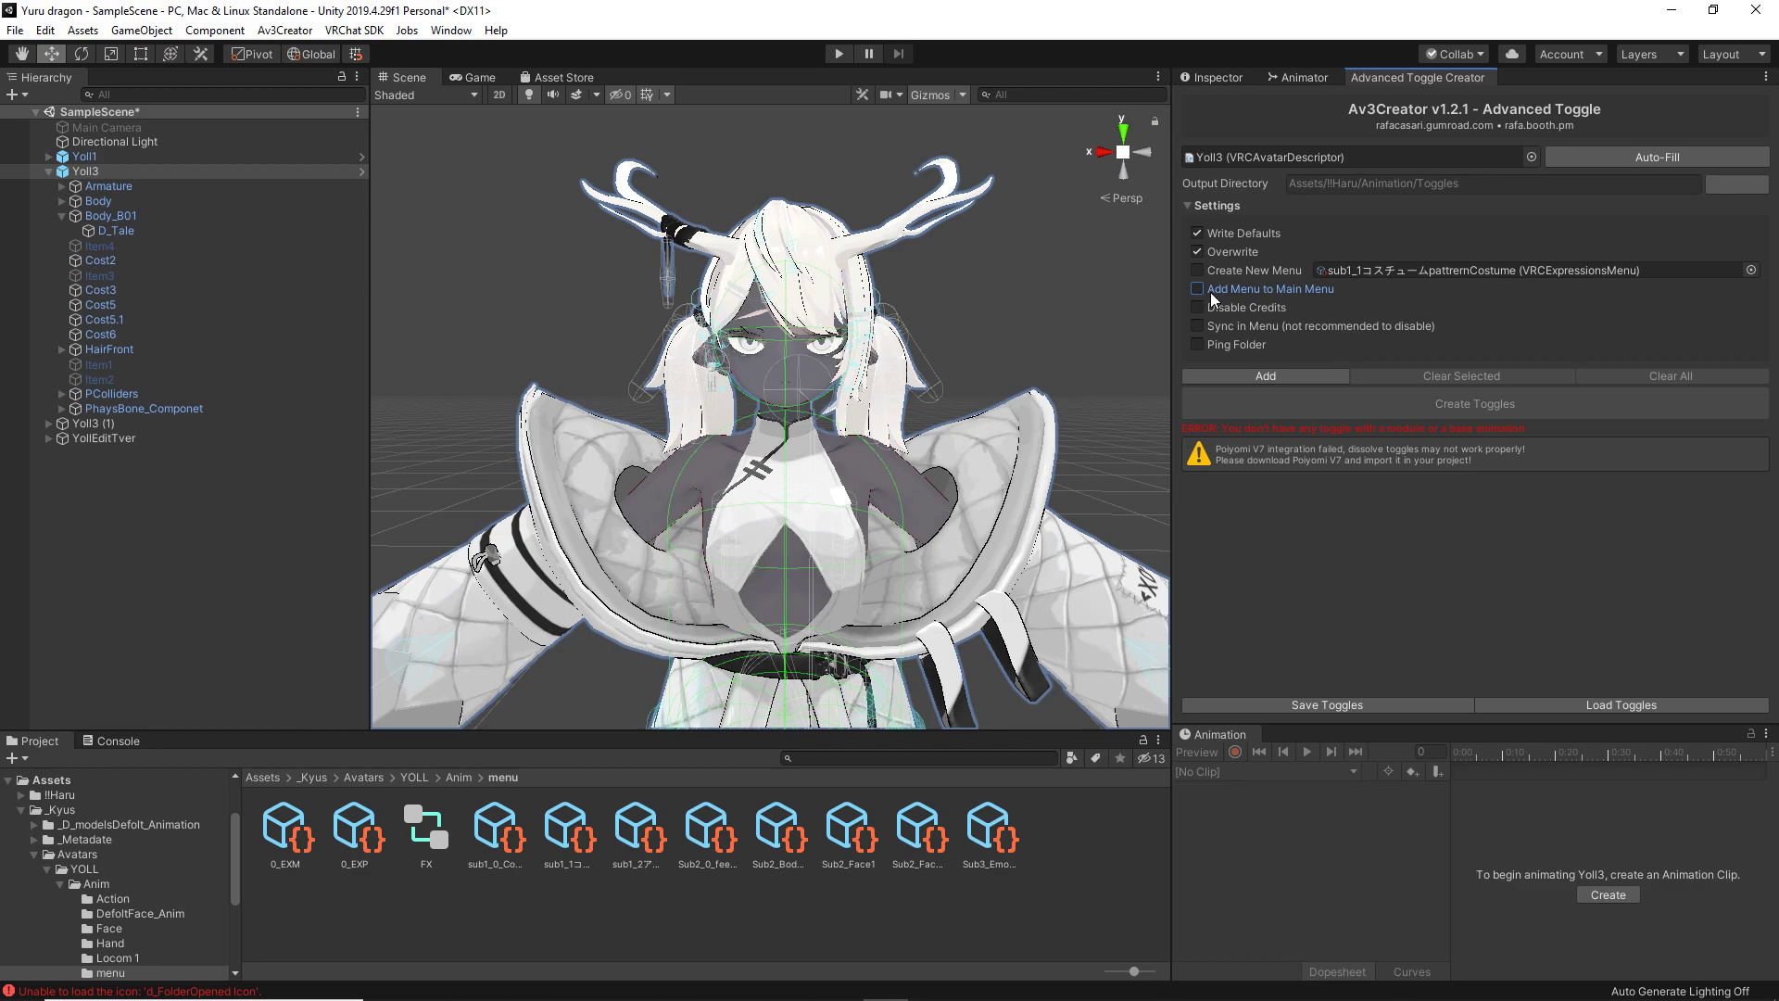
mouse_move(1214, 292)
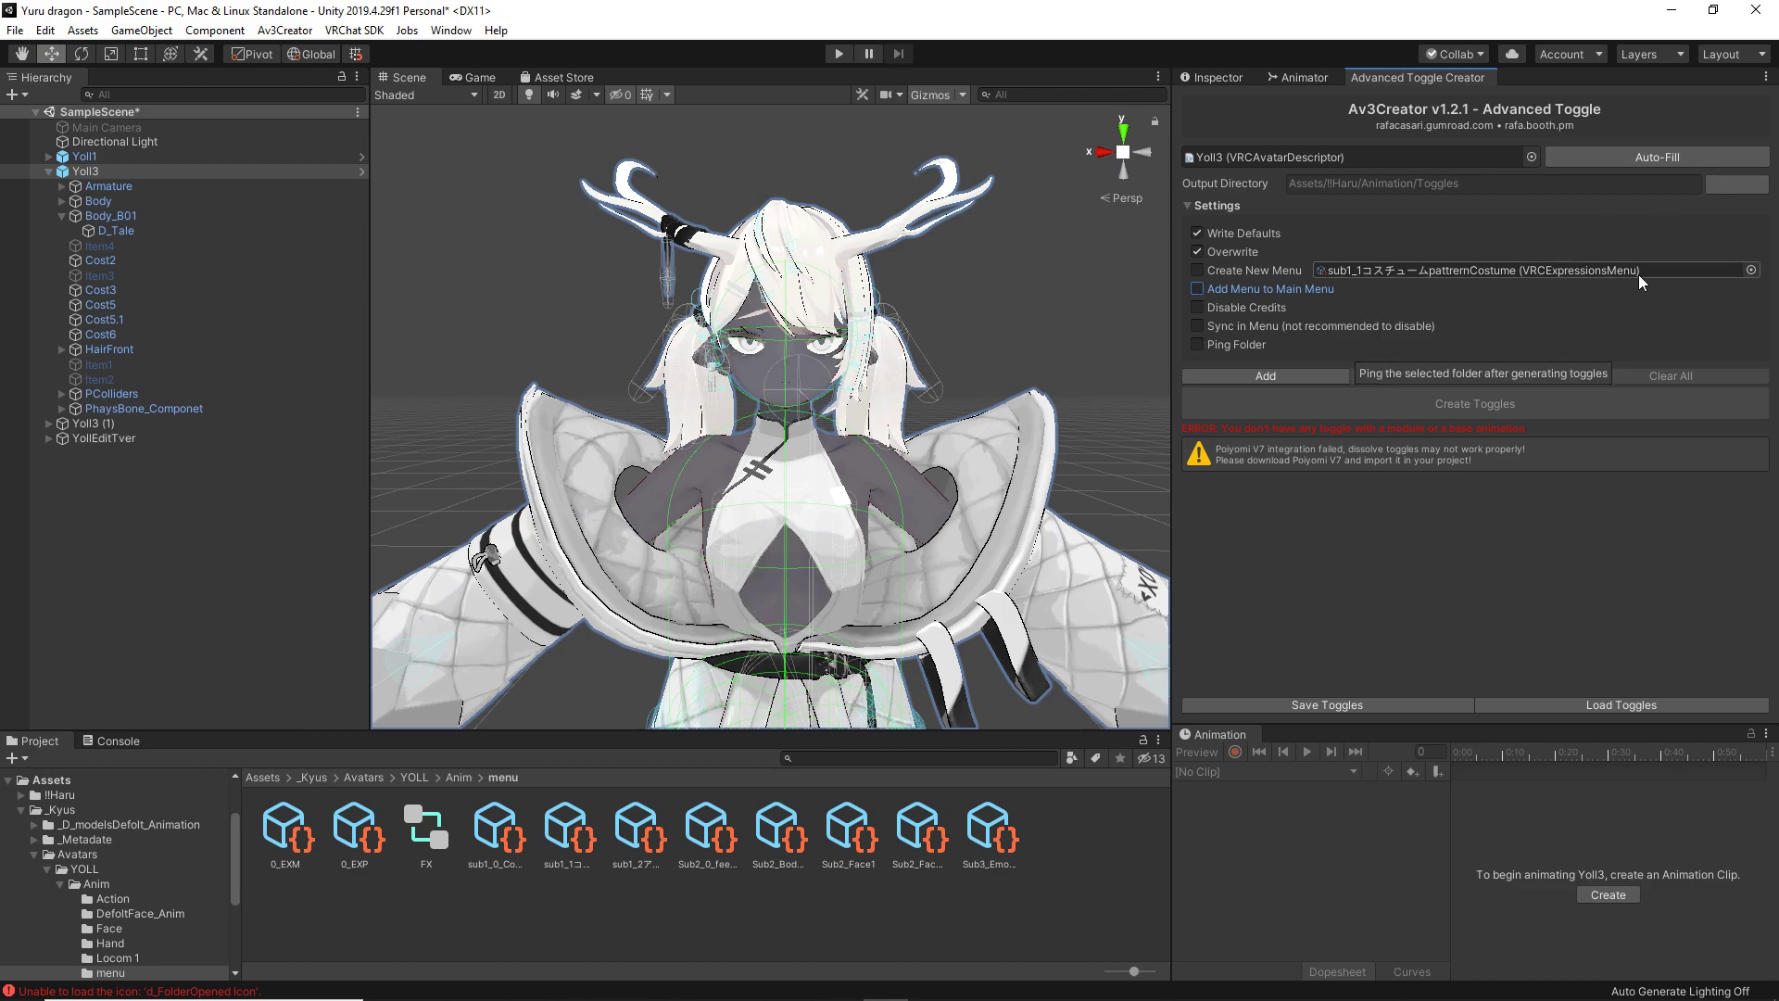
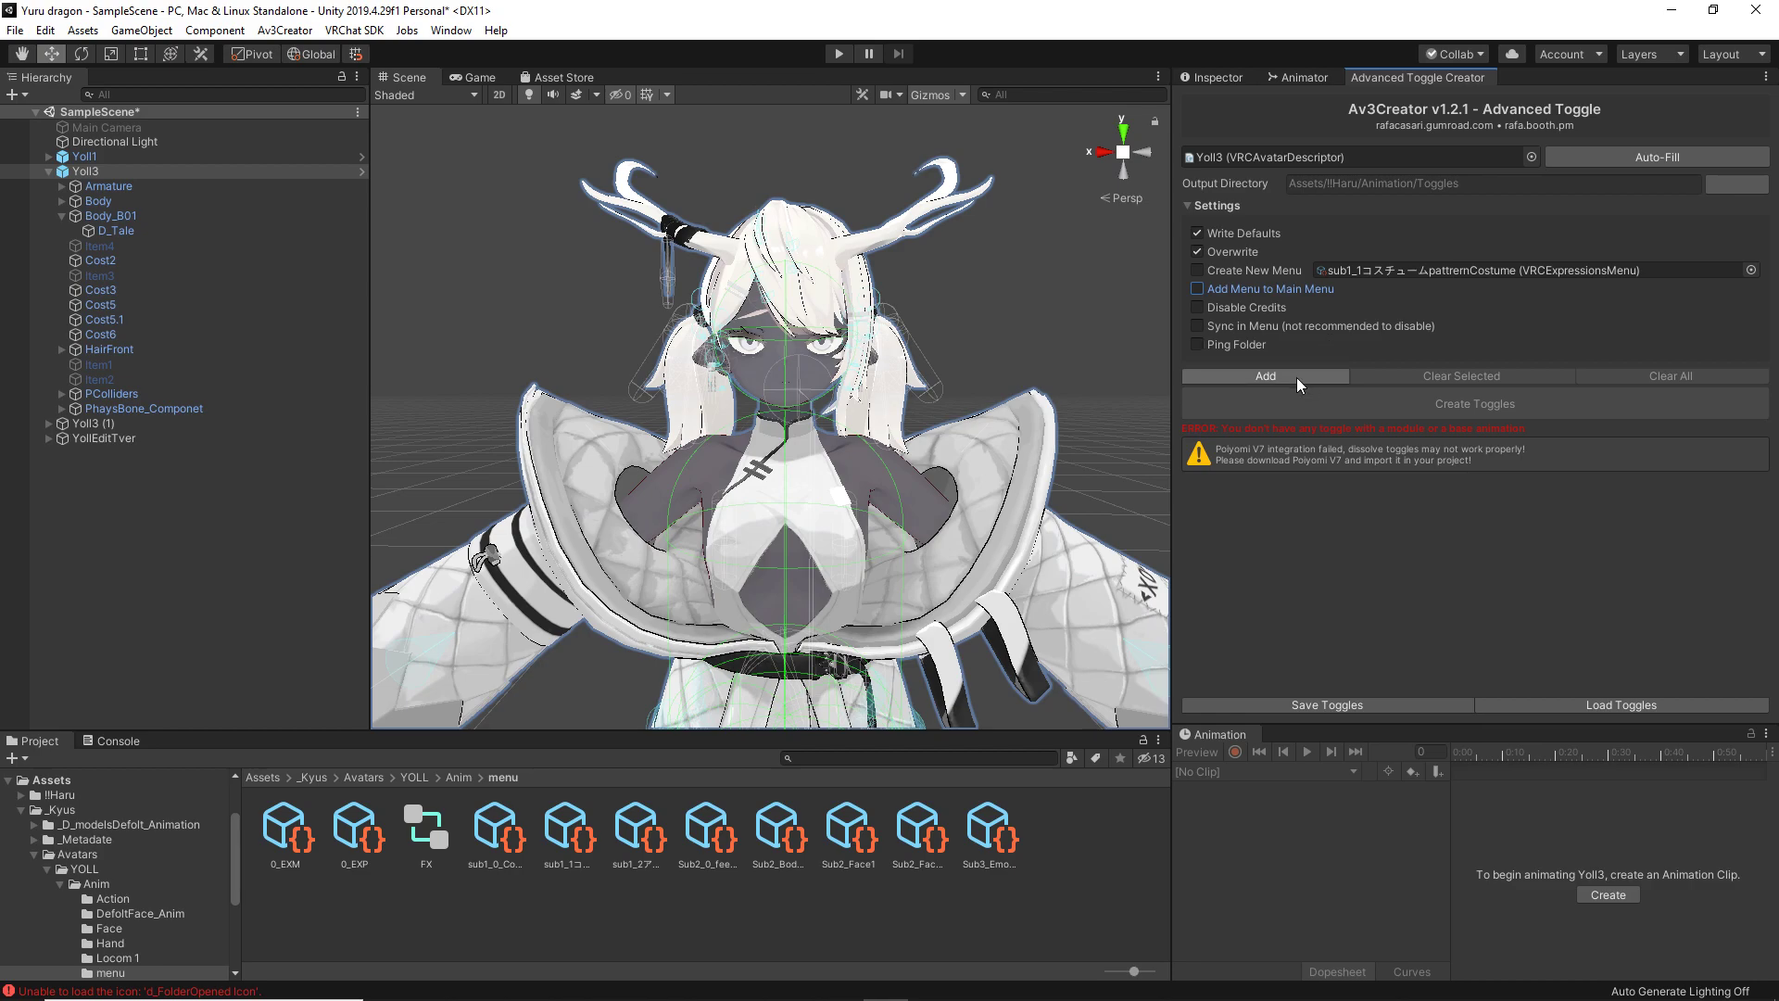
Add a toggle and name it Material swap.
left_click(1298, 377)
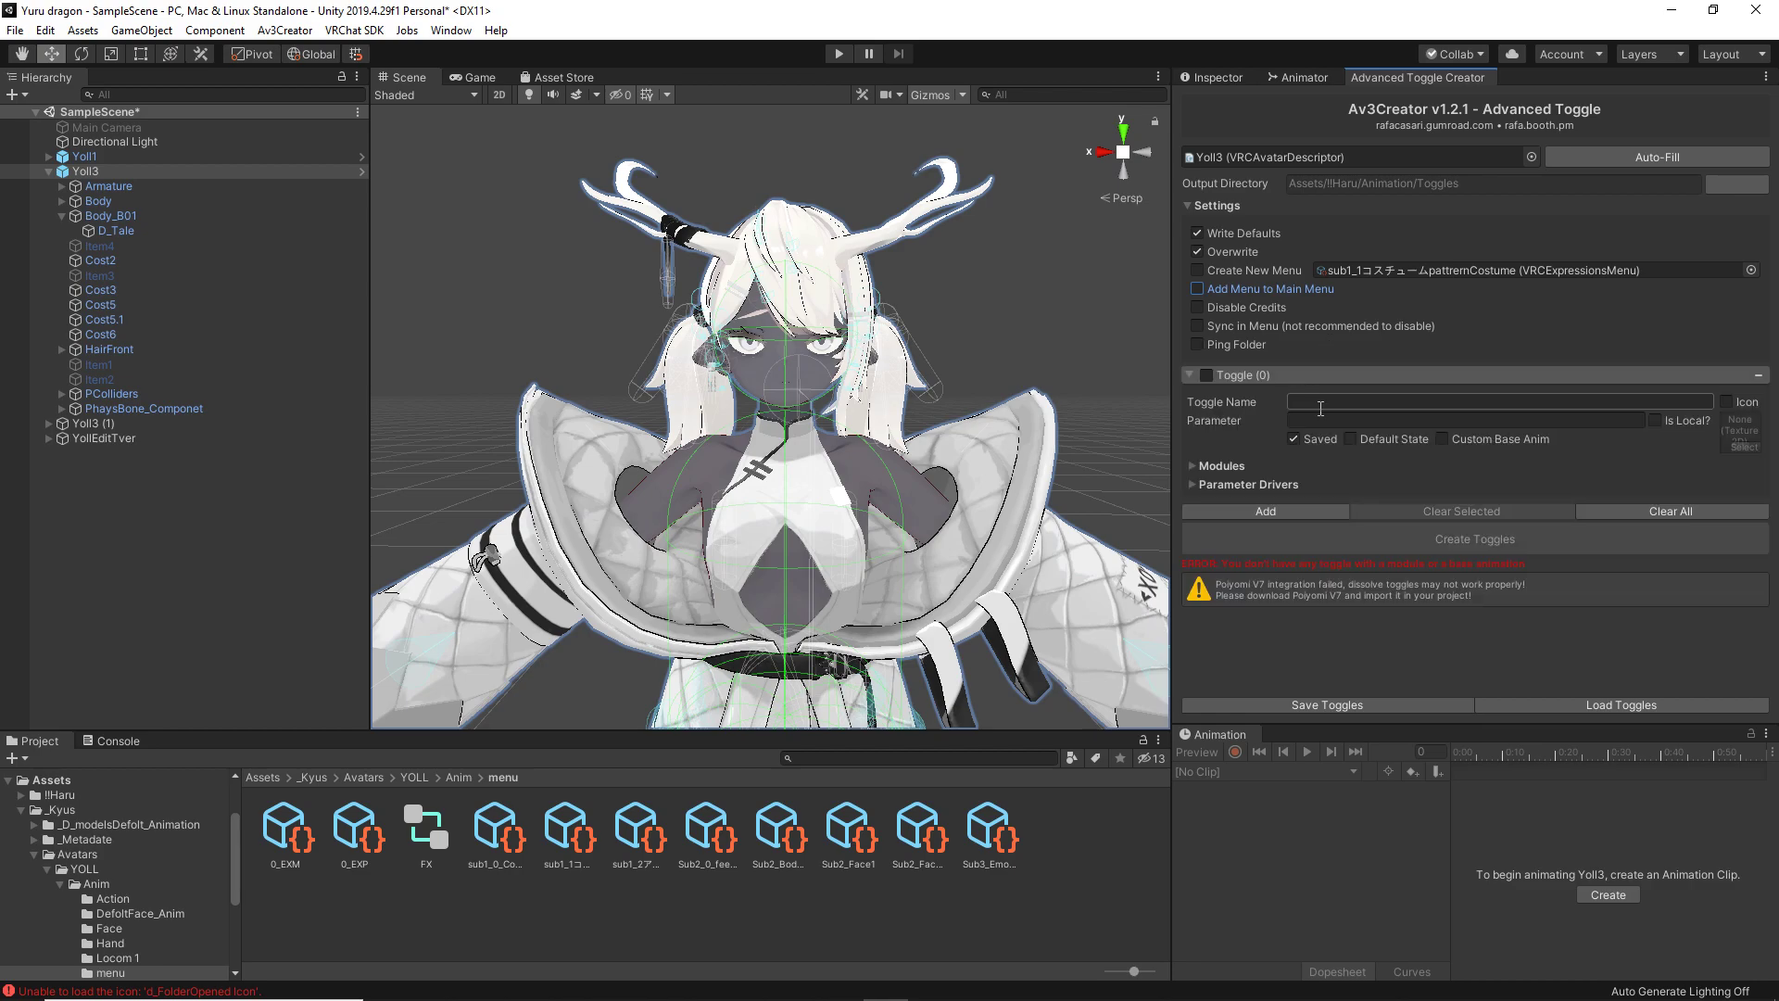
left_click(1322, 403)
type("Materia")
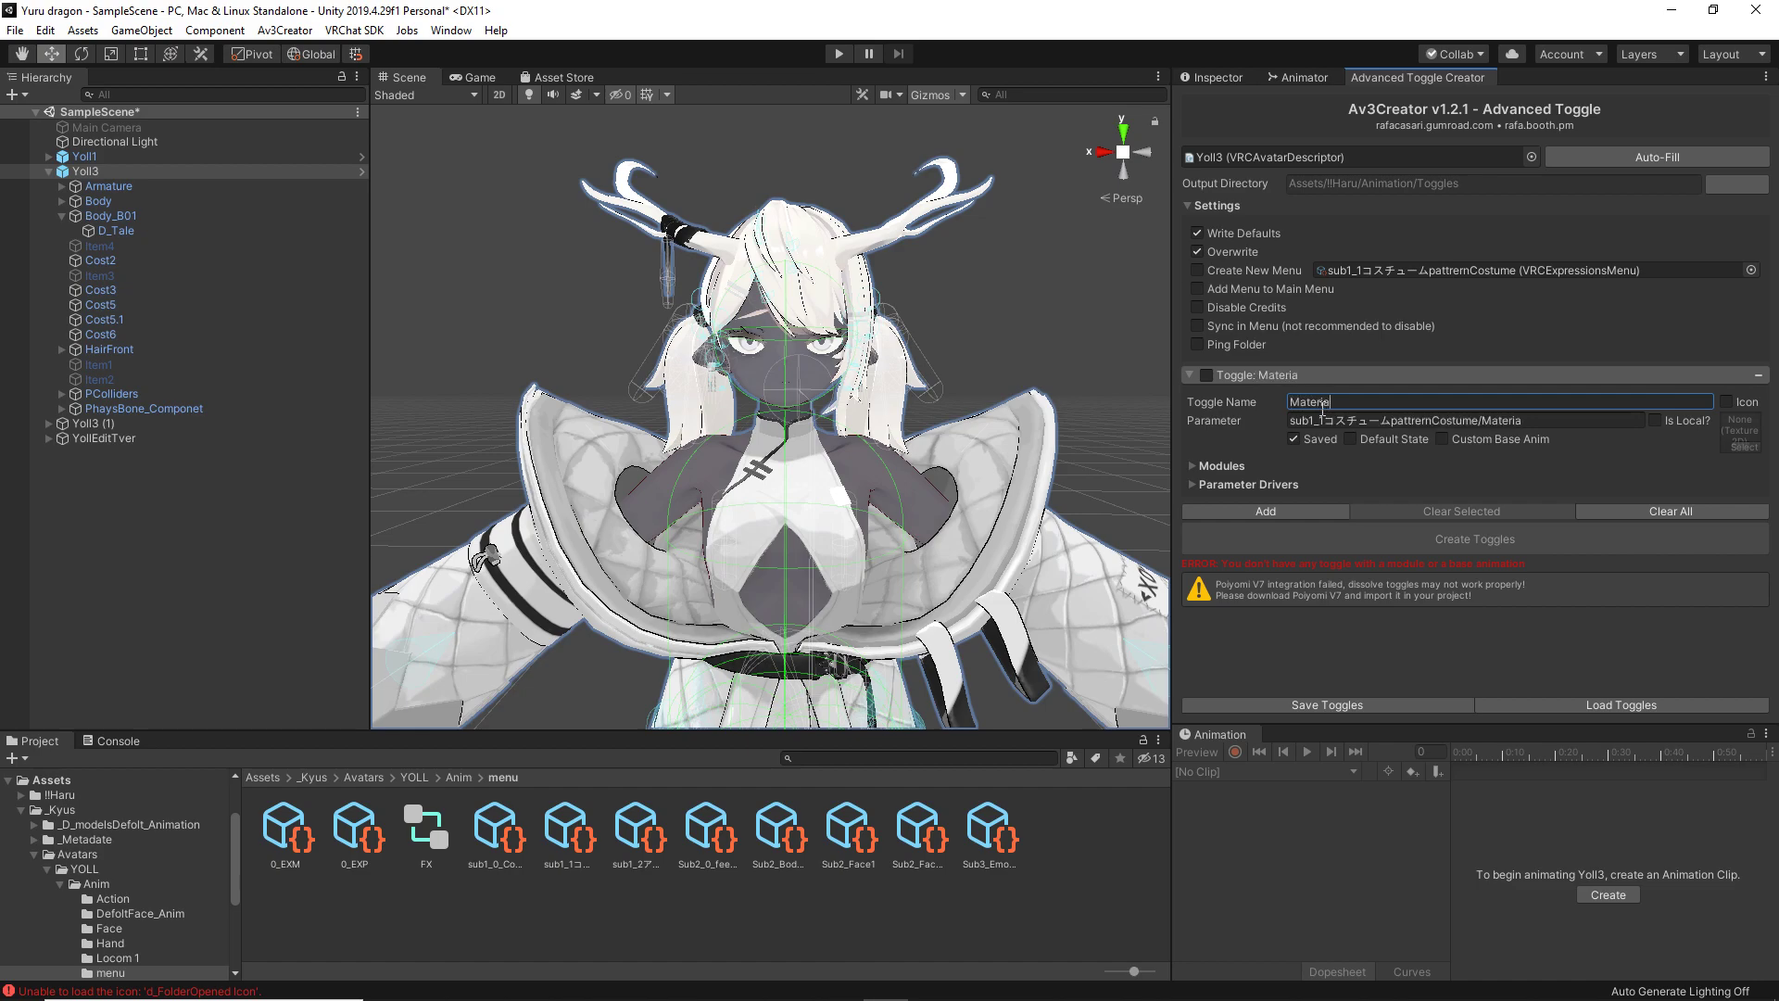
type("l swap")
left_click(1726, 402)
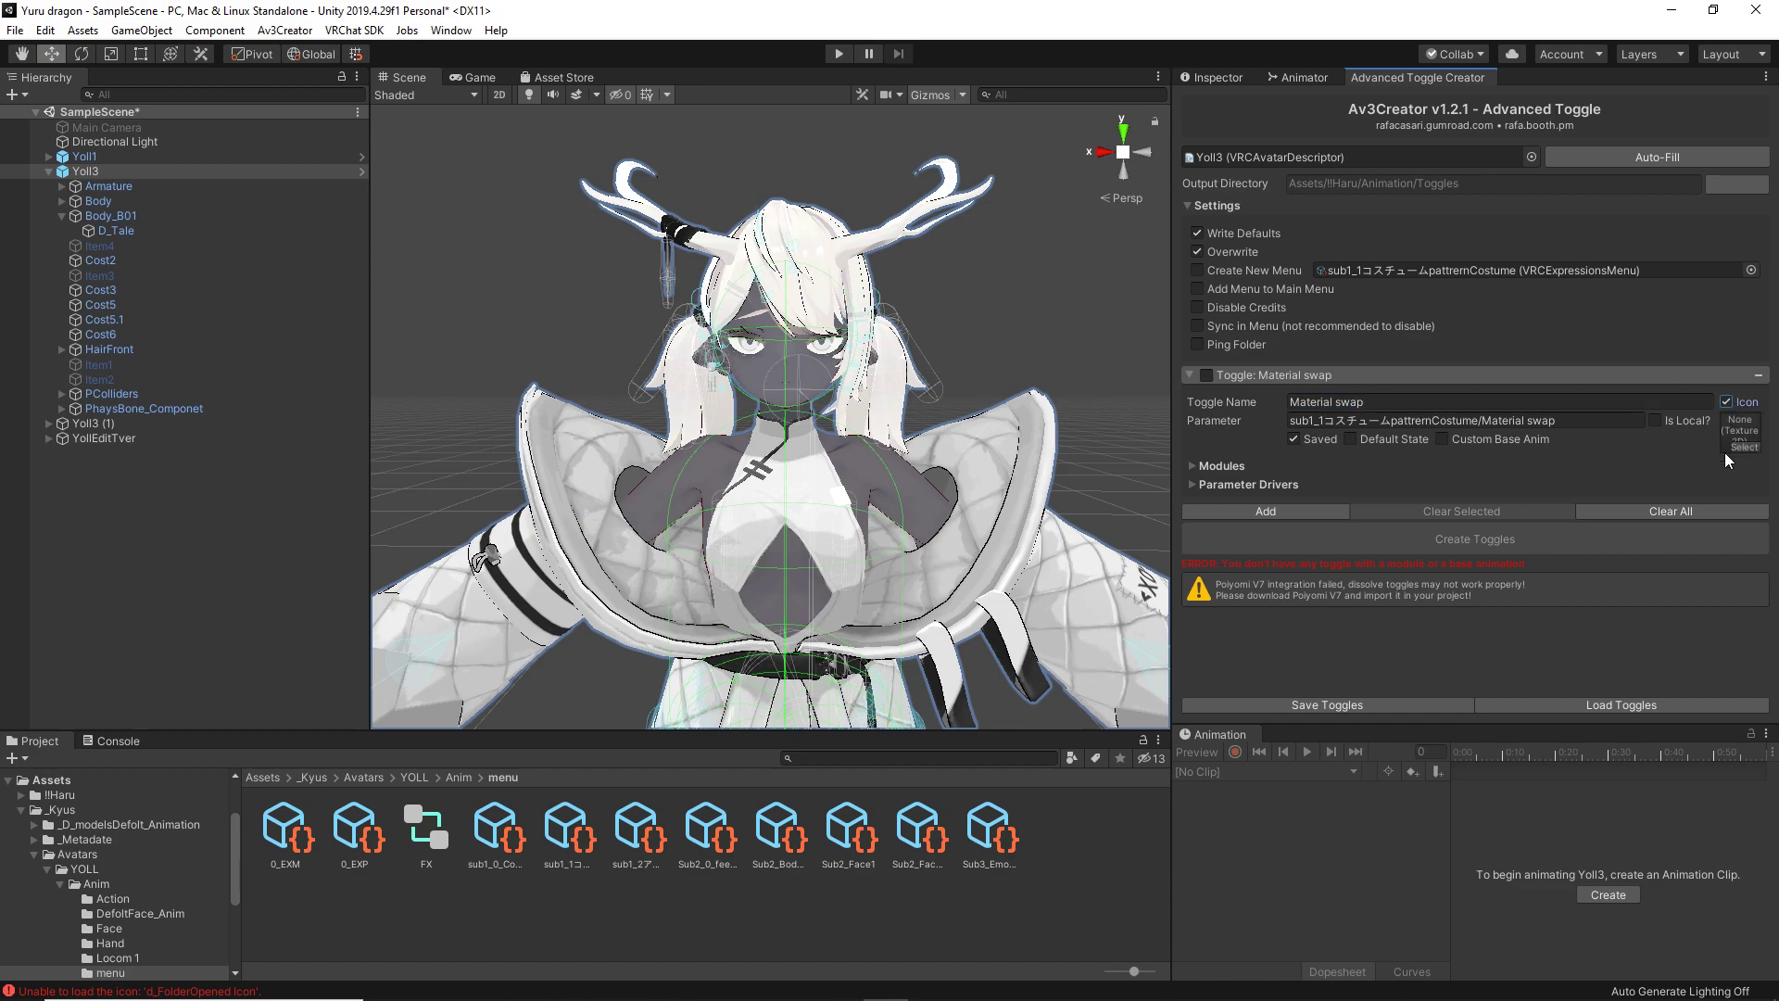
left_click(1746, 448)
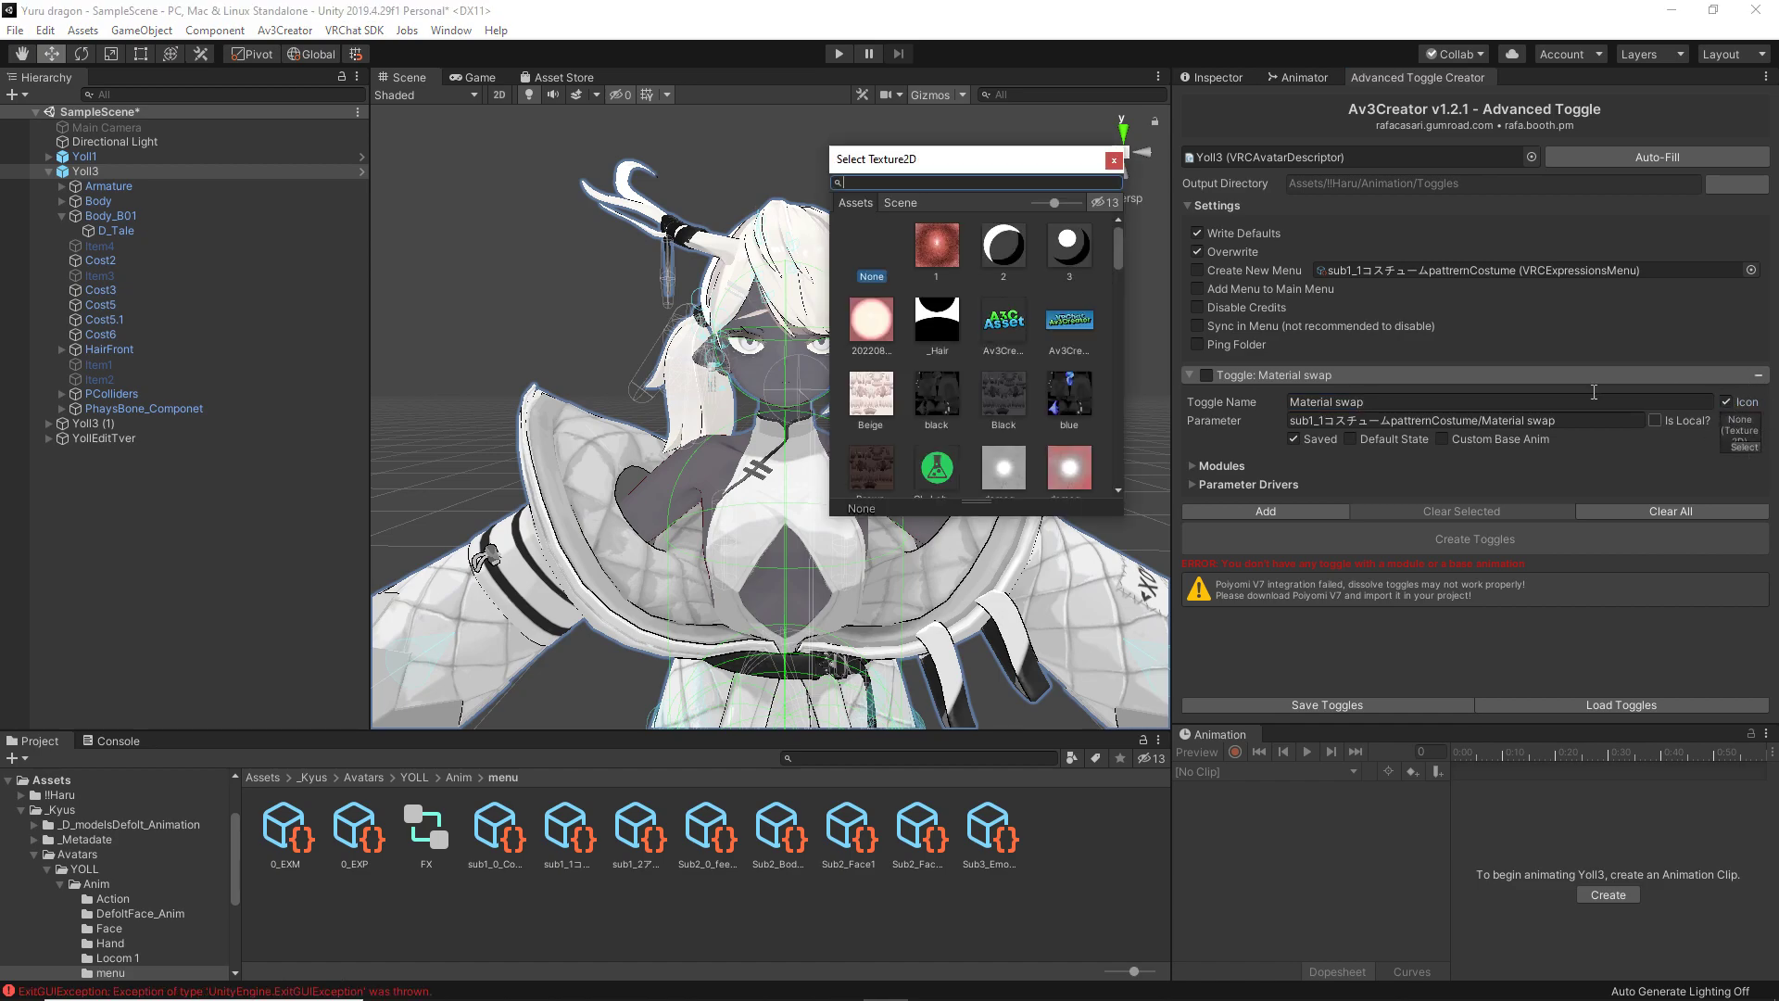
left_click(1114, 160)
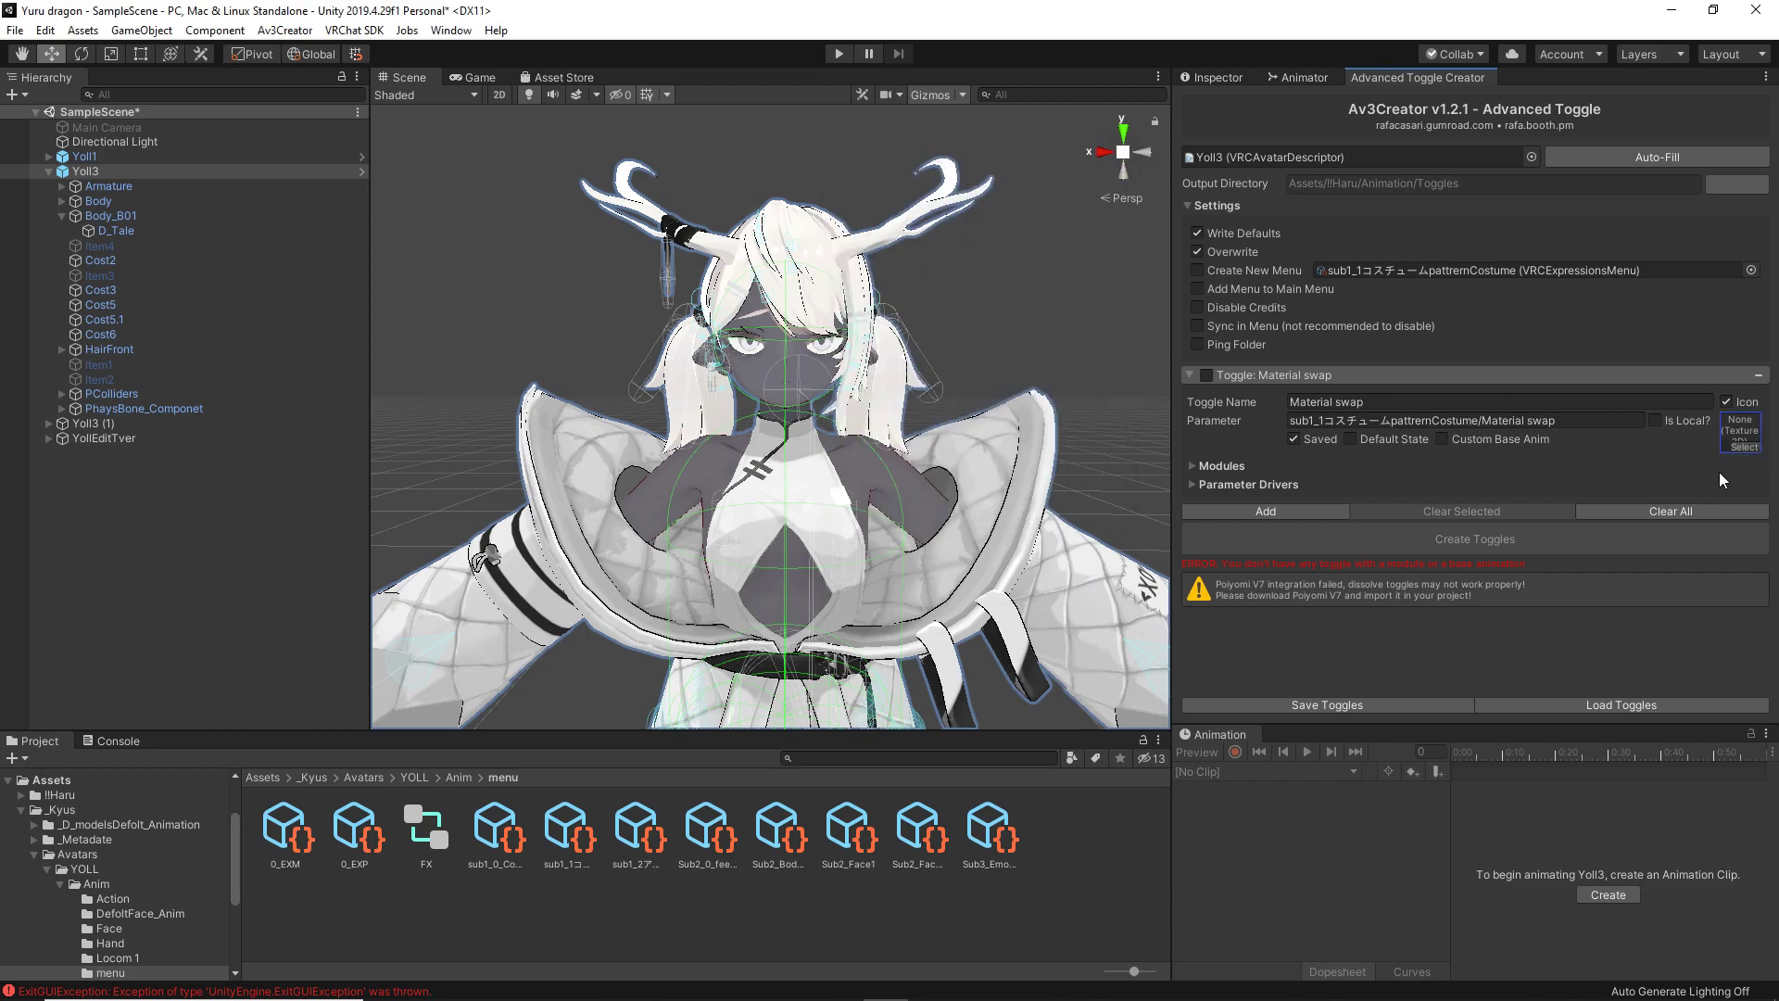
left_click(1726, 403)
Add a Change Material module to the Material swap toggle.
left_click(1195, 467)
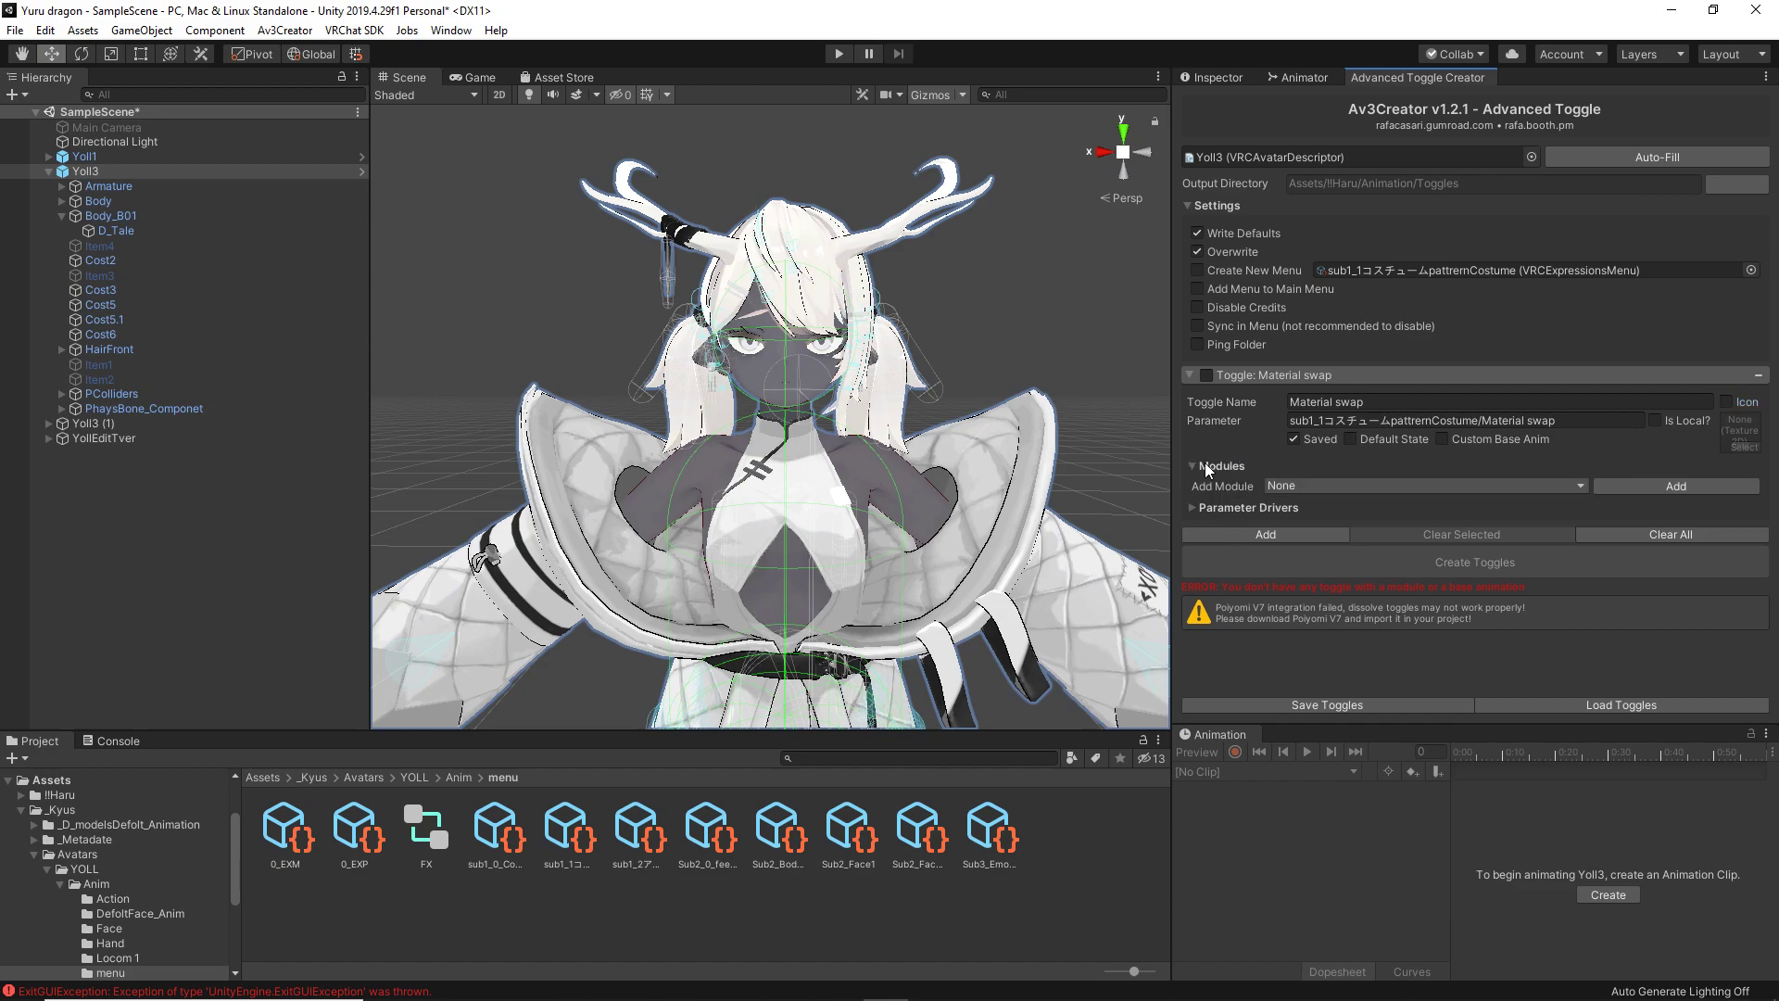
left_click(1194, 469)
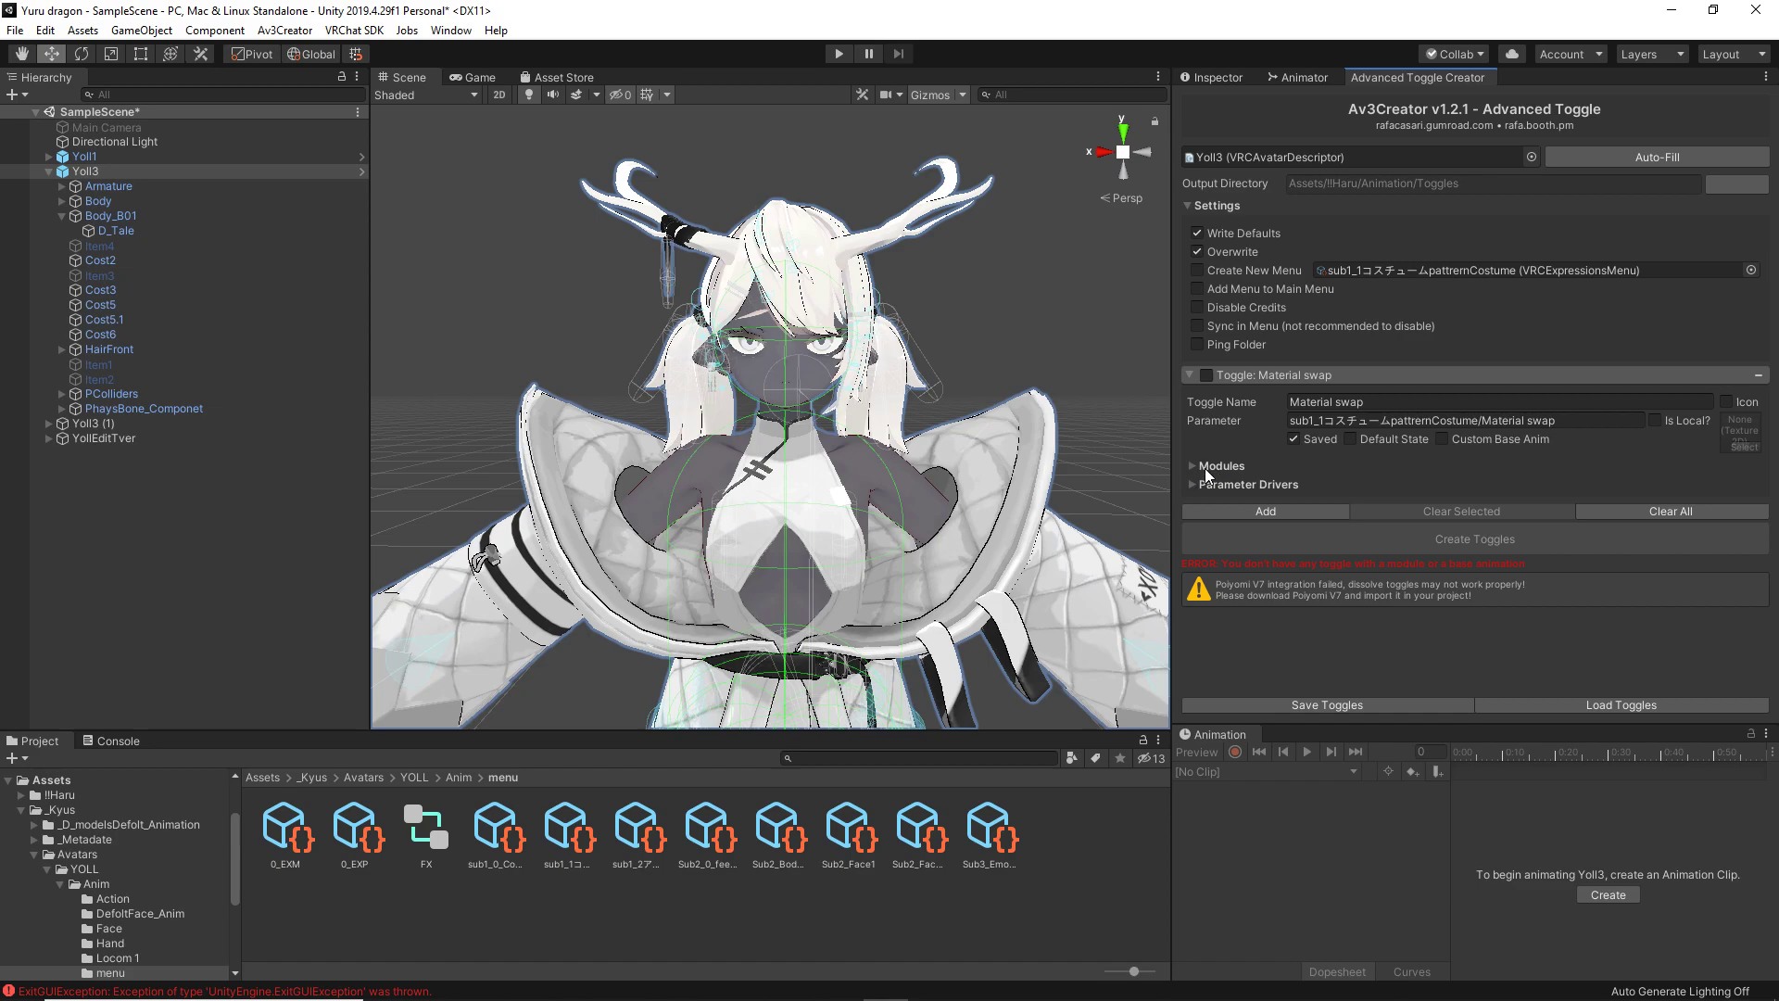
left_click(1205, 469)
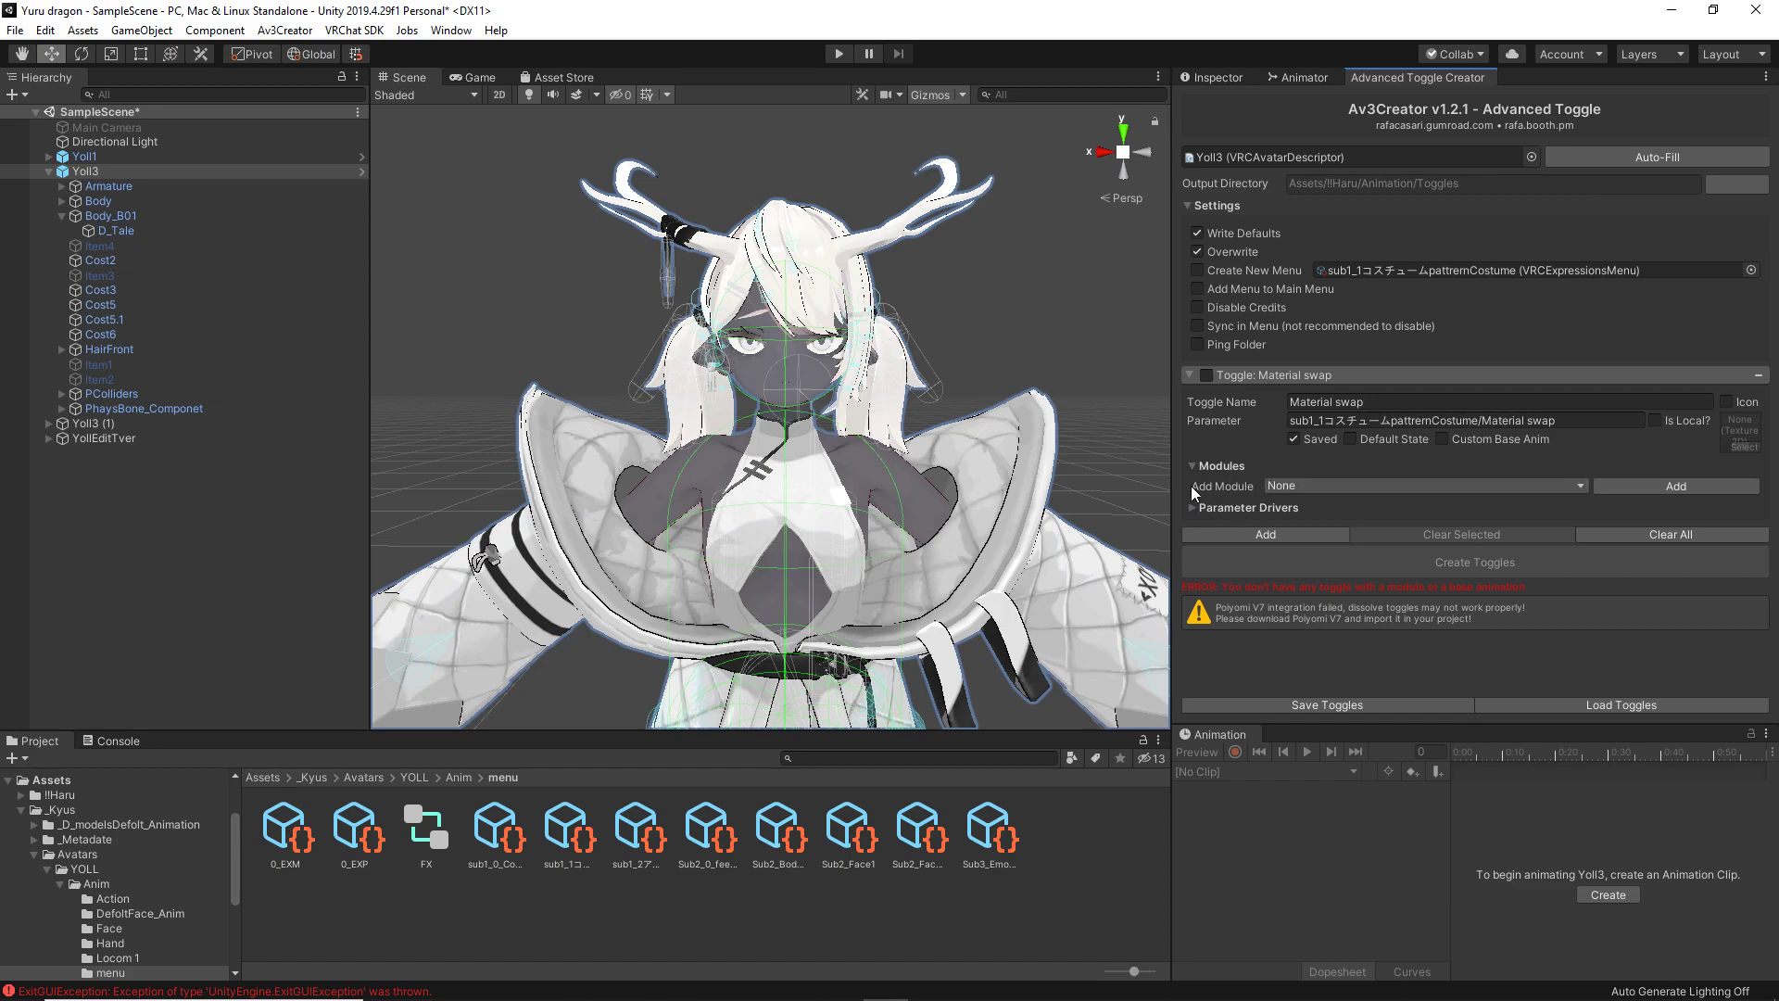
left_click(1315, 486)
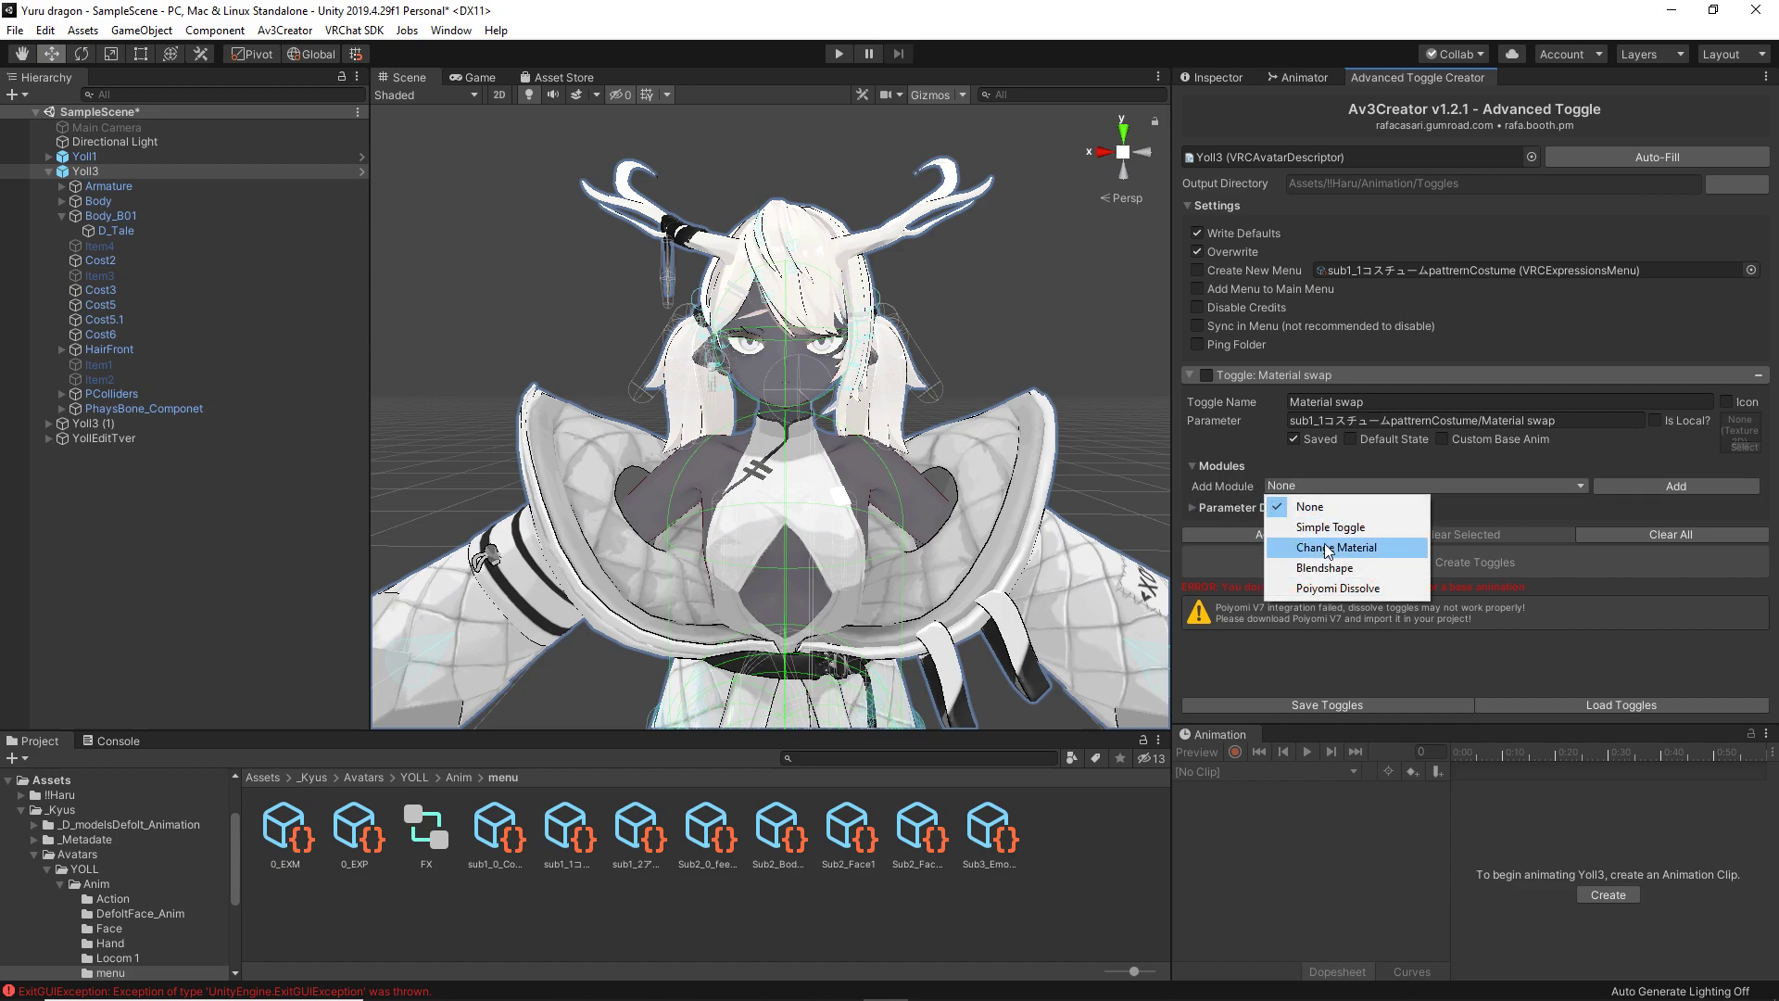
left_click(1328, 549)
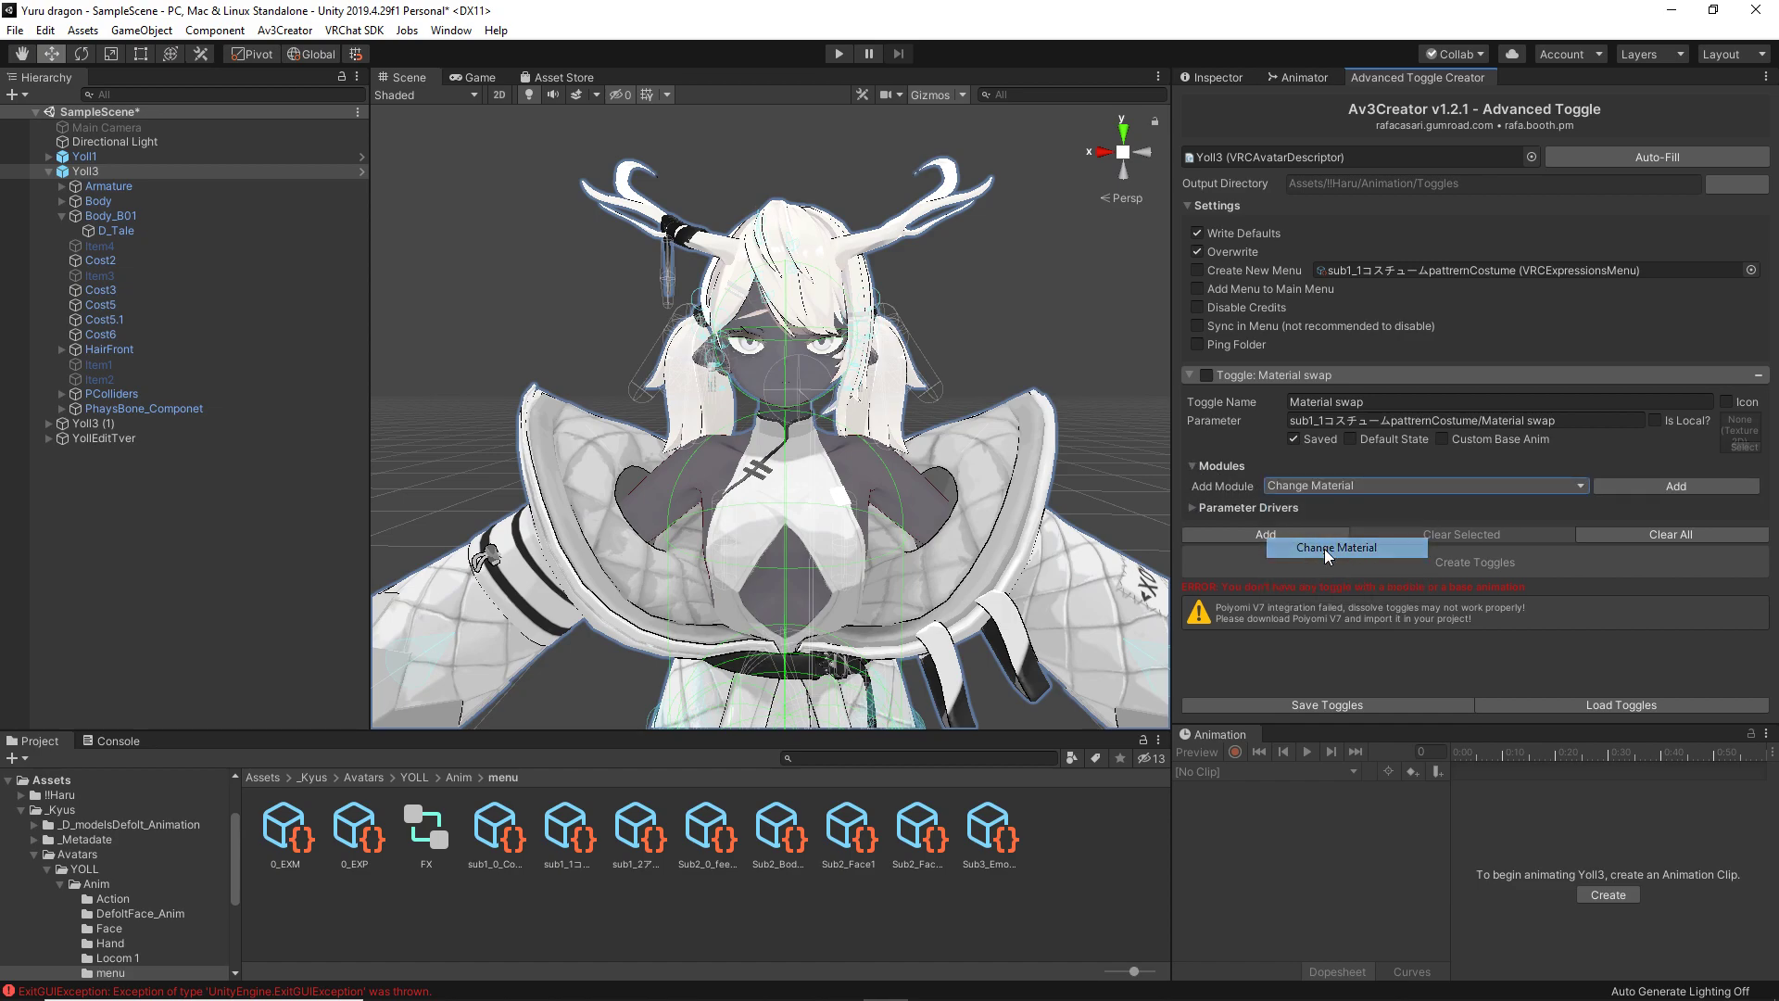
left_click(1661, 488)
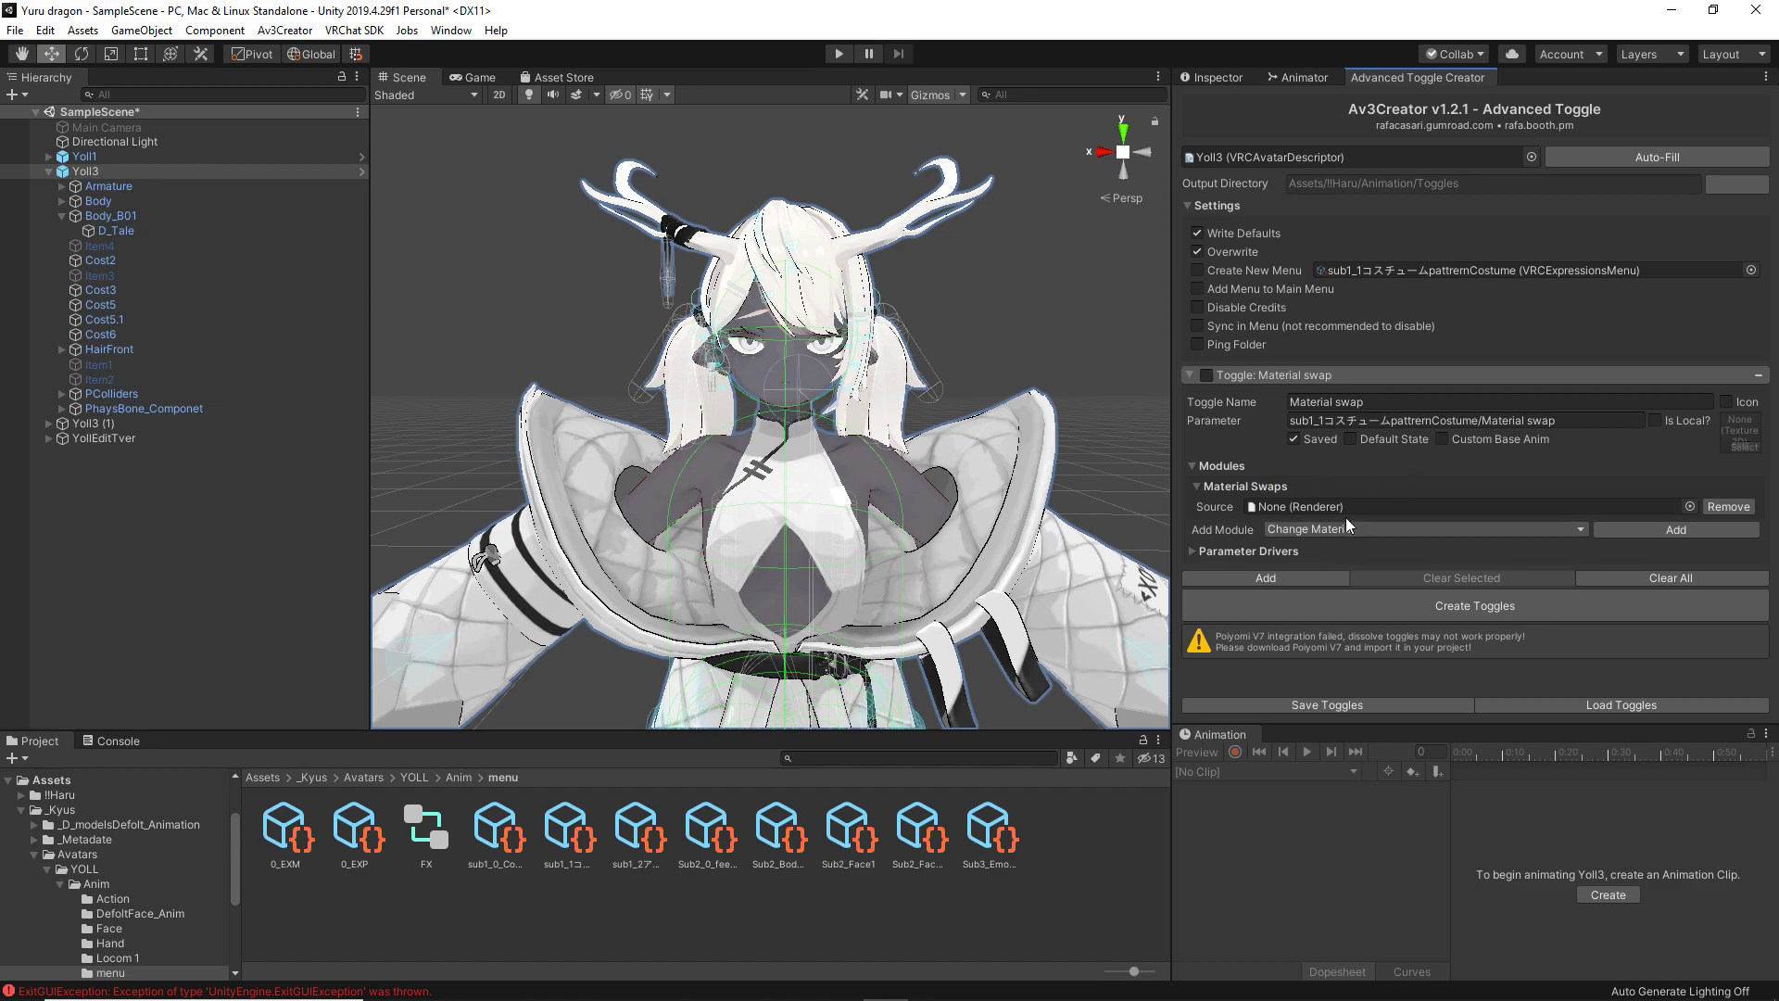
Assign Yoll3's Cost2 mesh as the source of the material swap.
left_click(1044, 432)
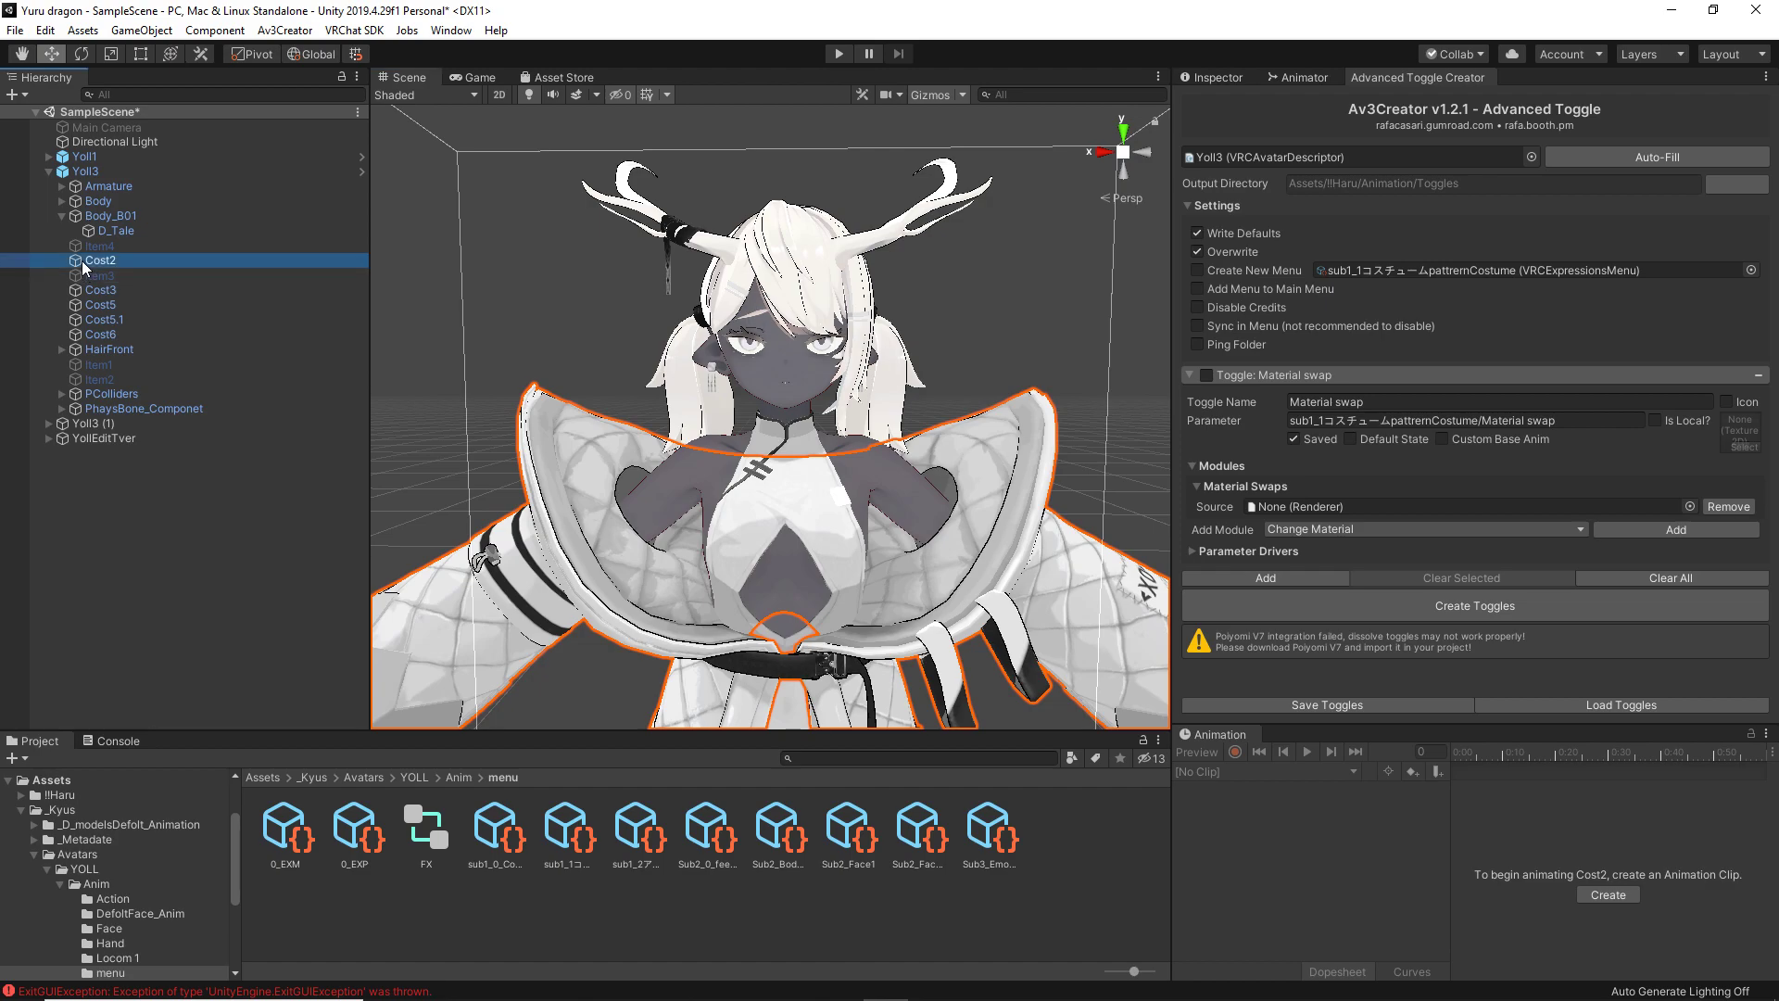
left_click_drag(82, 259, 1427, 506)
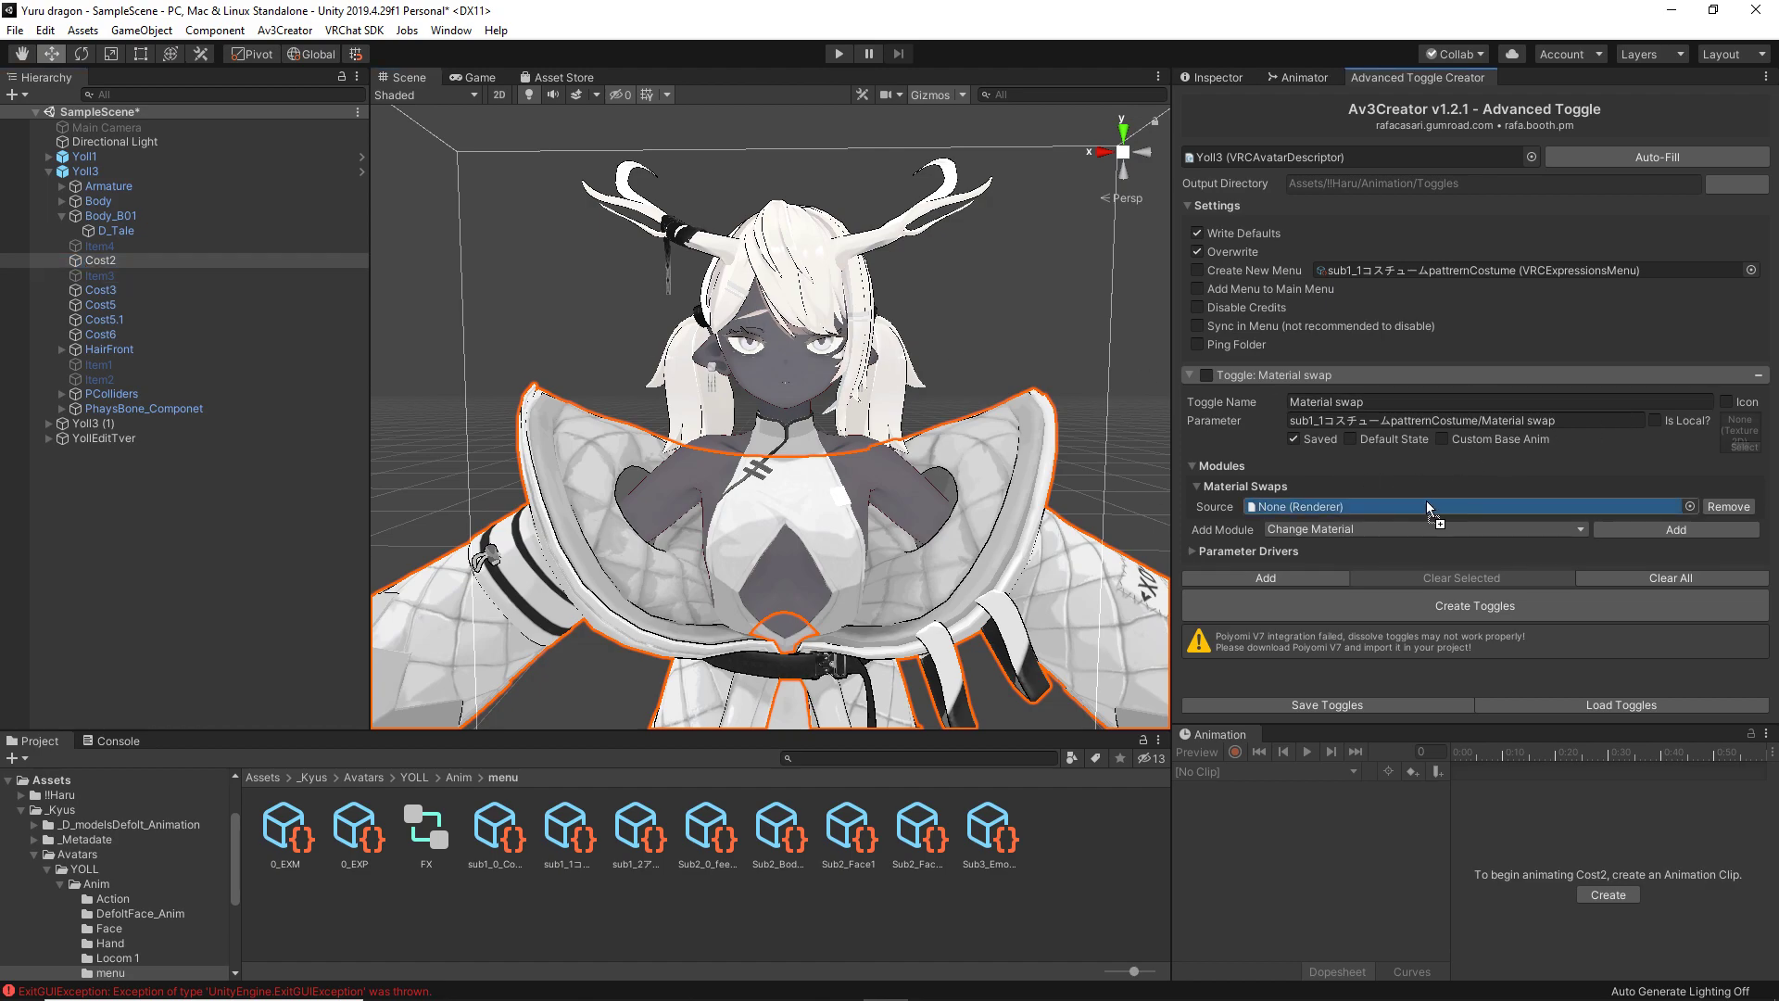
left_click_drag(1284, 511, 1284, 512)
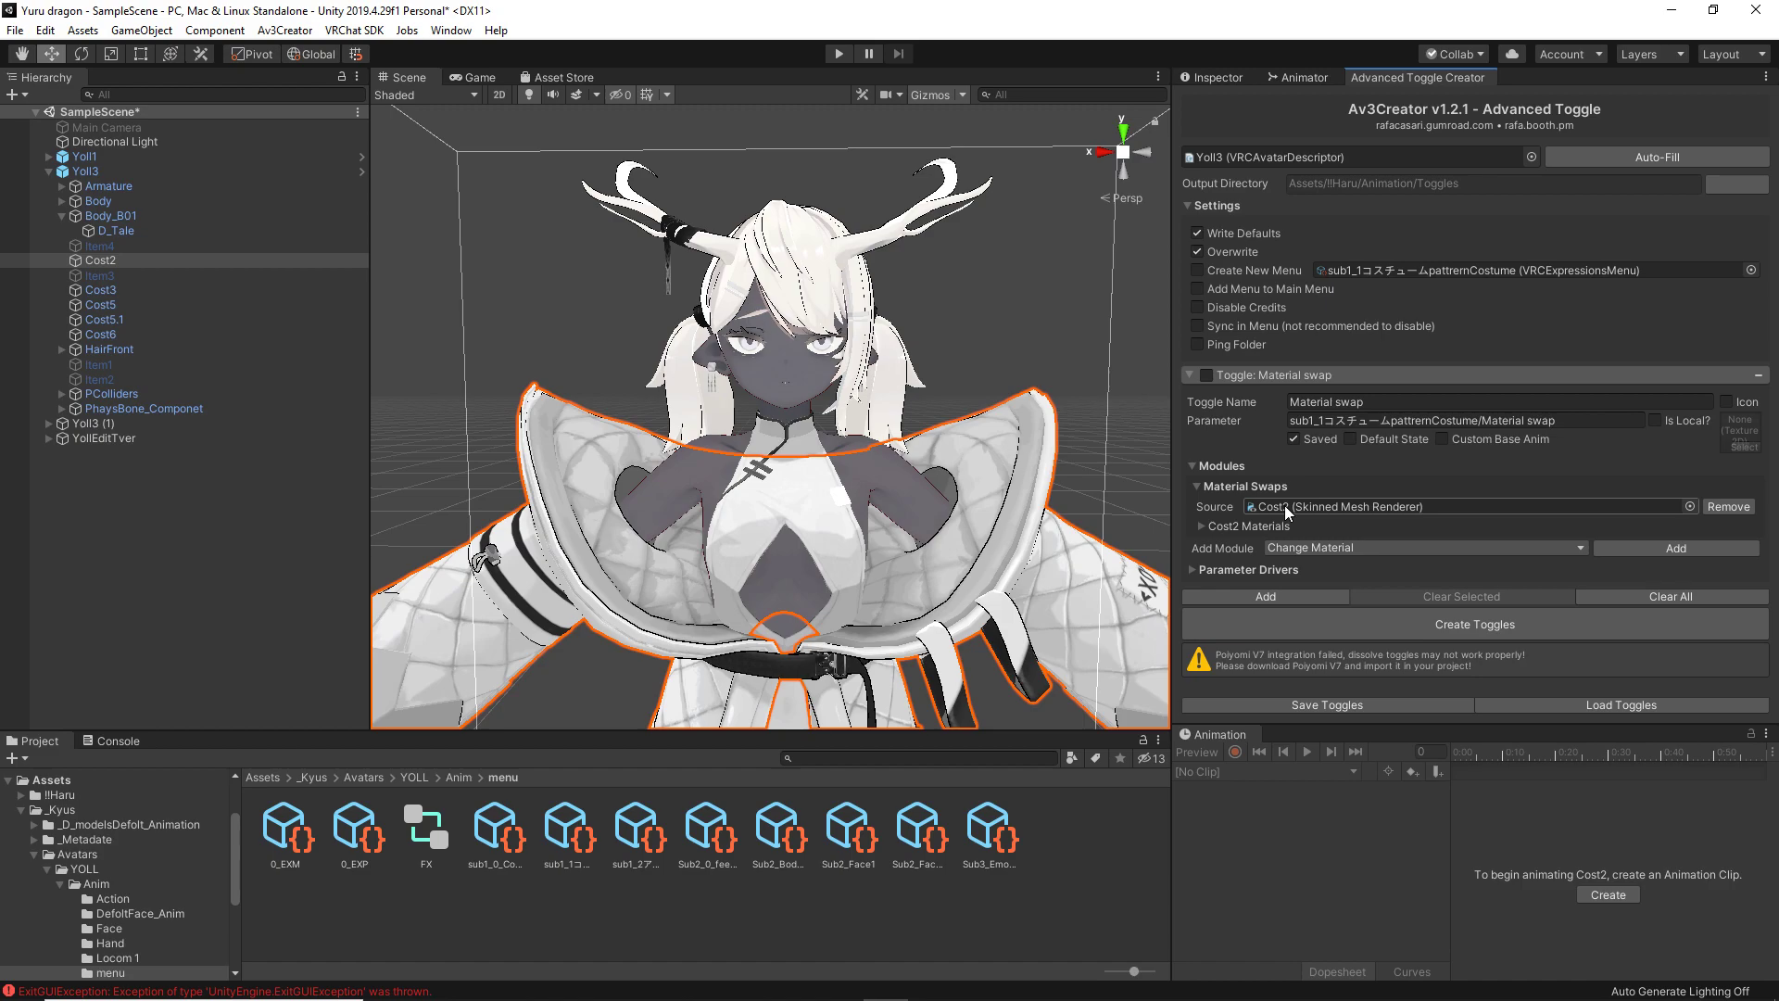
left_click(1665, 549)
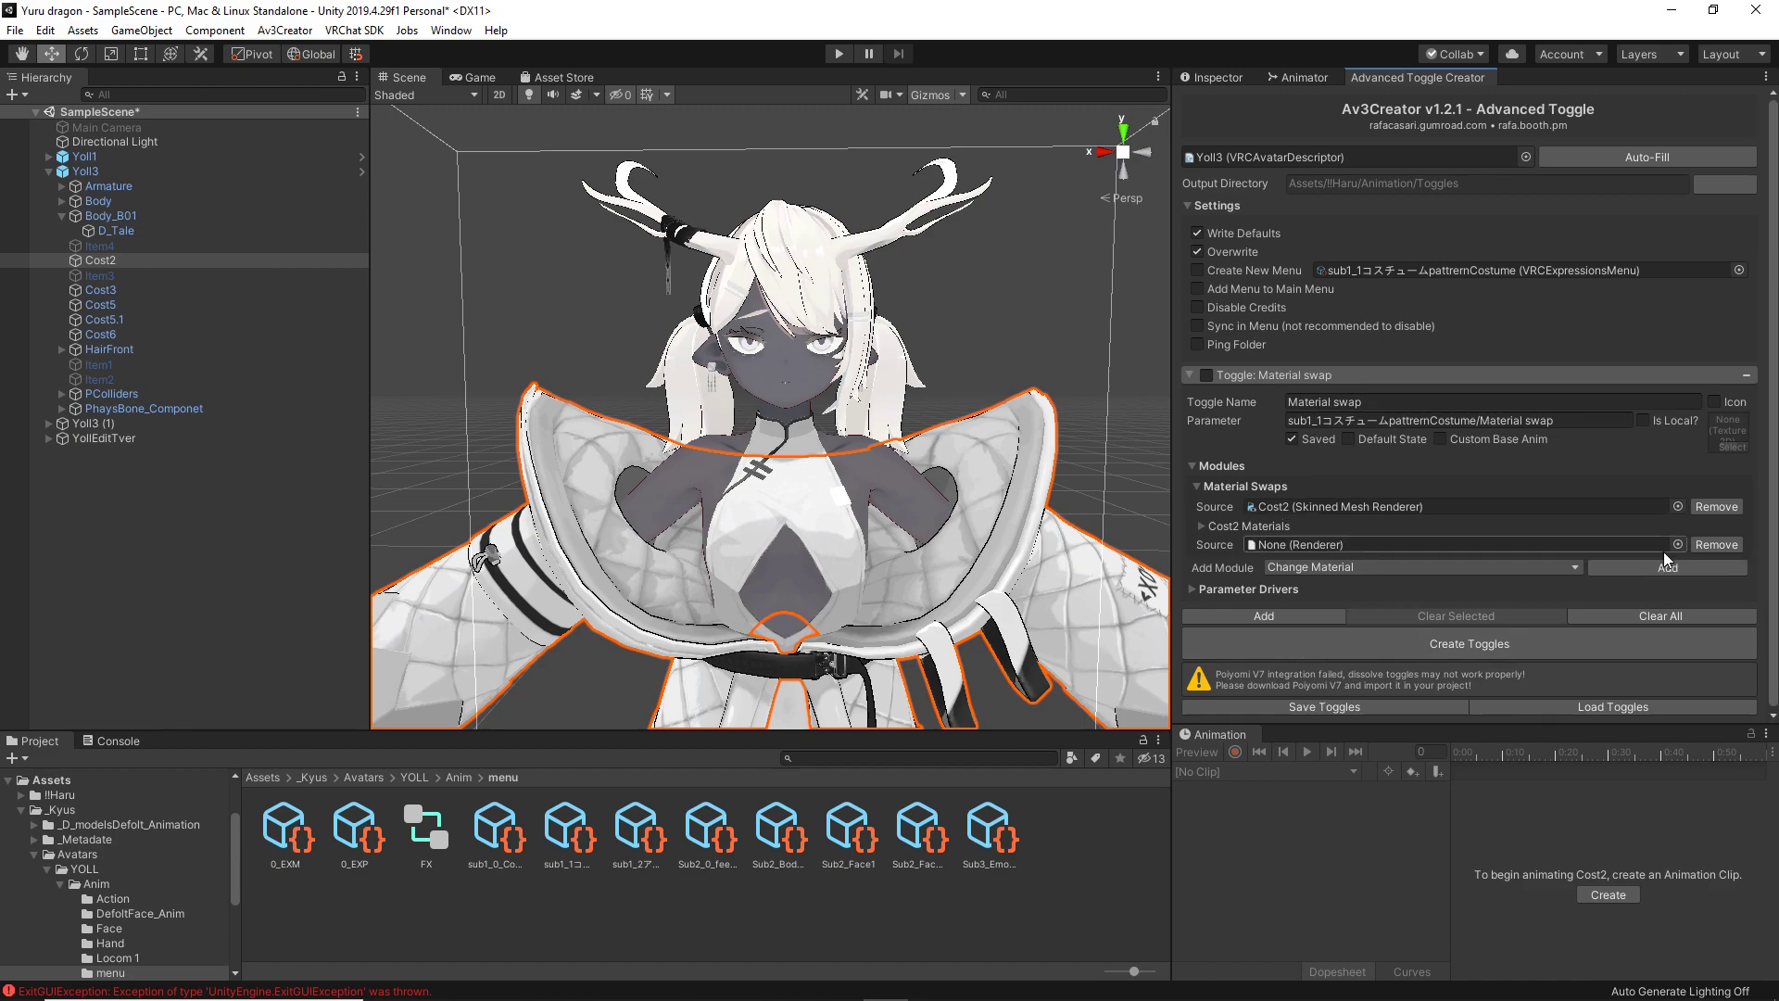
left_click(1666, 590)
left_click(1691, 601)
left_click(1709, 610)
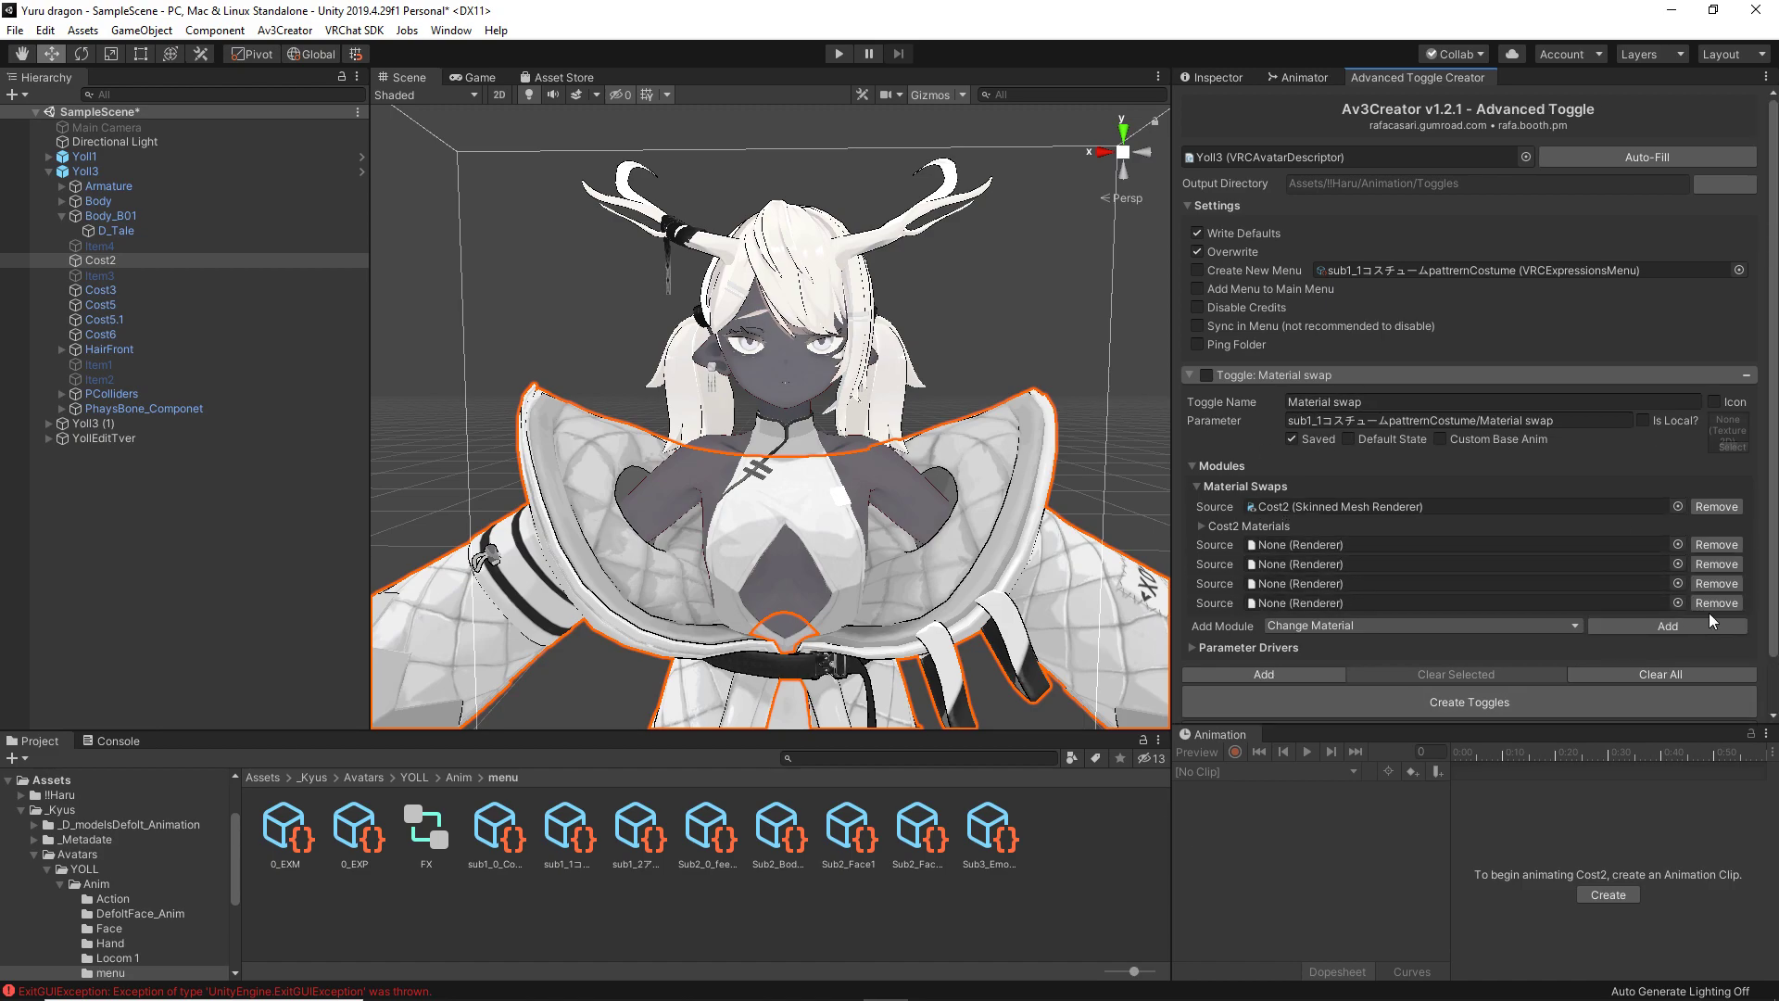
left_click(1670, 631)
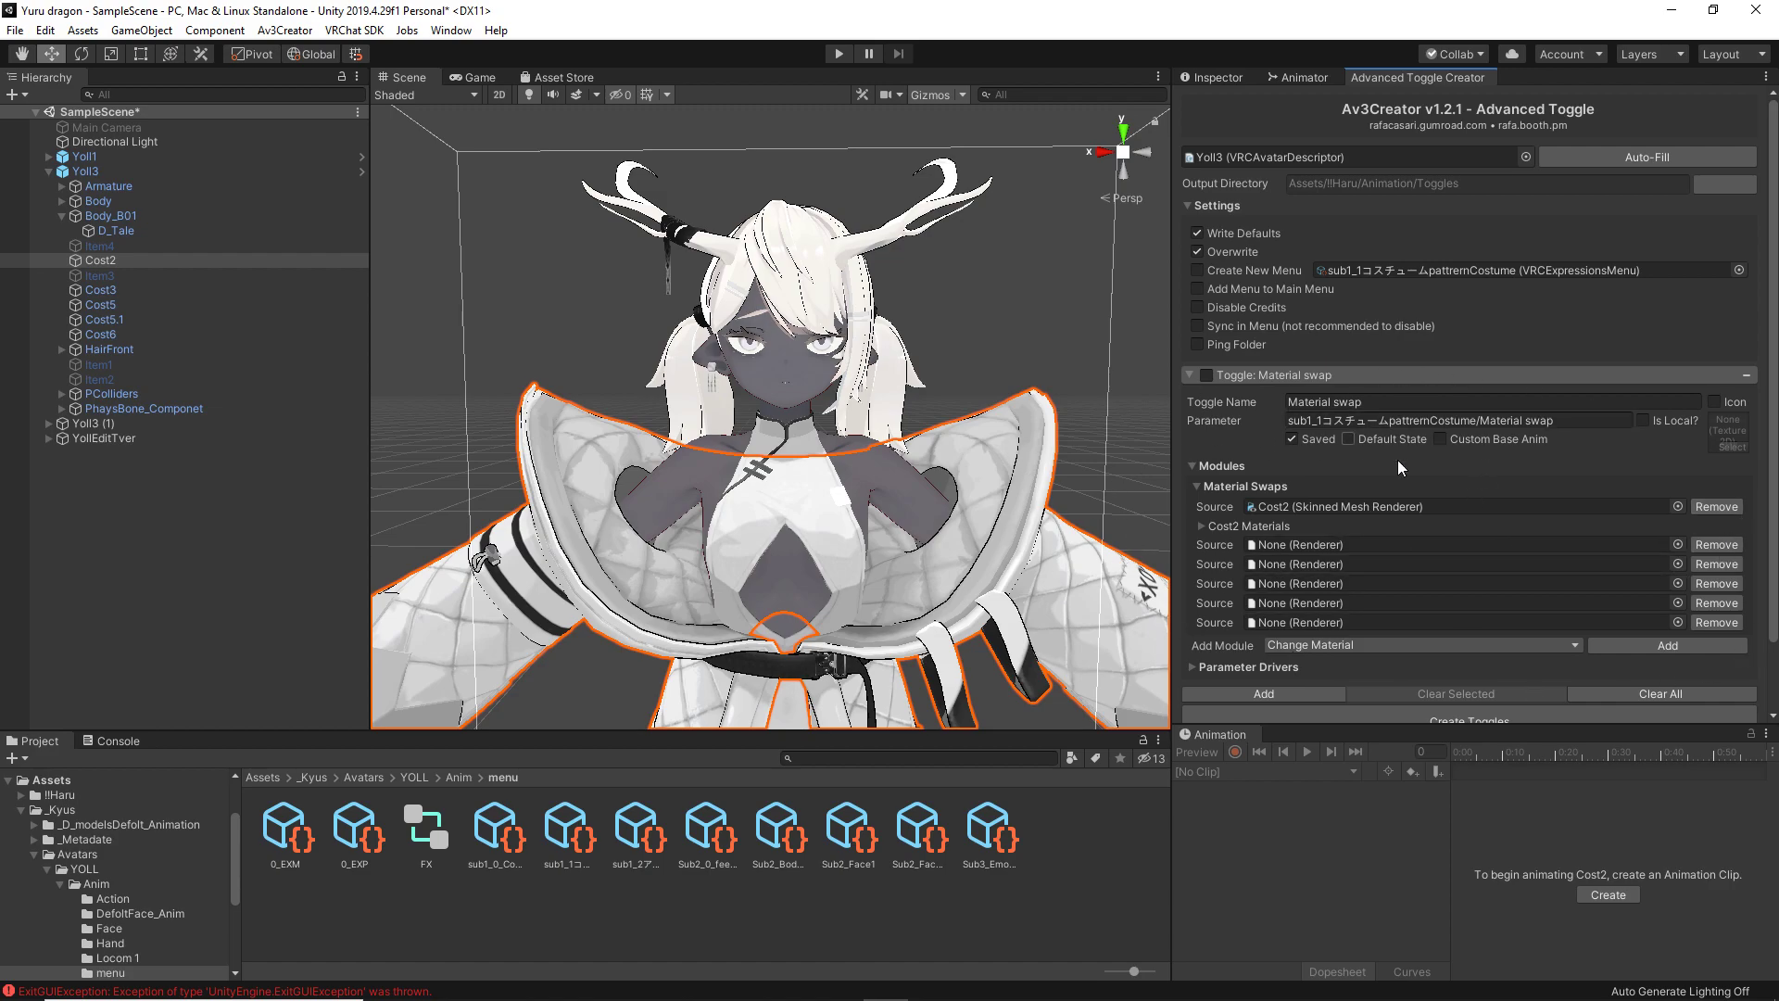
left_click(1721, 543)
left_click(1721, 543)
left_click(1721, 543)
left_click(1722, 543)
left_click(1721, 543)
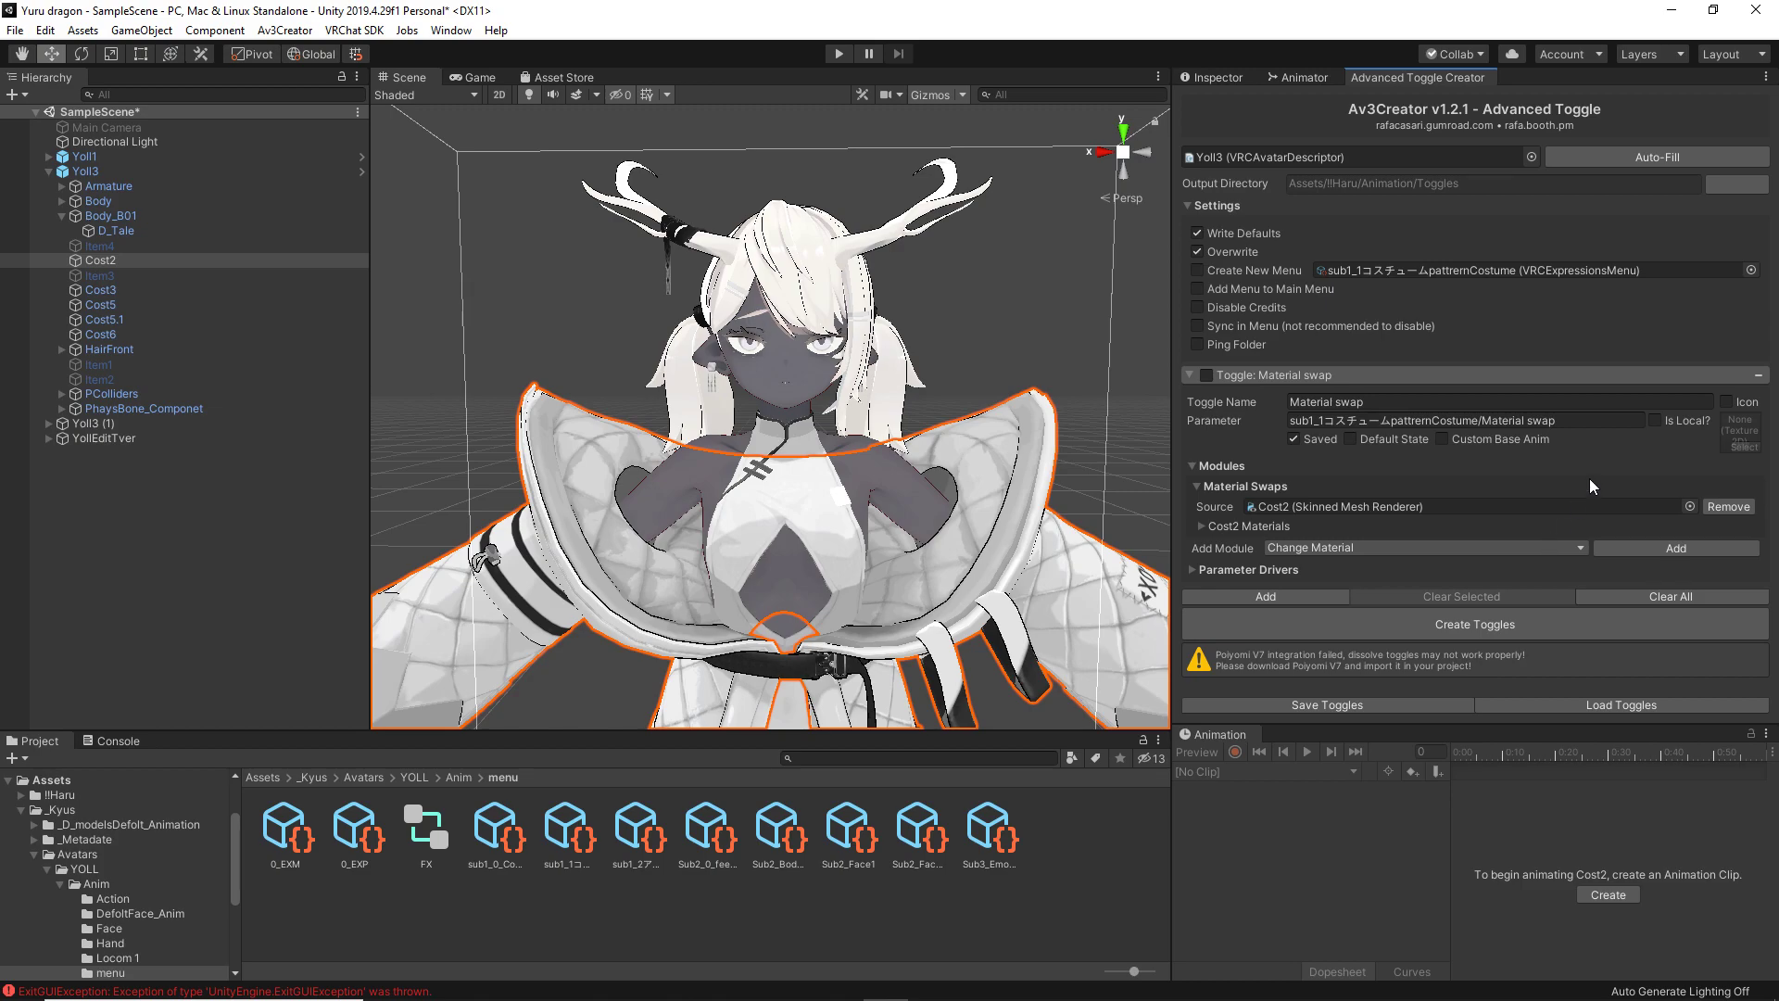
left_click(1220, 596)
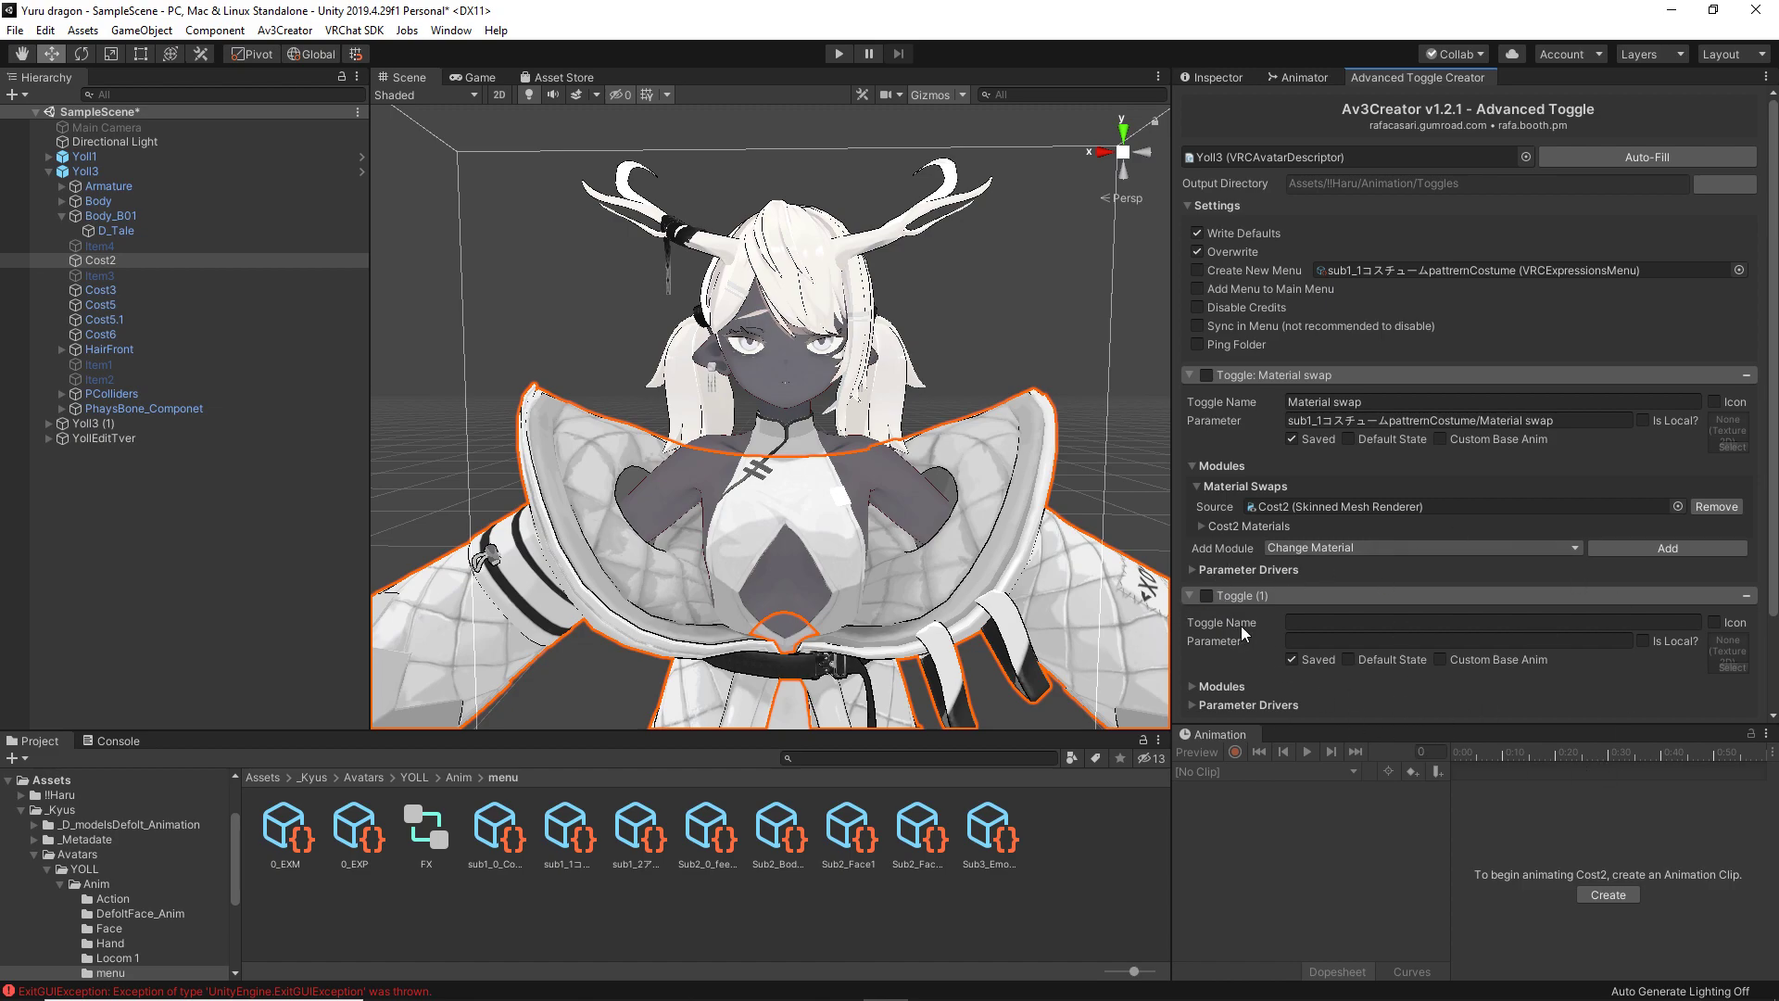
left_click(1747, 596)
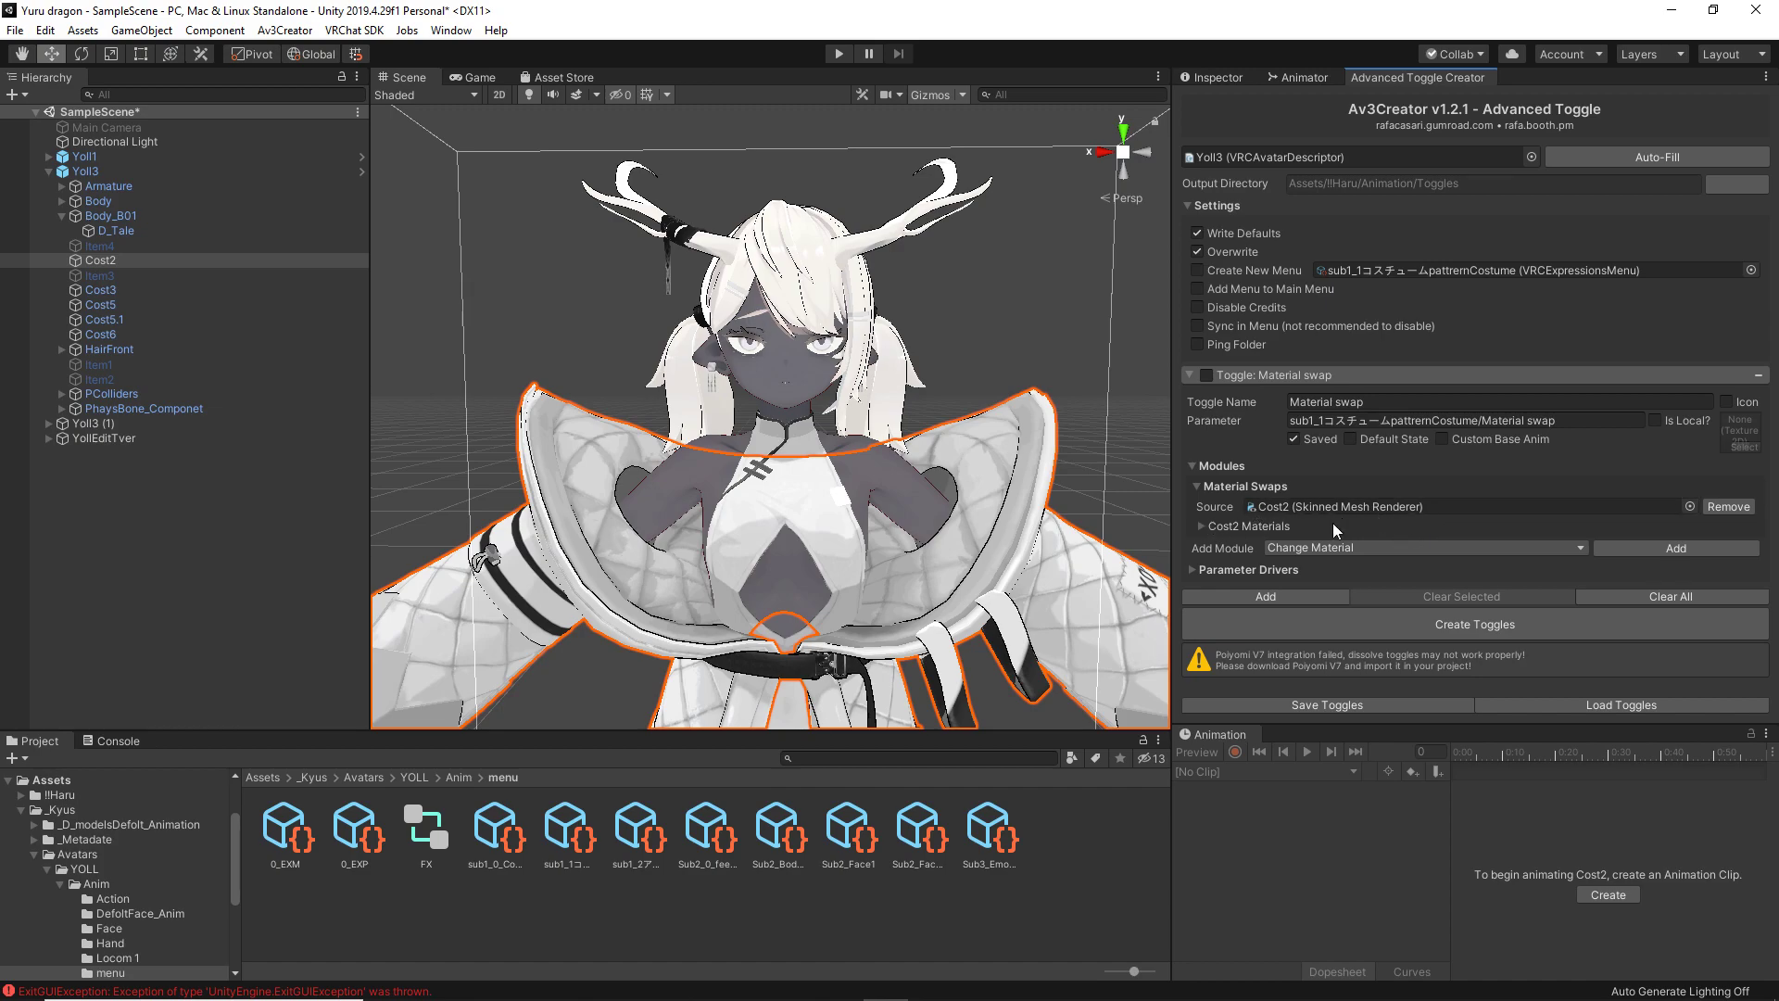
left_click(63, 215)
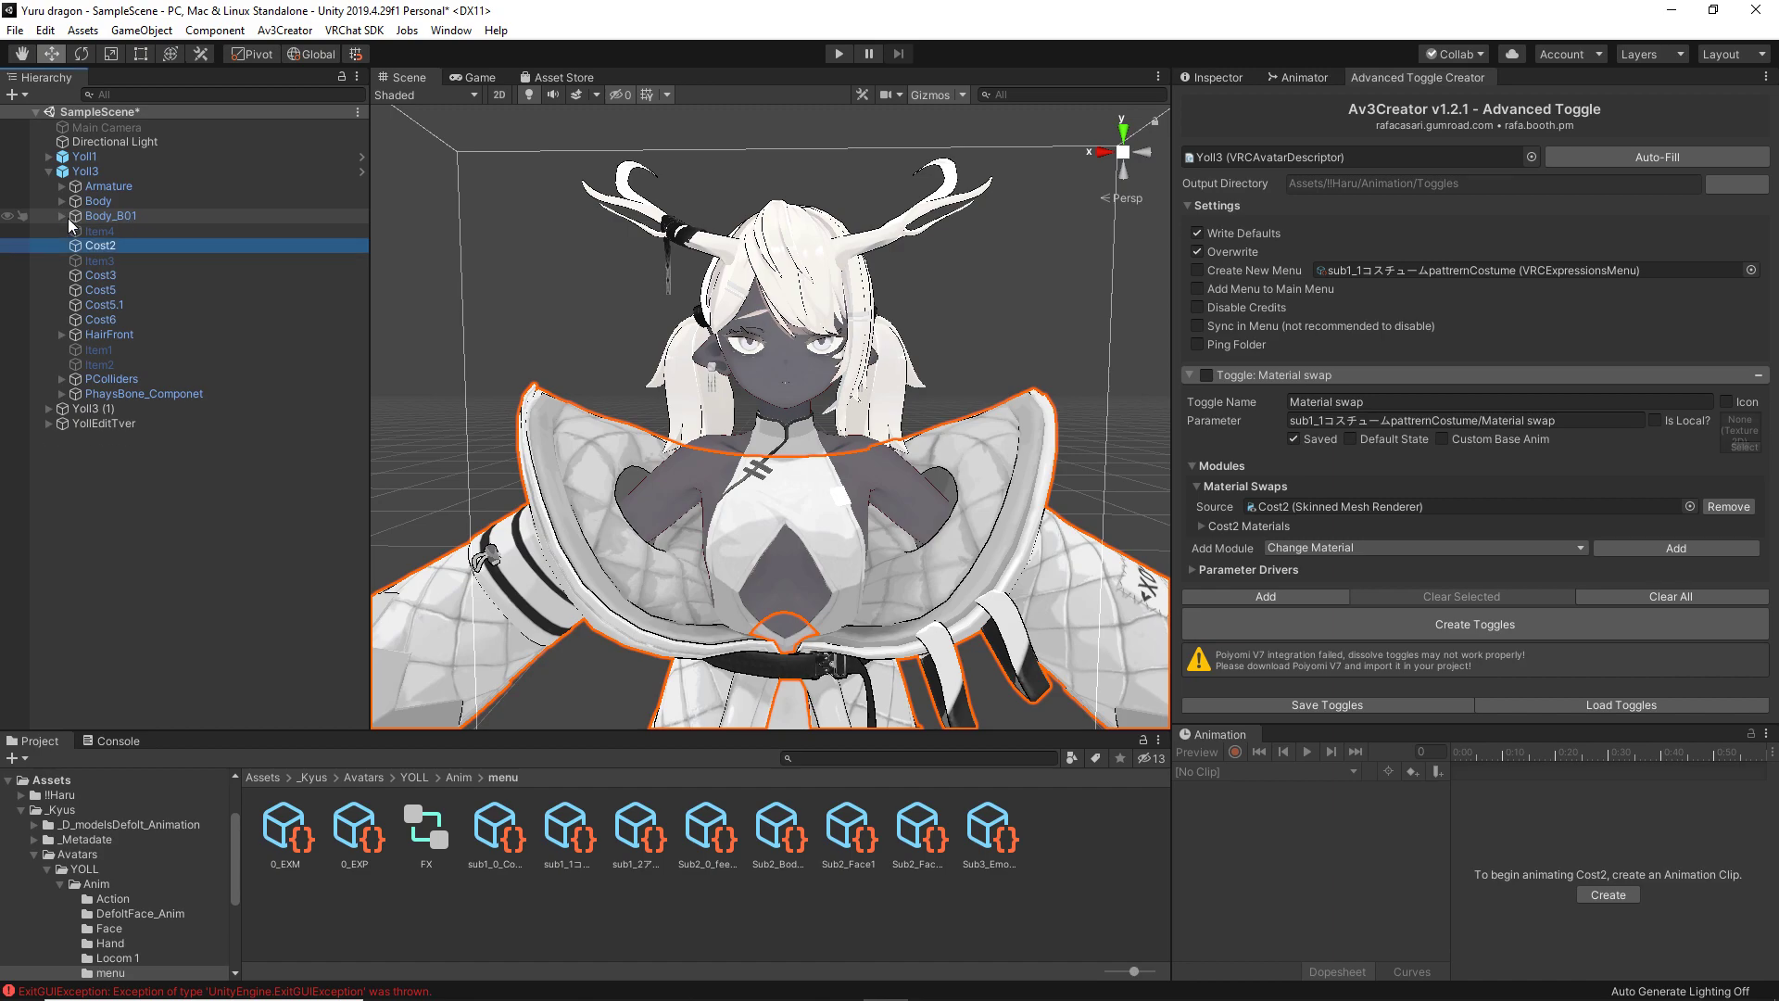
left_click(121, 219)
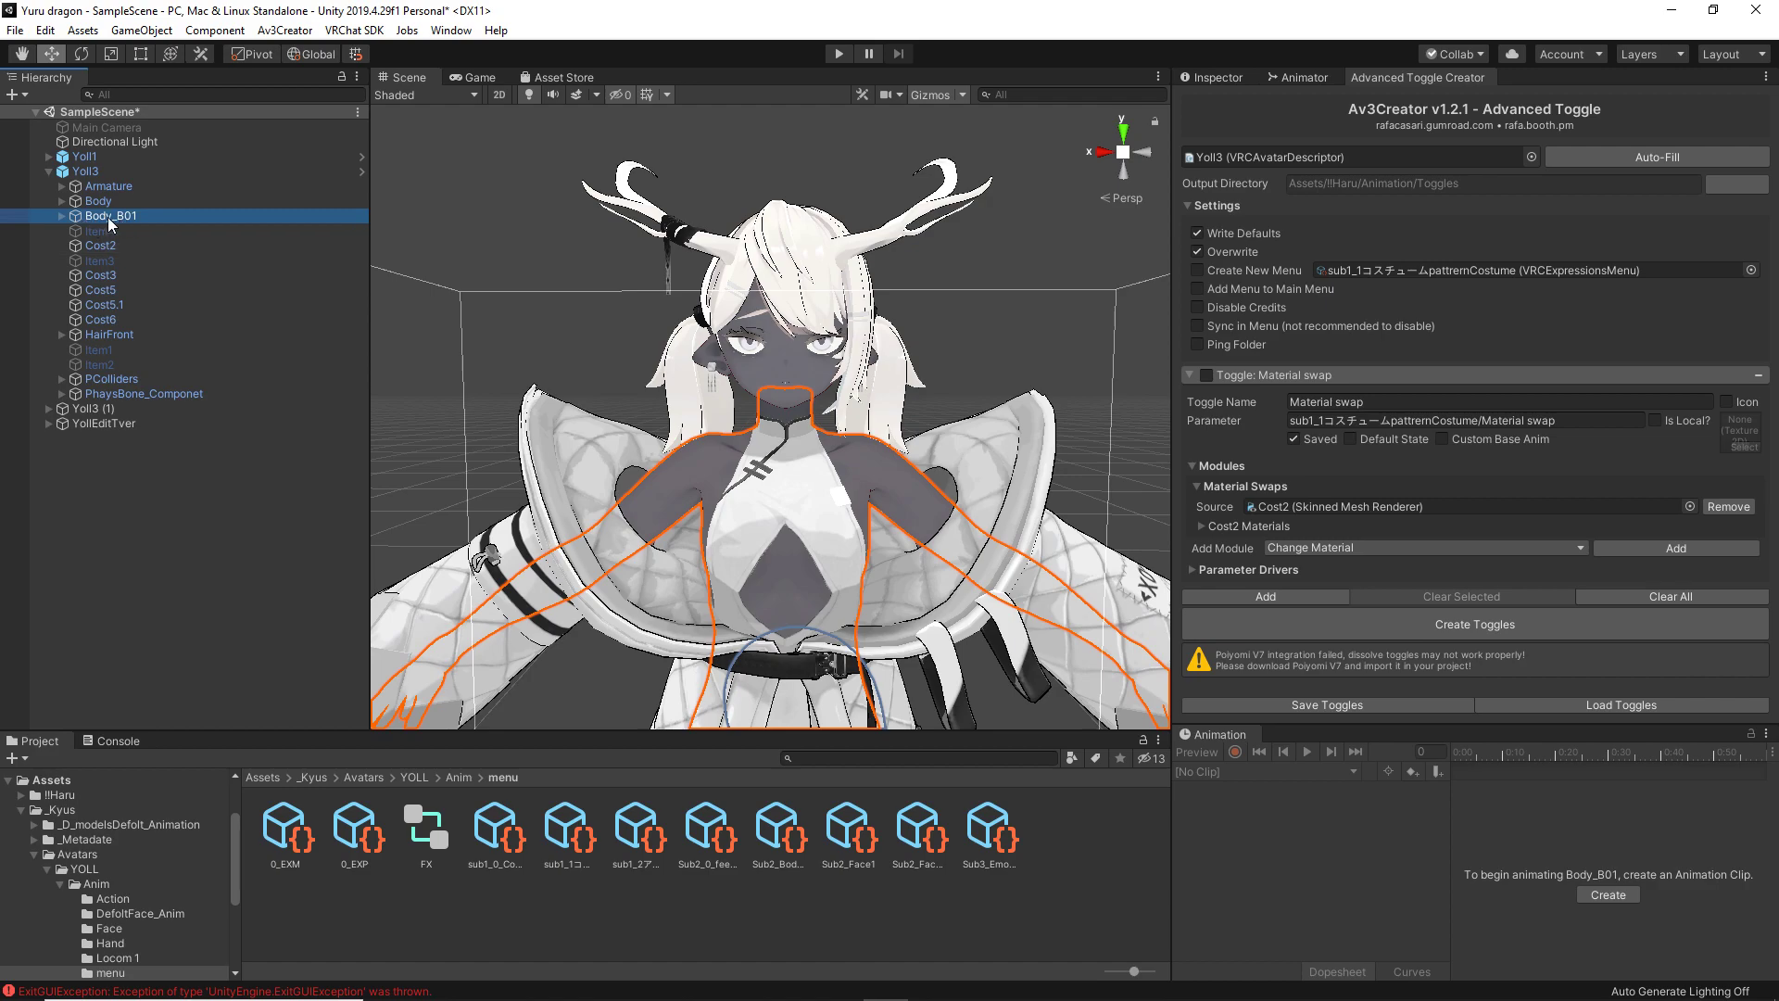
mouse_move(108, 217)
left_mouse_down()
mouse_move(422, 366)
mouse_move(1404, 535)
mouse_move(629, 405)
mouse_move(139, 223)
left_mouse_up()
left_click(1019, 557)
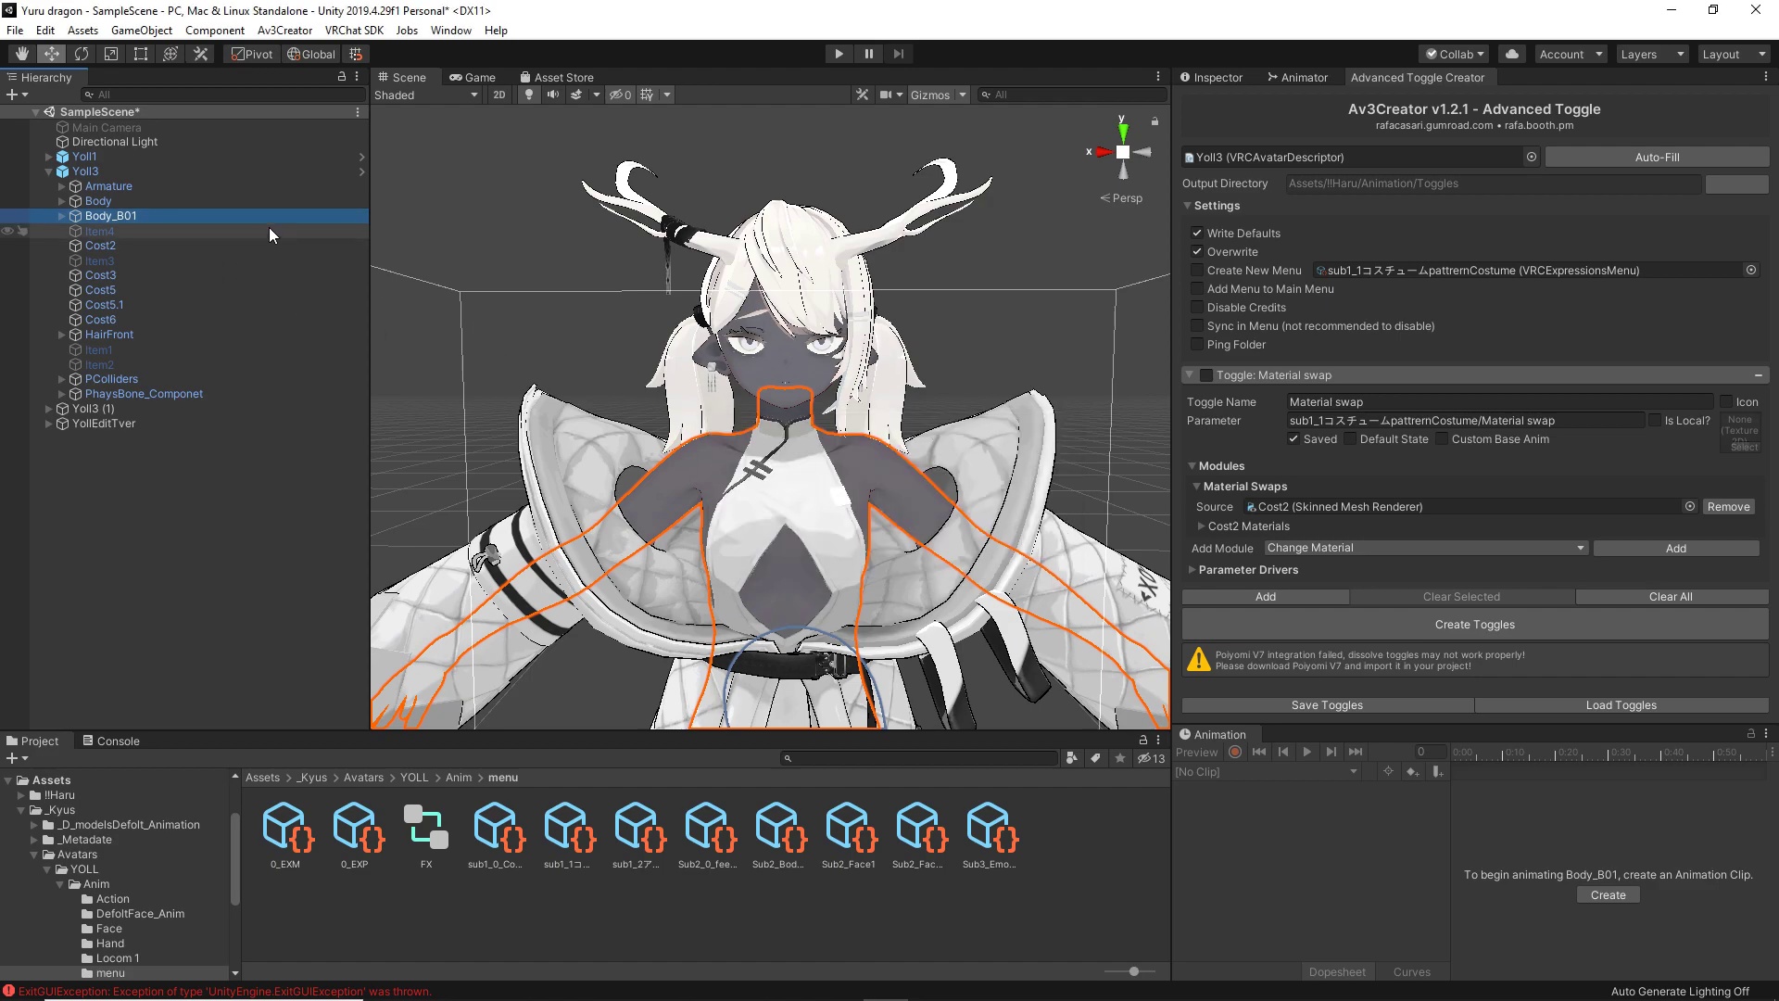
Check the material used by D_Tale under Body_B01 and set D_Tale as the material swap's source instead of Cost2.
left_click(62, 215)
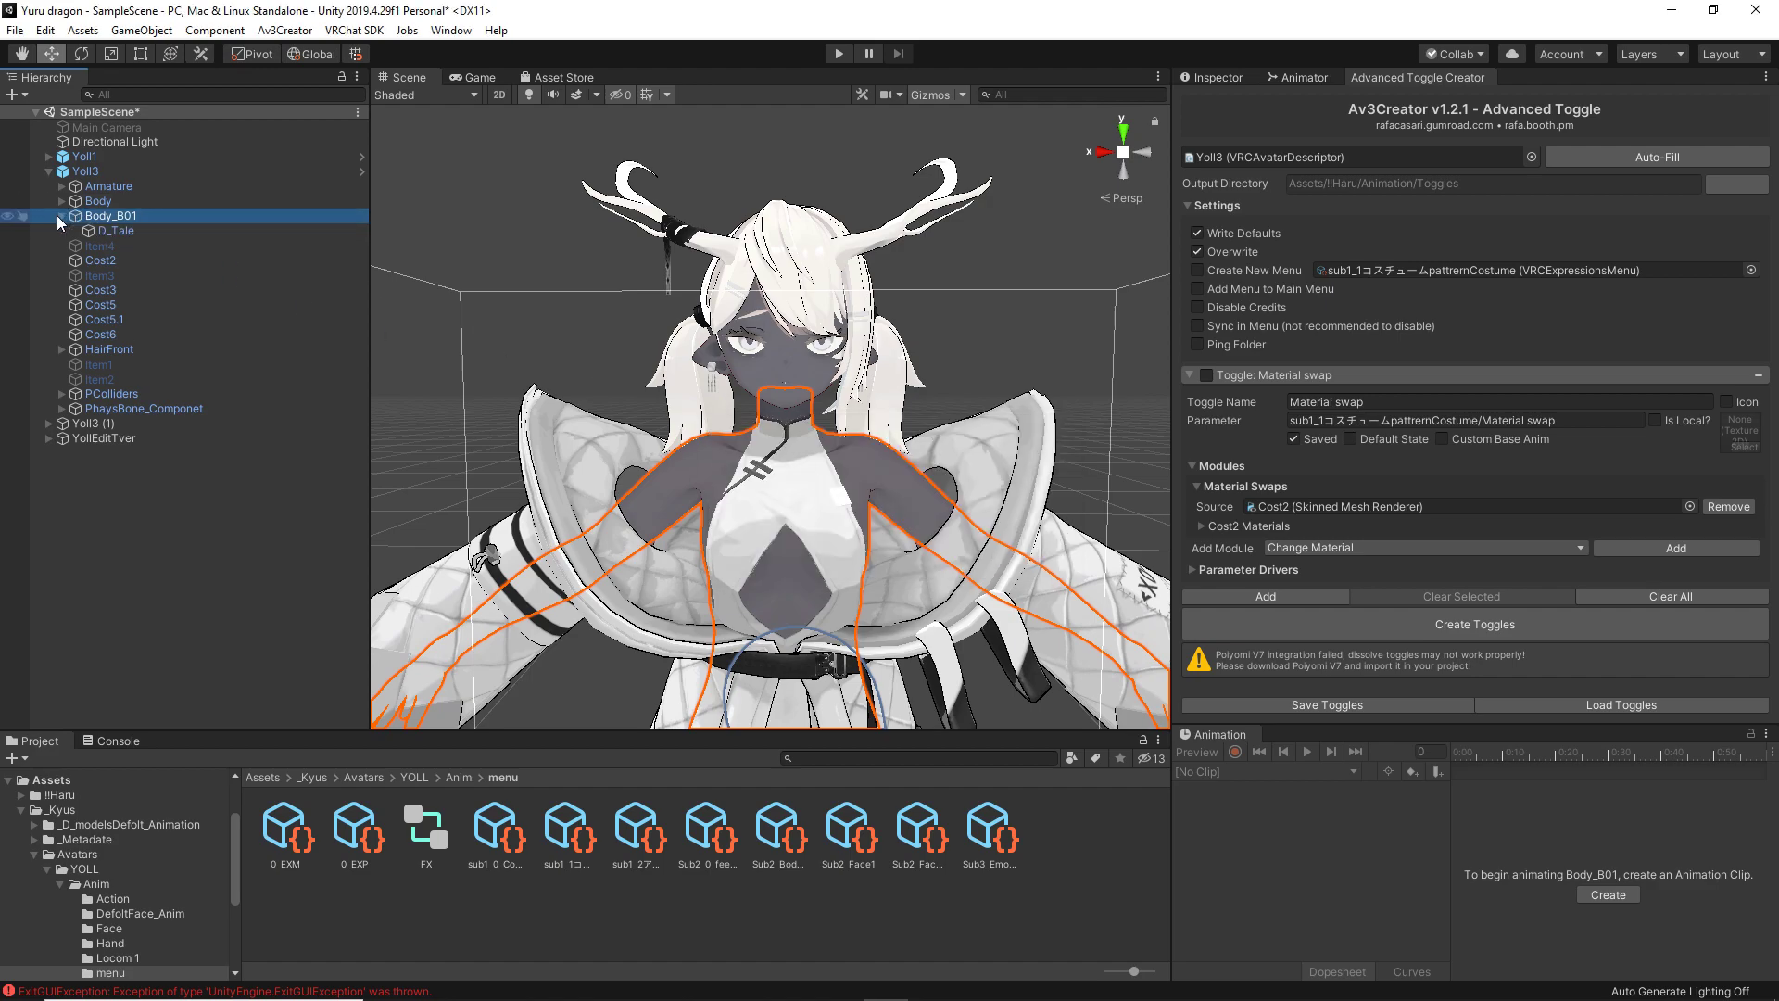
left_click(118, 231)
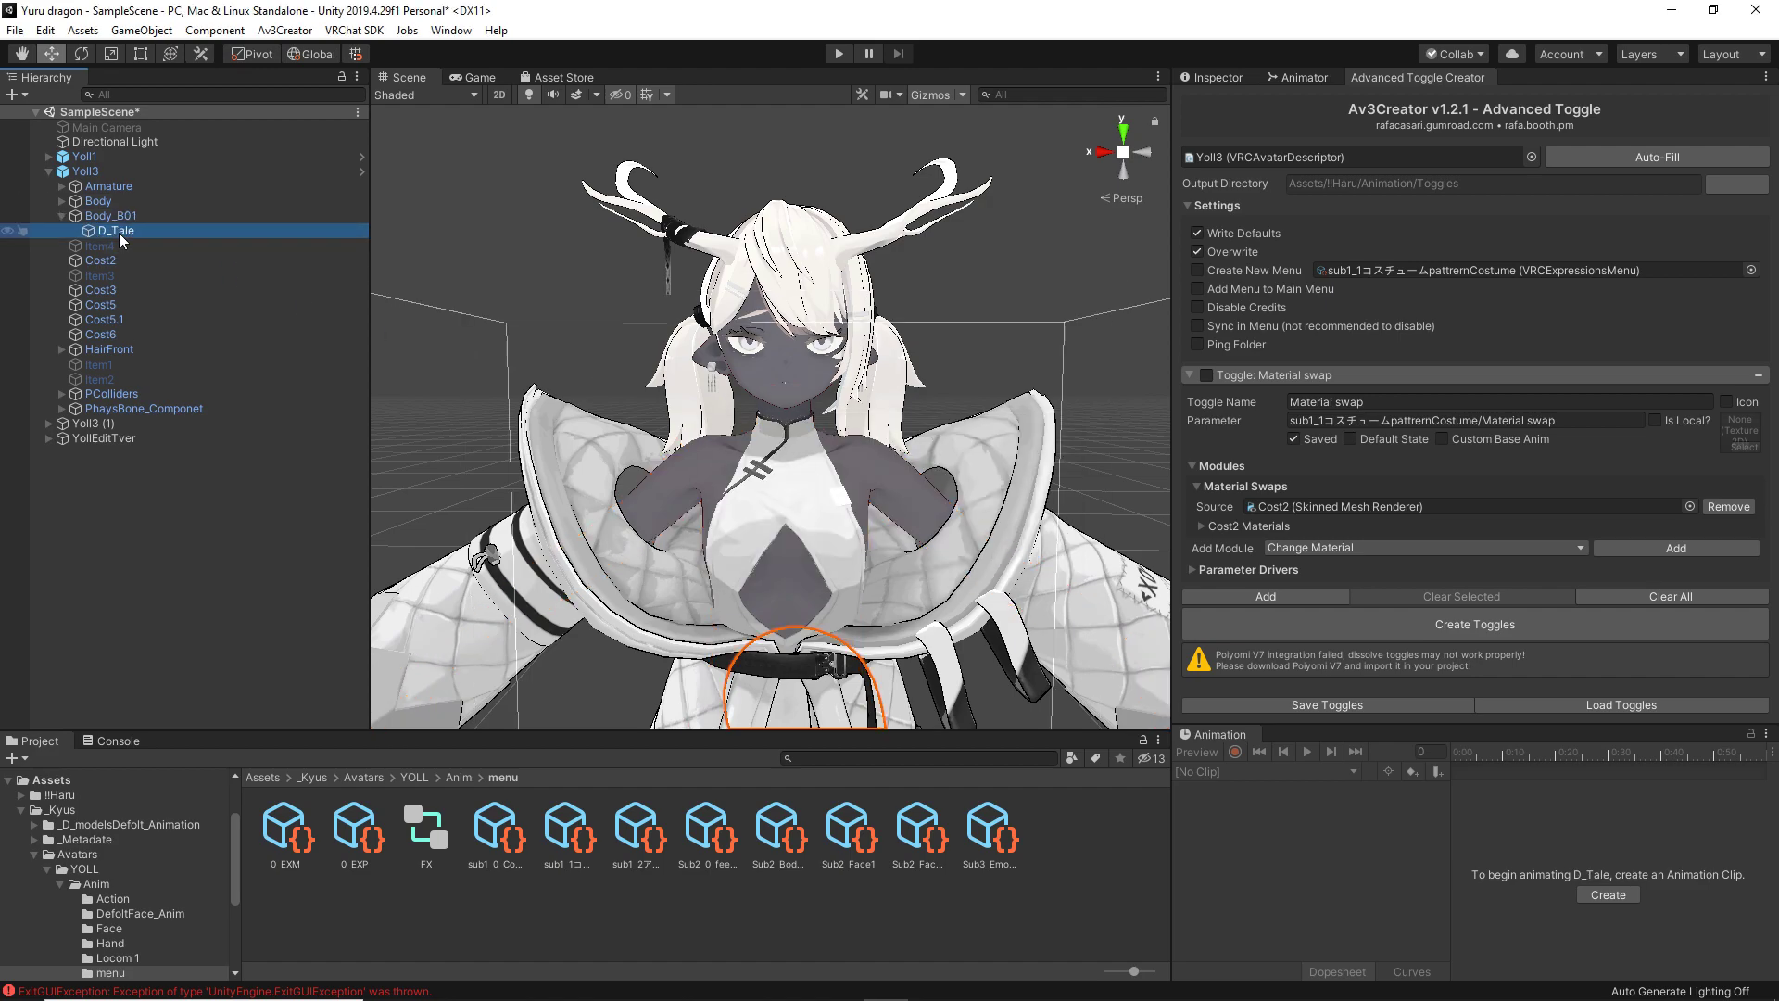
left_click(1208, 78)
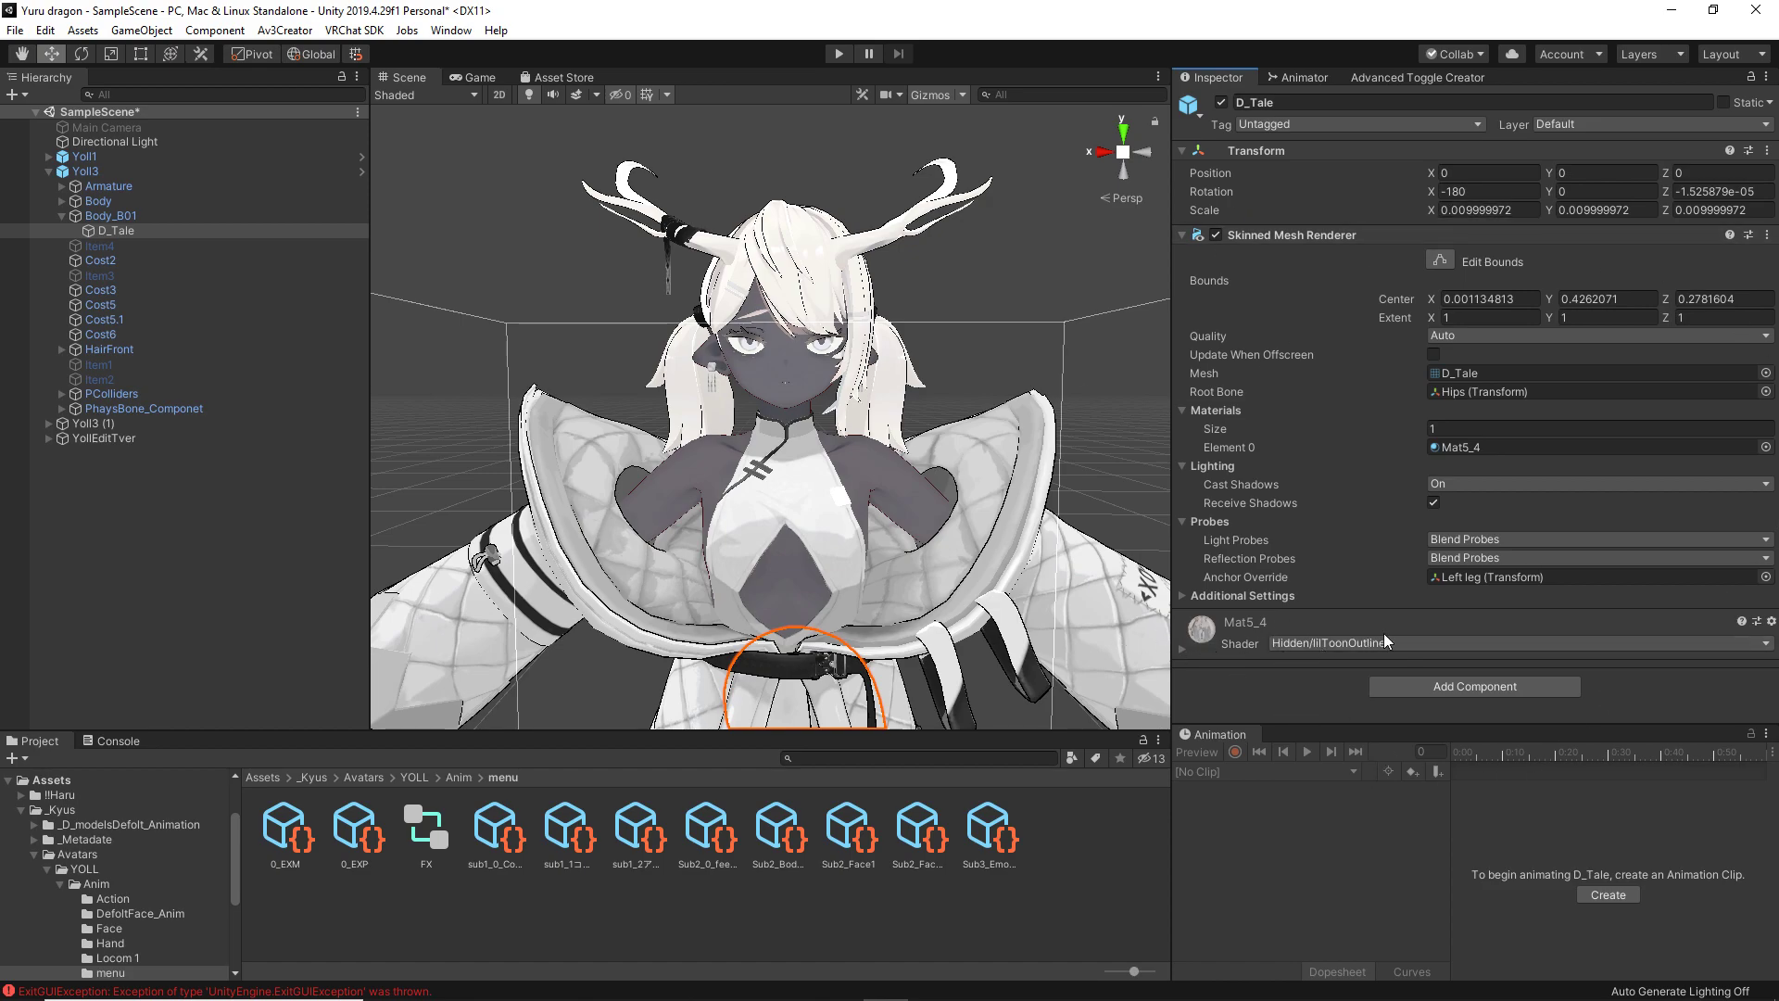
left_click(1422, 80)
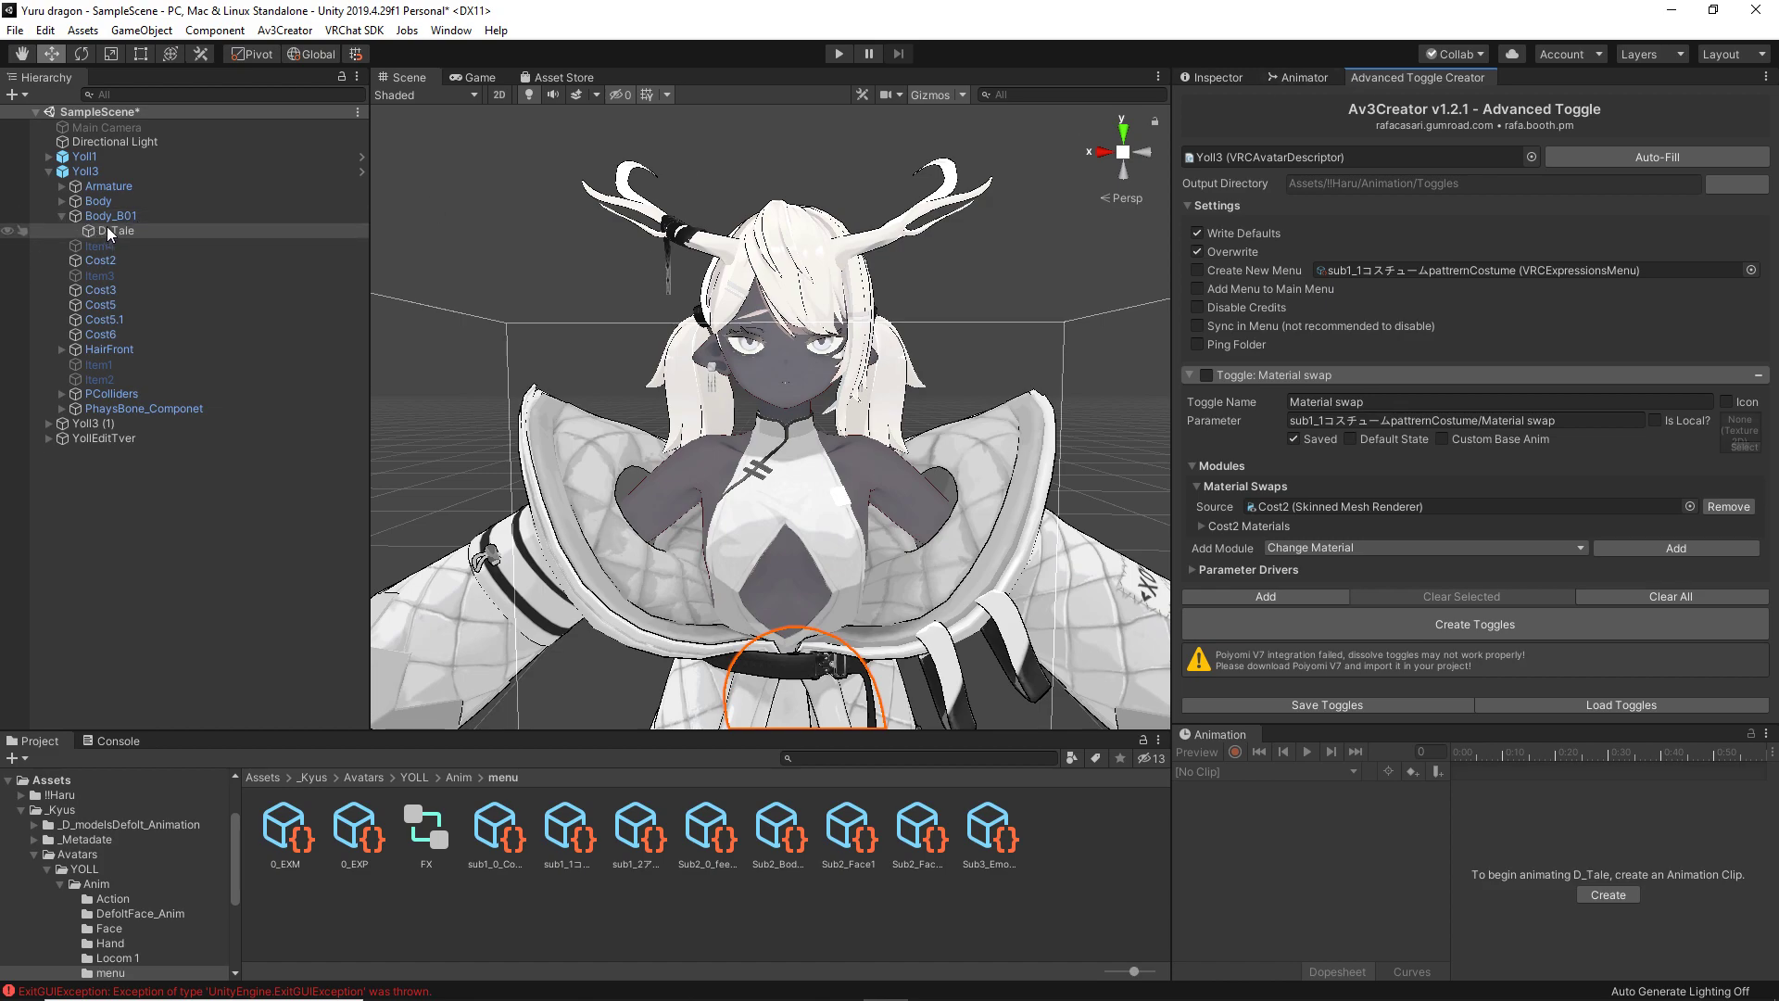
left_click_drag(106, 230, 1451, 509)
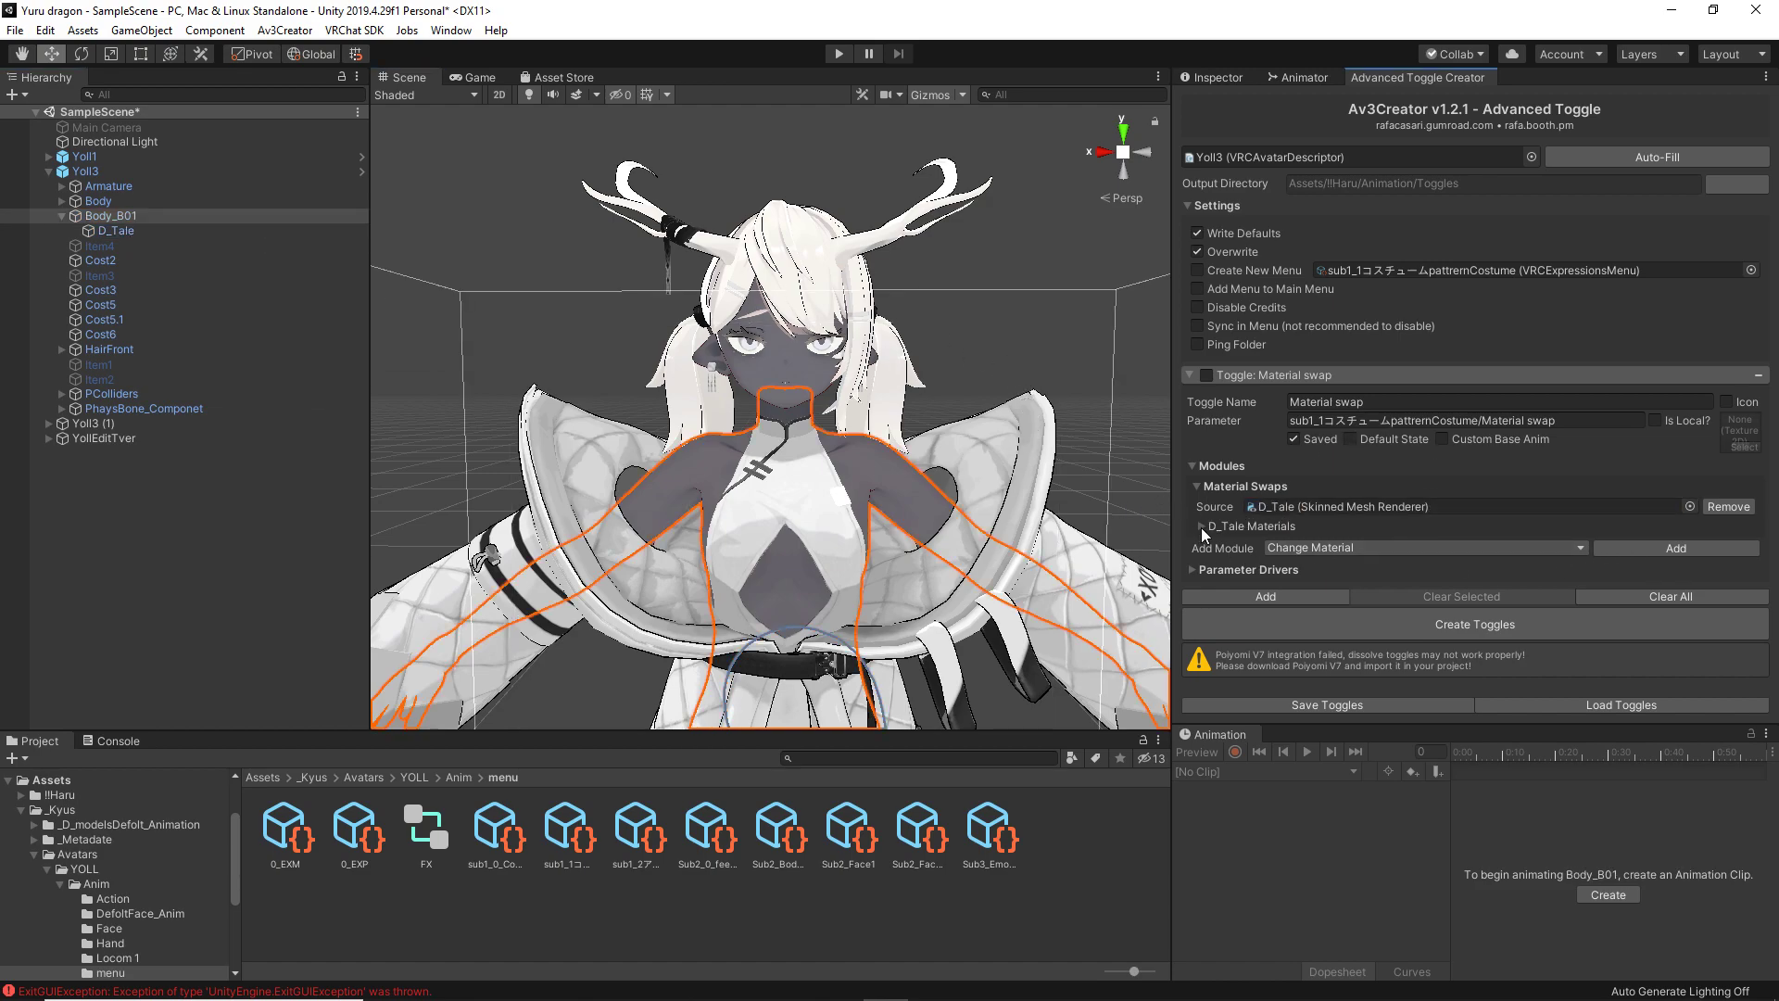
Set Cost2 as the material swap's source instead of D_Tale and expand its list of materials.
left_click(1016, 459)
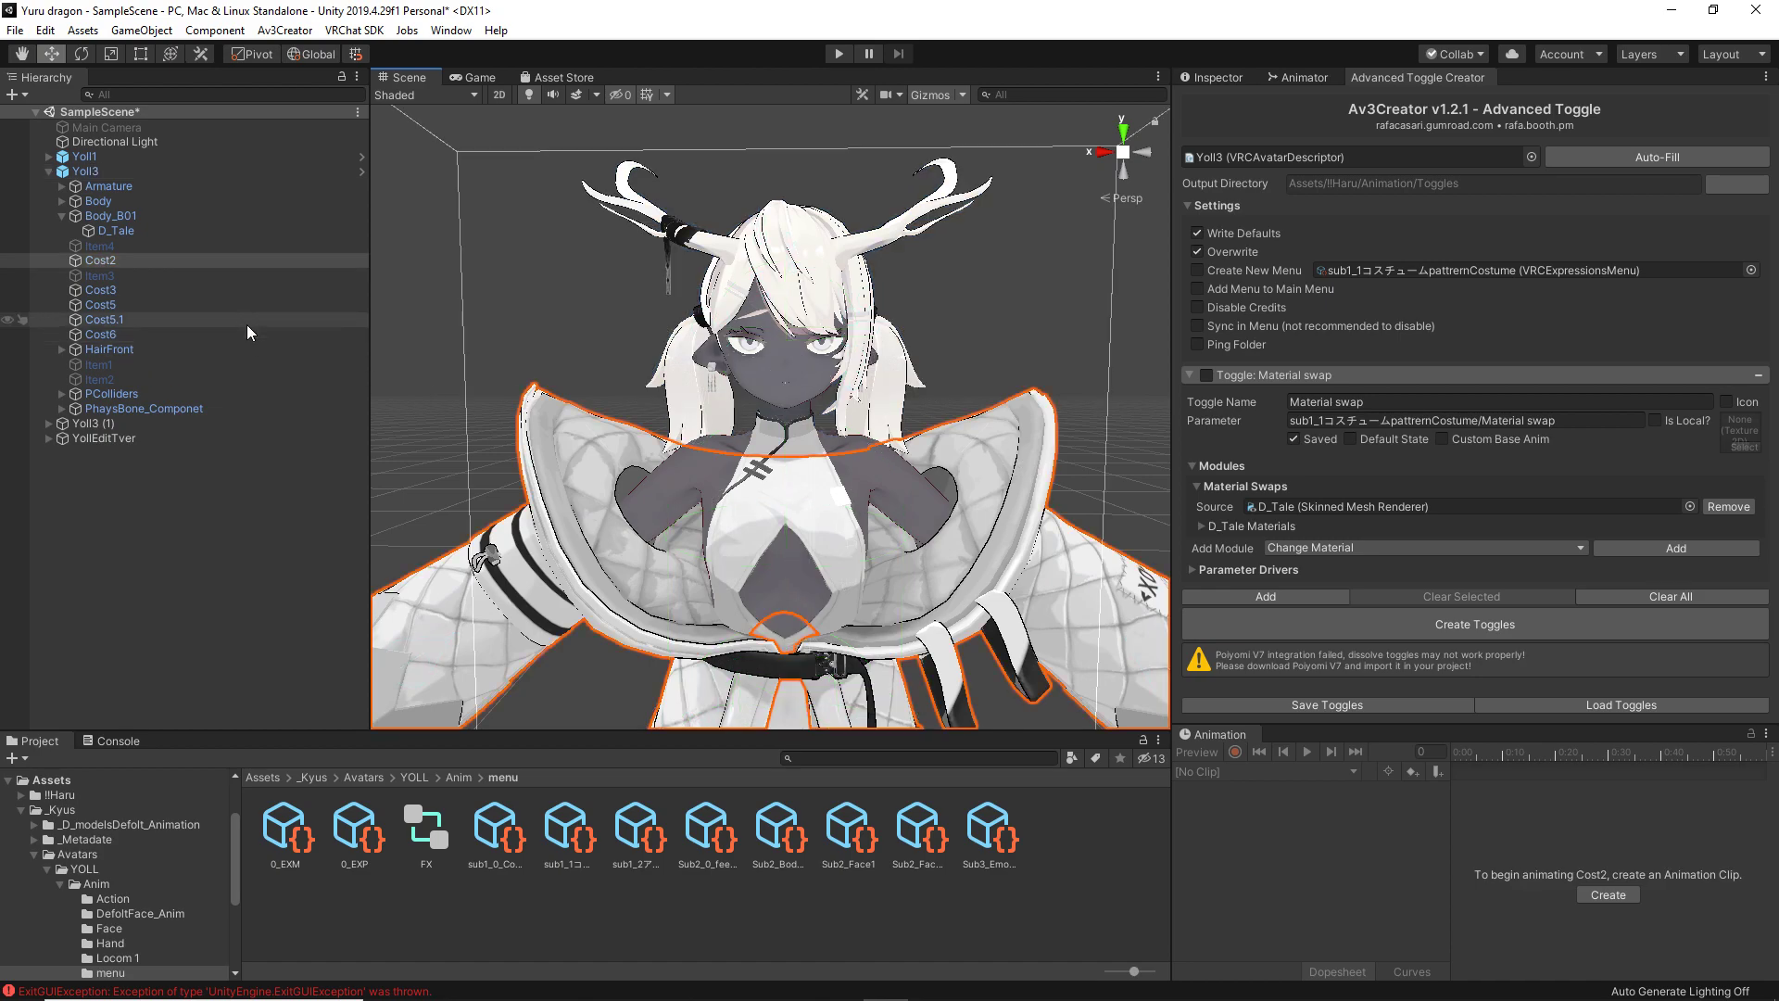
left_click_drag(102, 260, 1279, 510)
left_click(1203, 525)
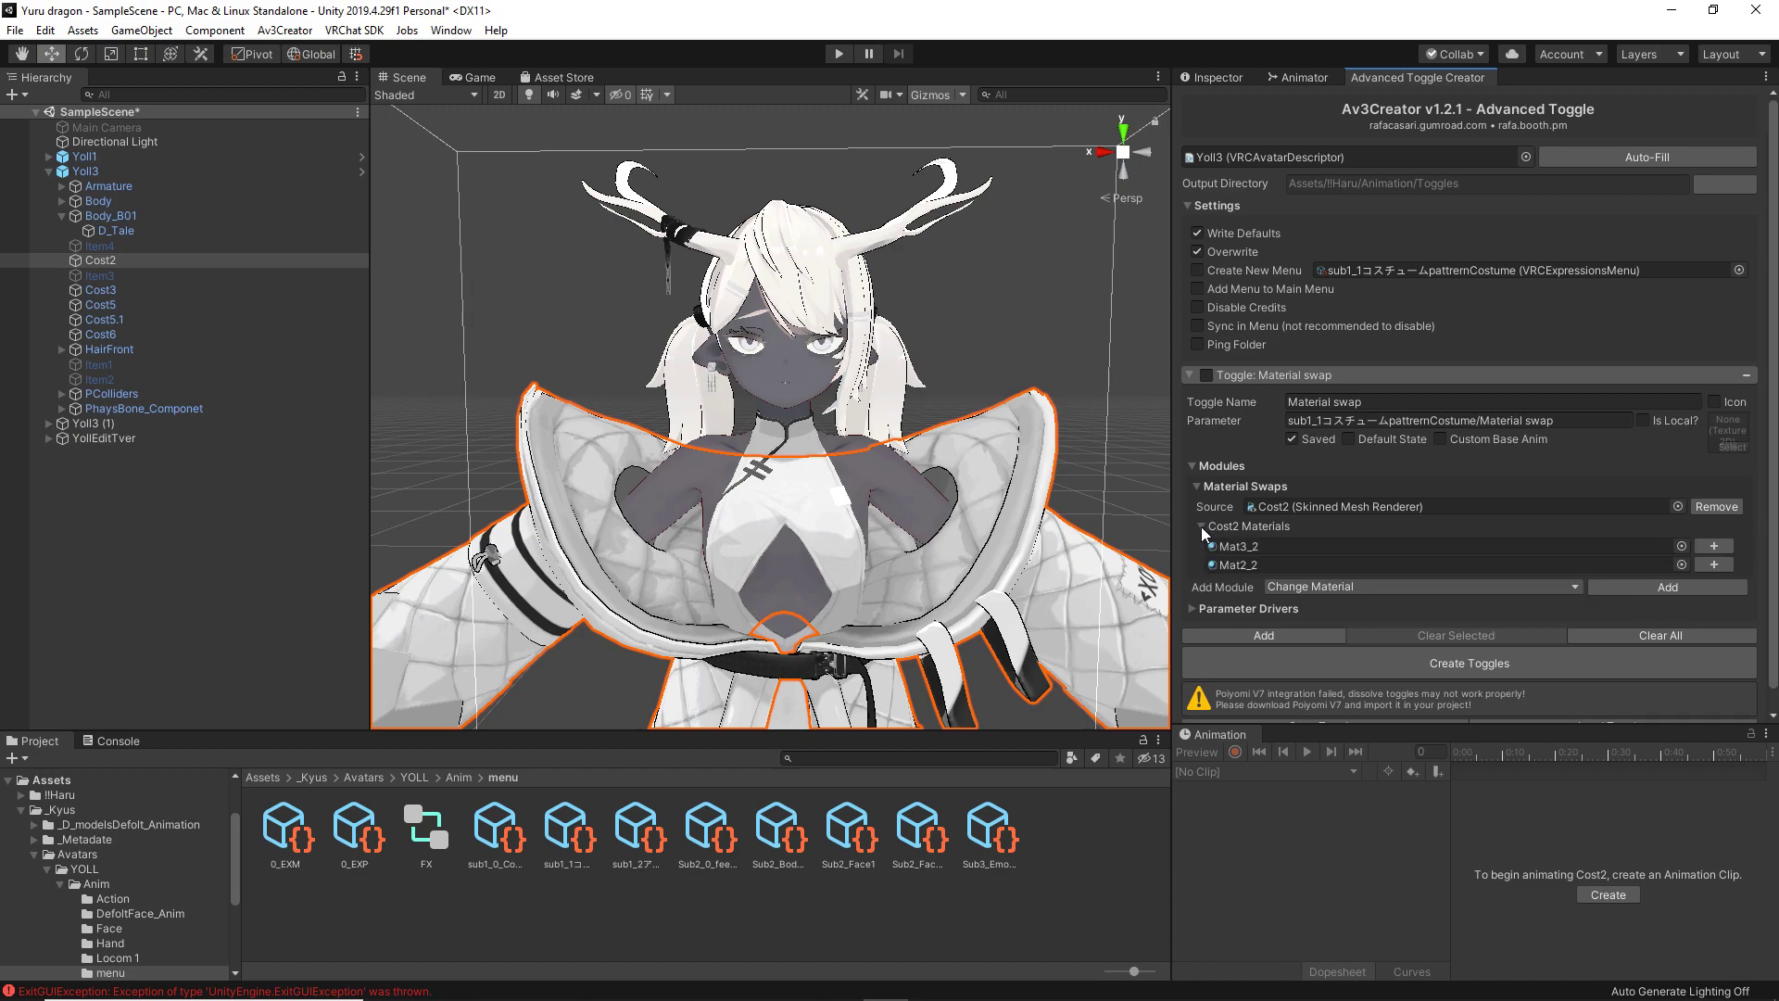
Inspect the materials assigned to Cost2's Skinned Mesh Renderer.
middle_click_drag(963, 661, 954, 519)
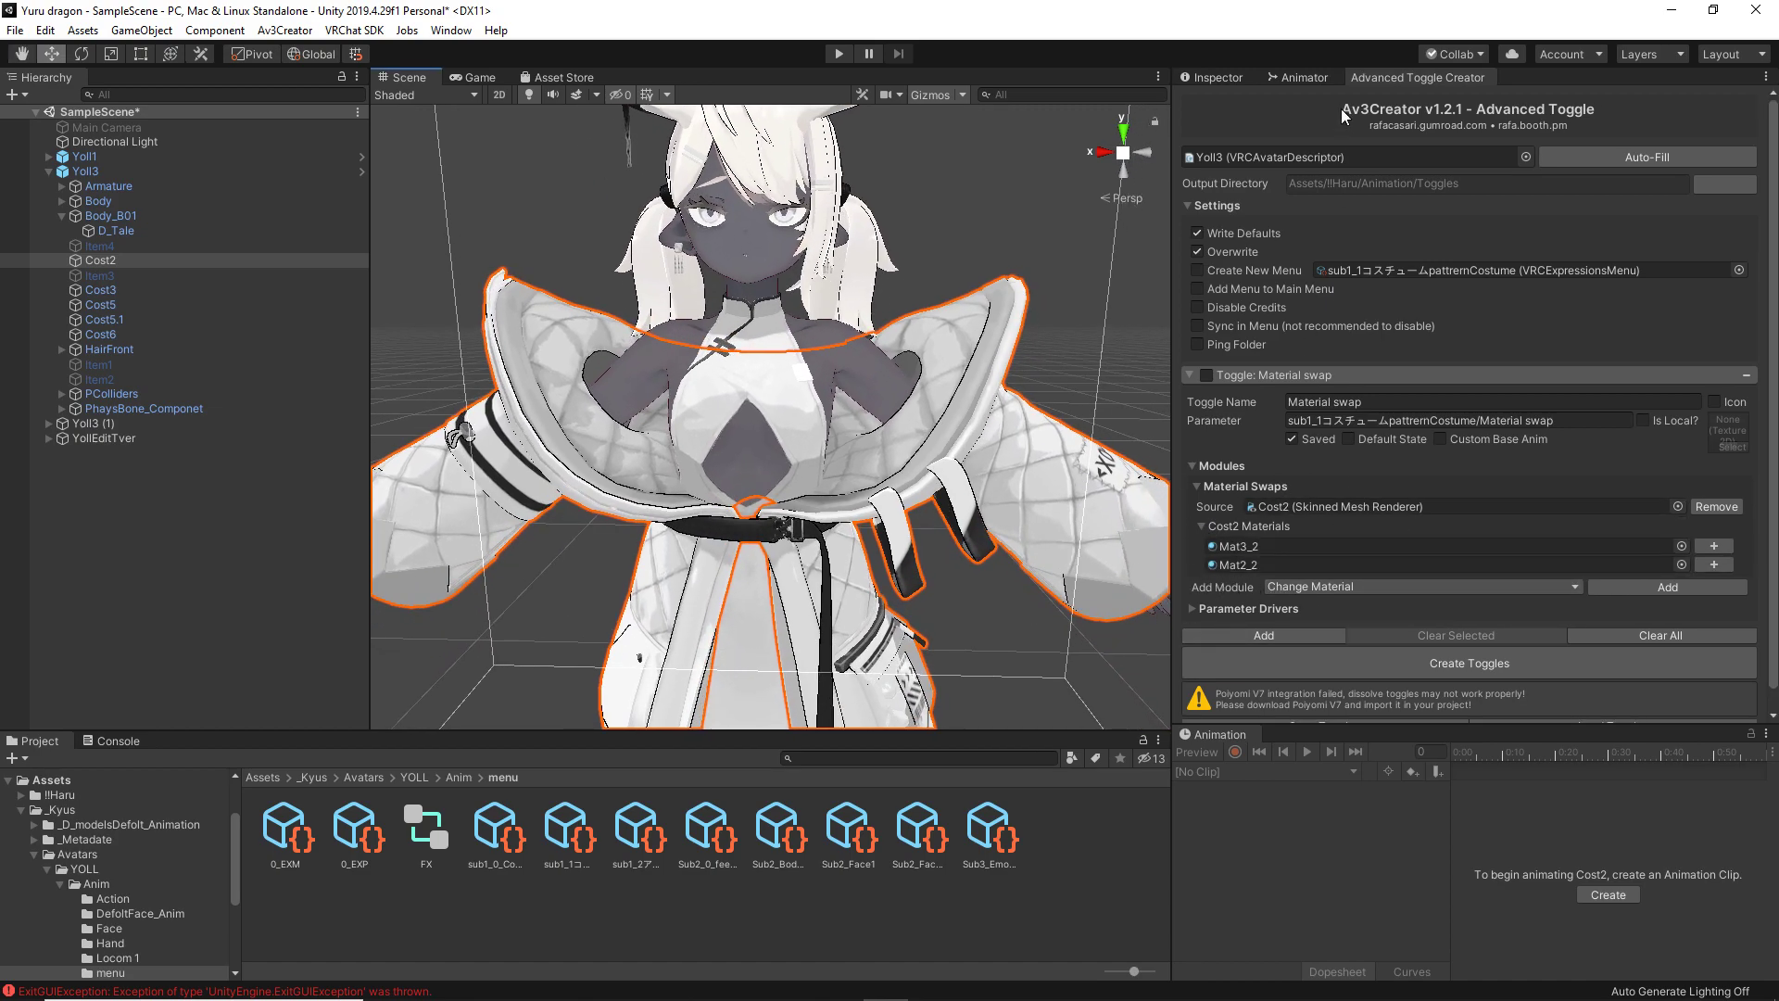
left_click(1010, 320)
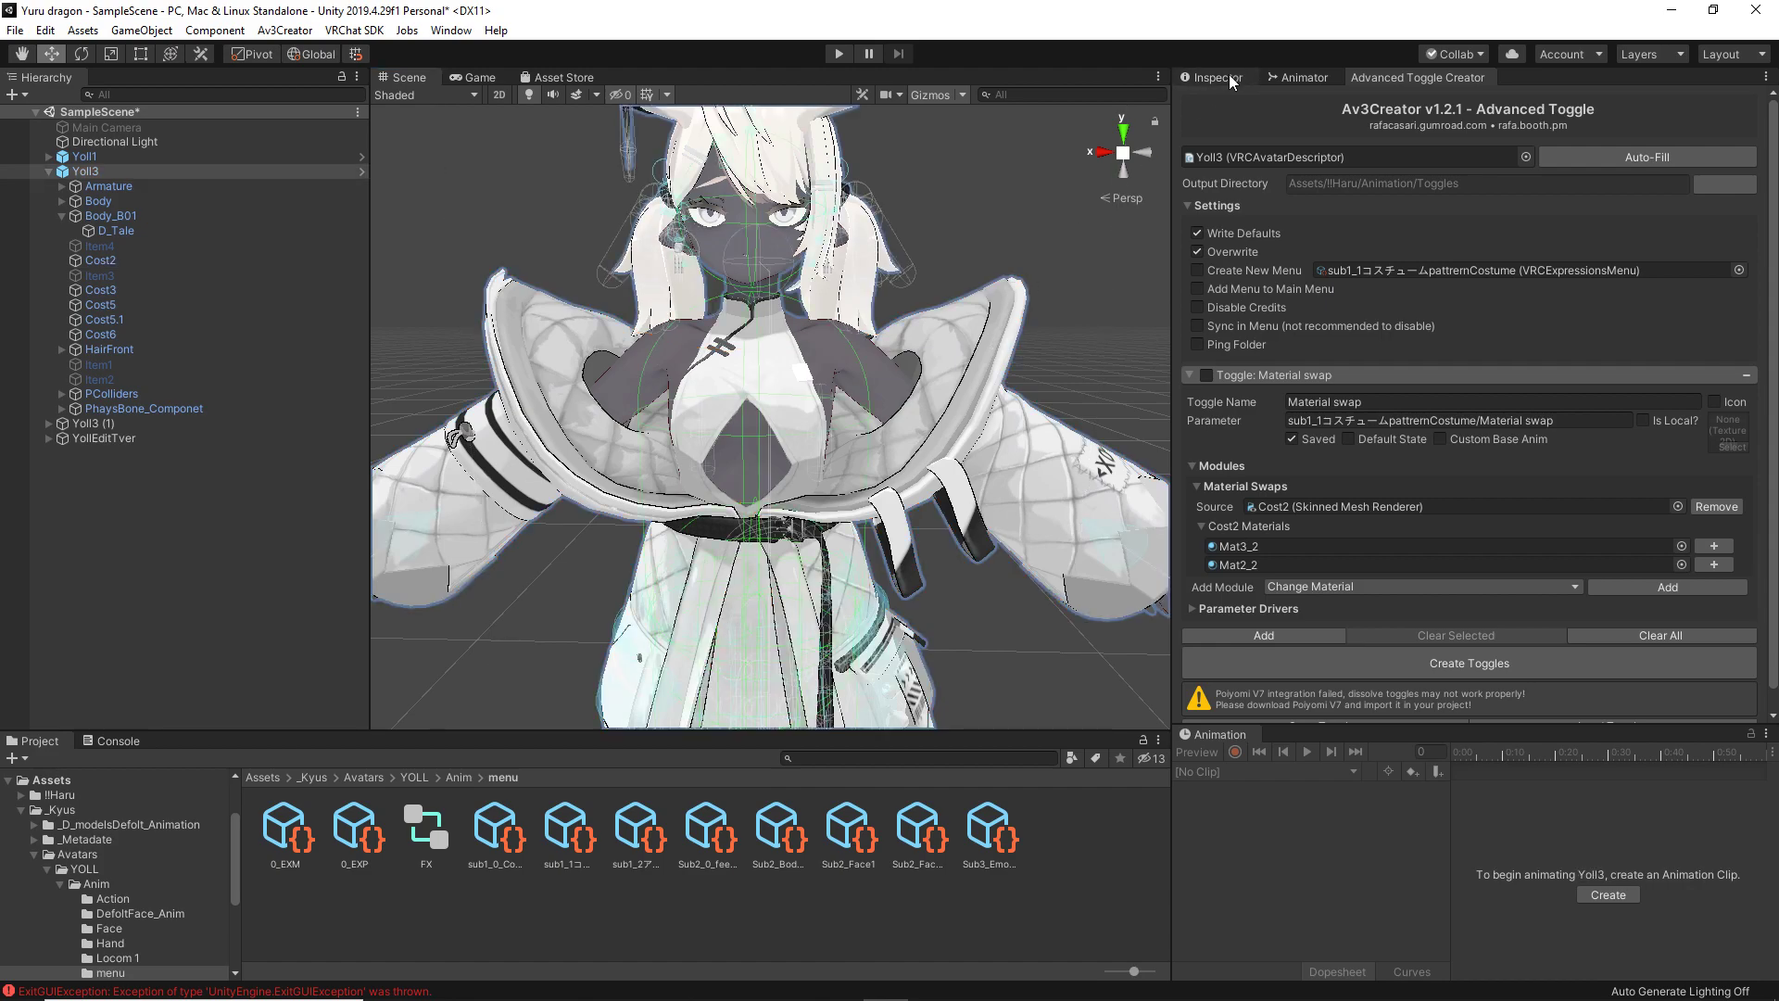
left_click(1225, 77)
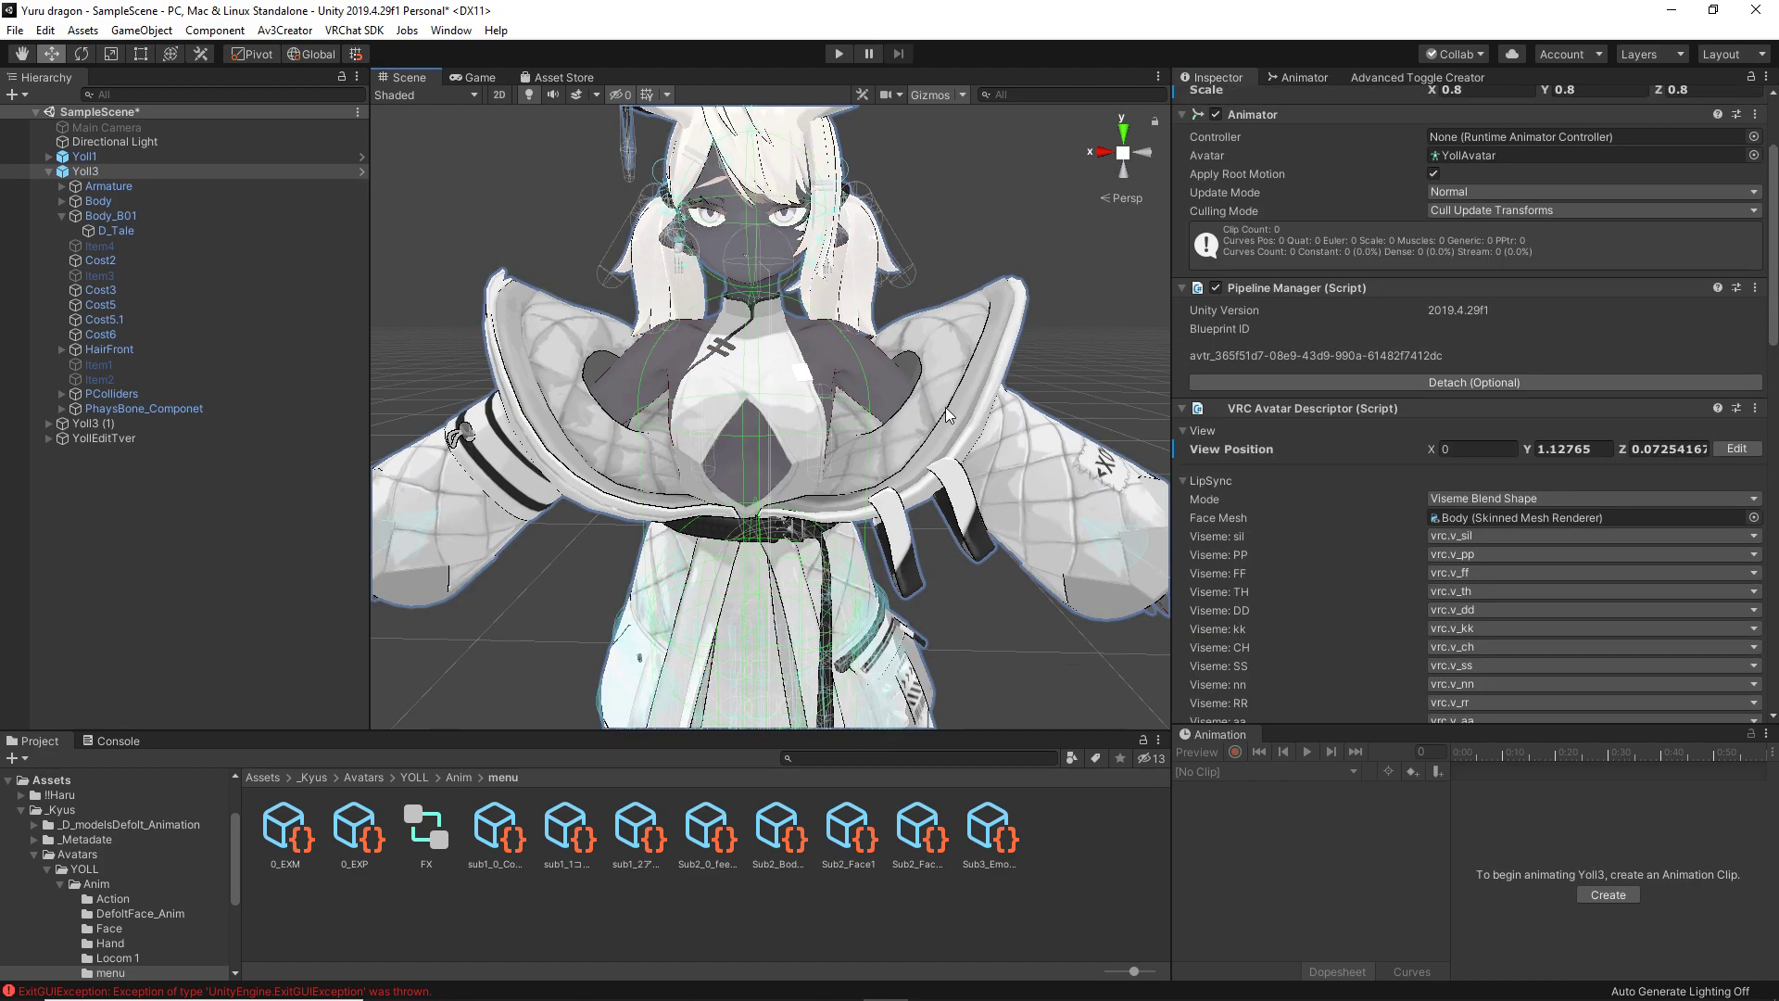
left_click(1020, 371)
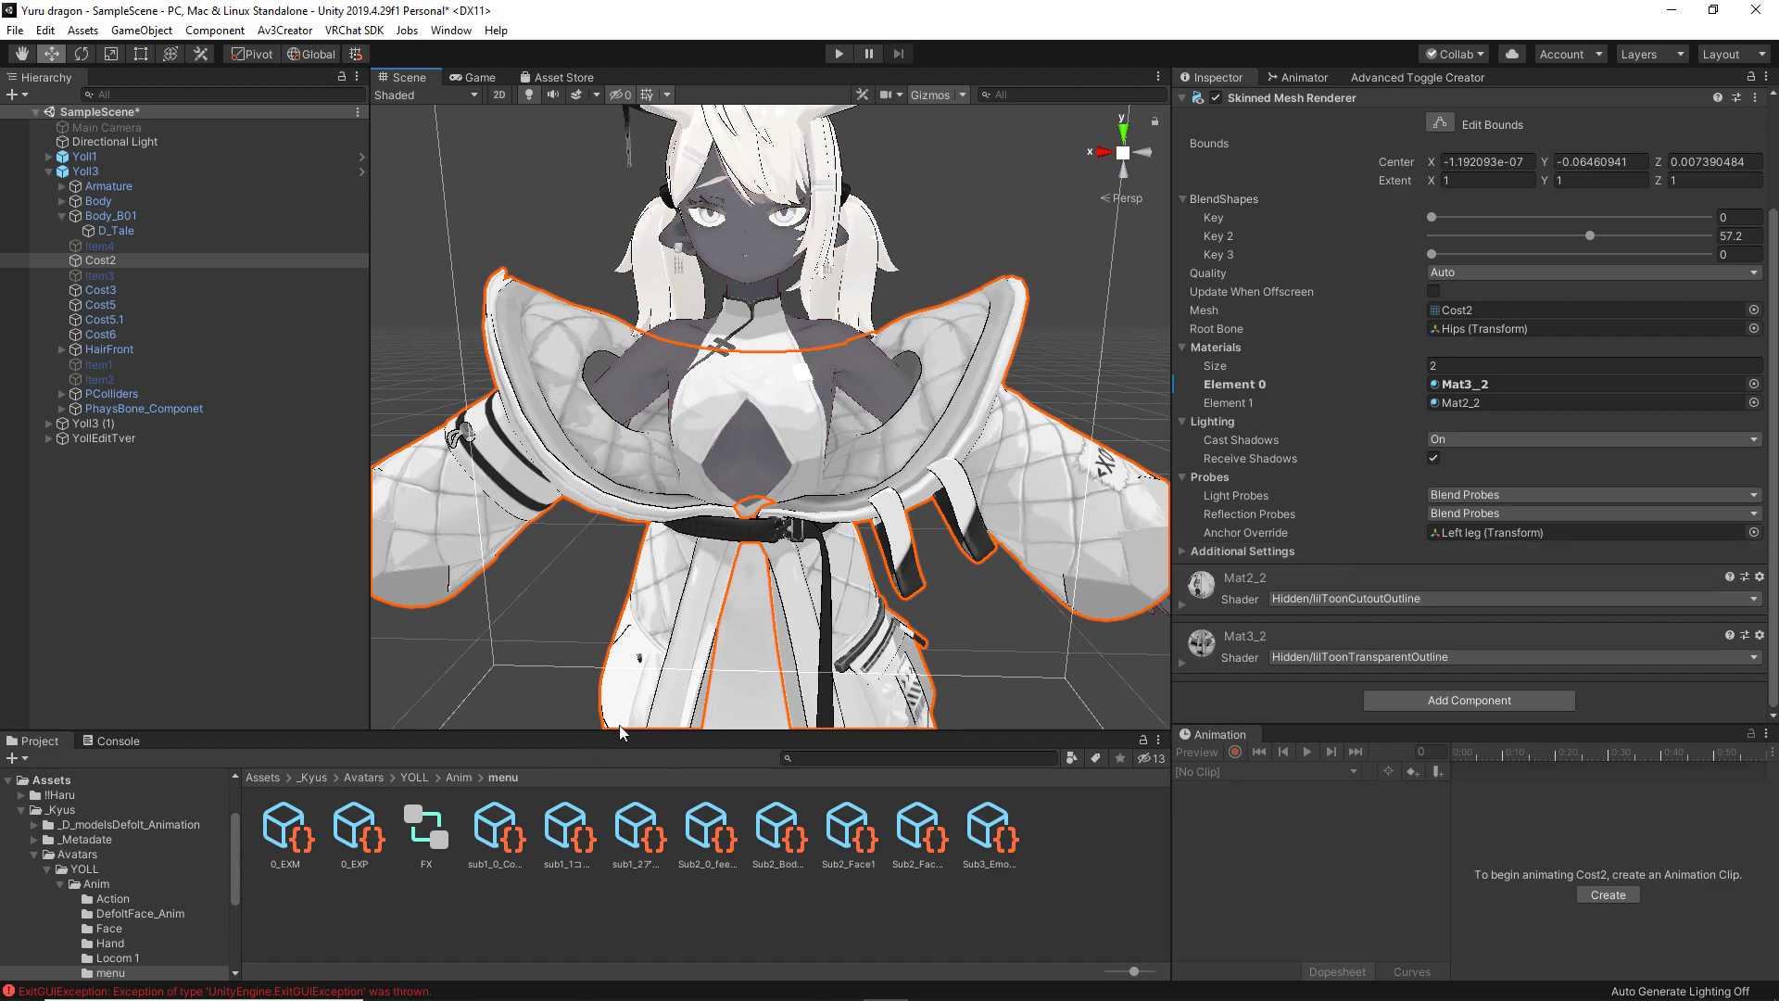
List all materials in the project and locate Mat3 as an alternative to Cost2's Mat3_2.
scroll(25, 823, "up", 3)
left_click(79, 806)
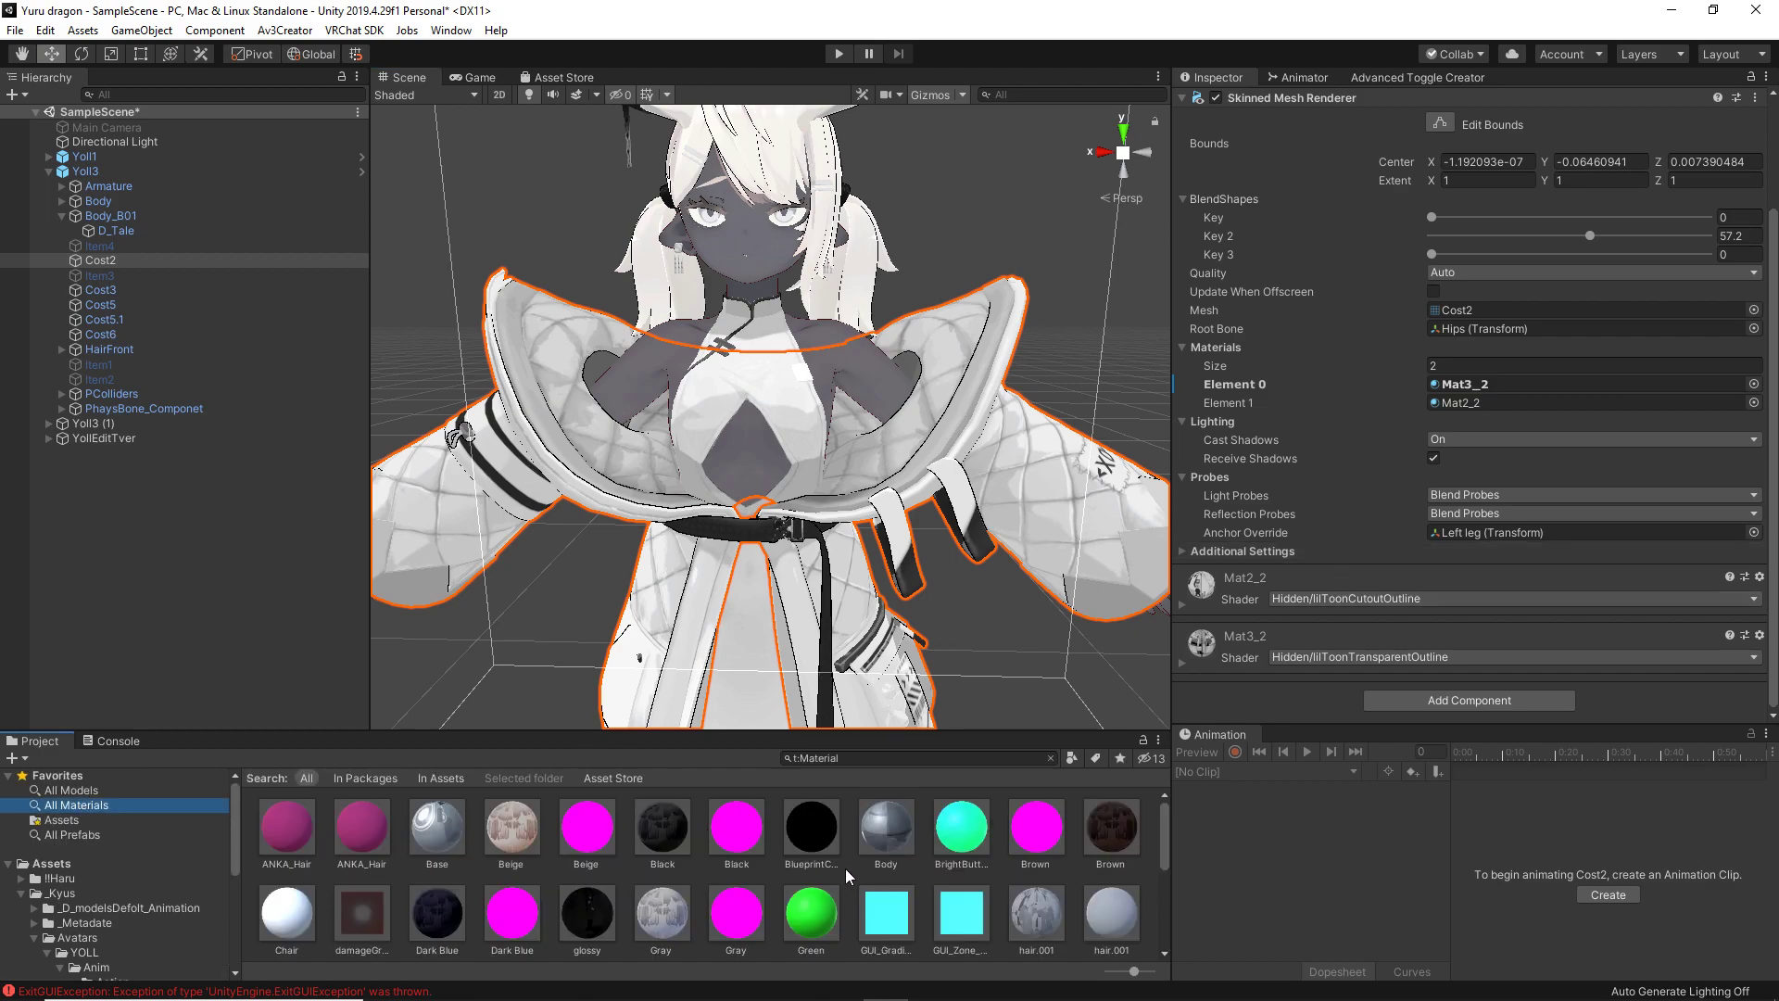
scroll(848, 876, "down", 3)
left_click_drag(820, 892, 1088, 826)
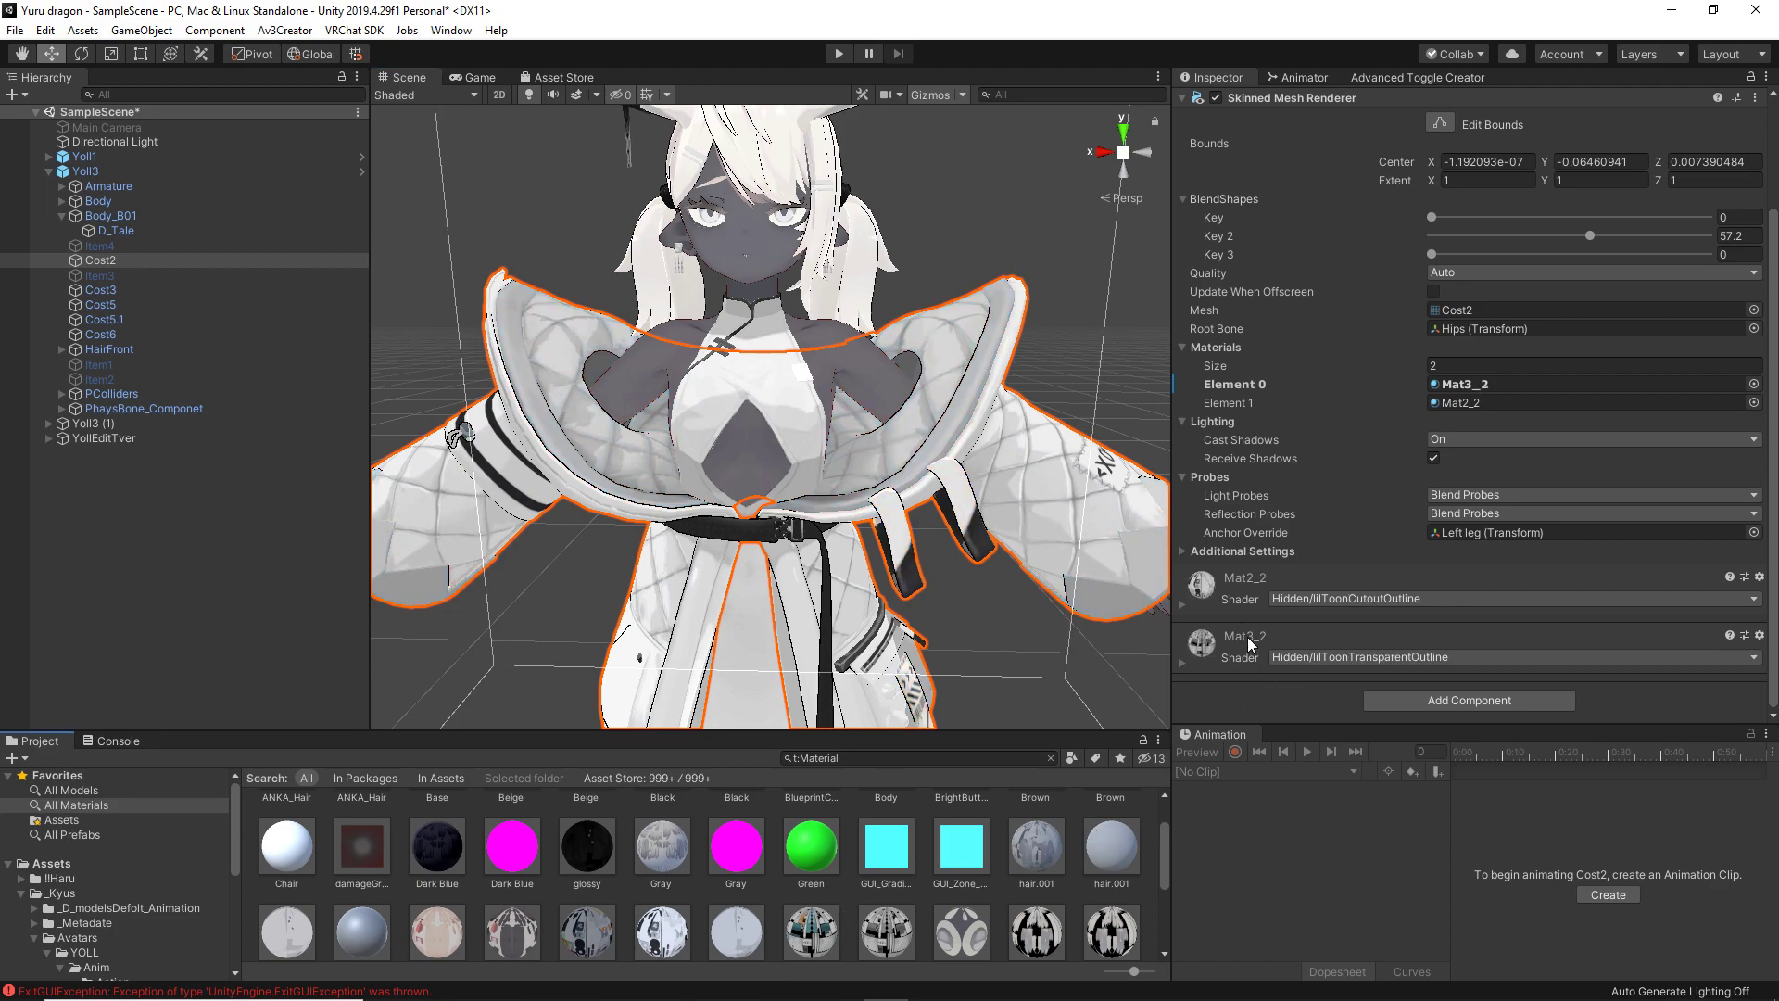
scroll(927, 834, "down", 1)
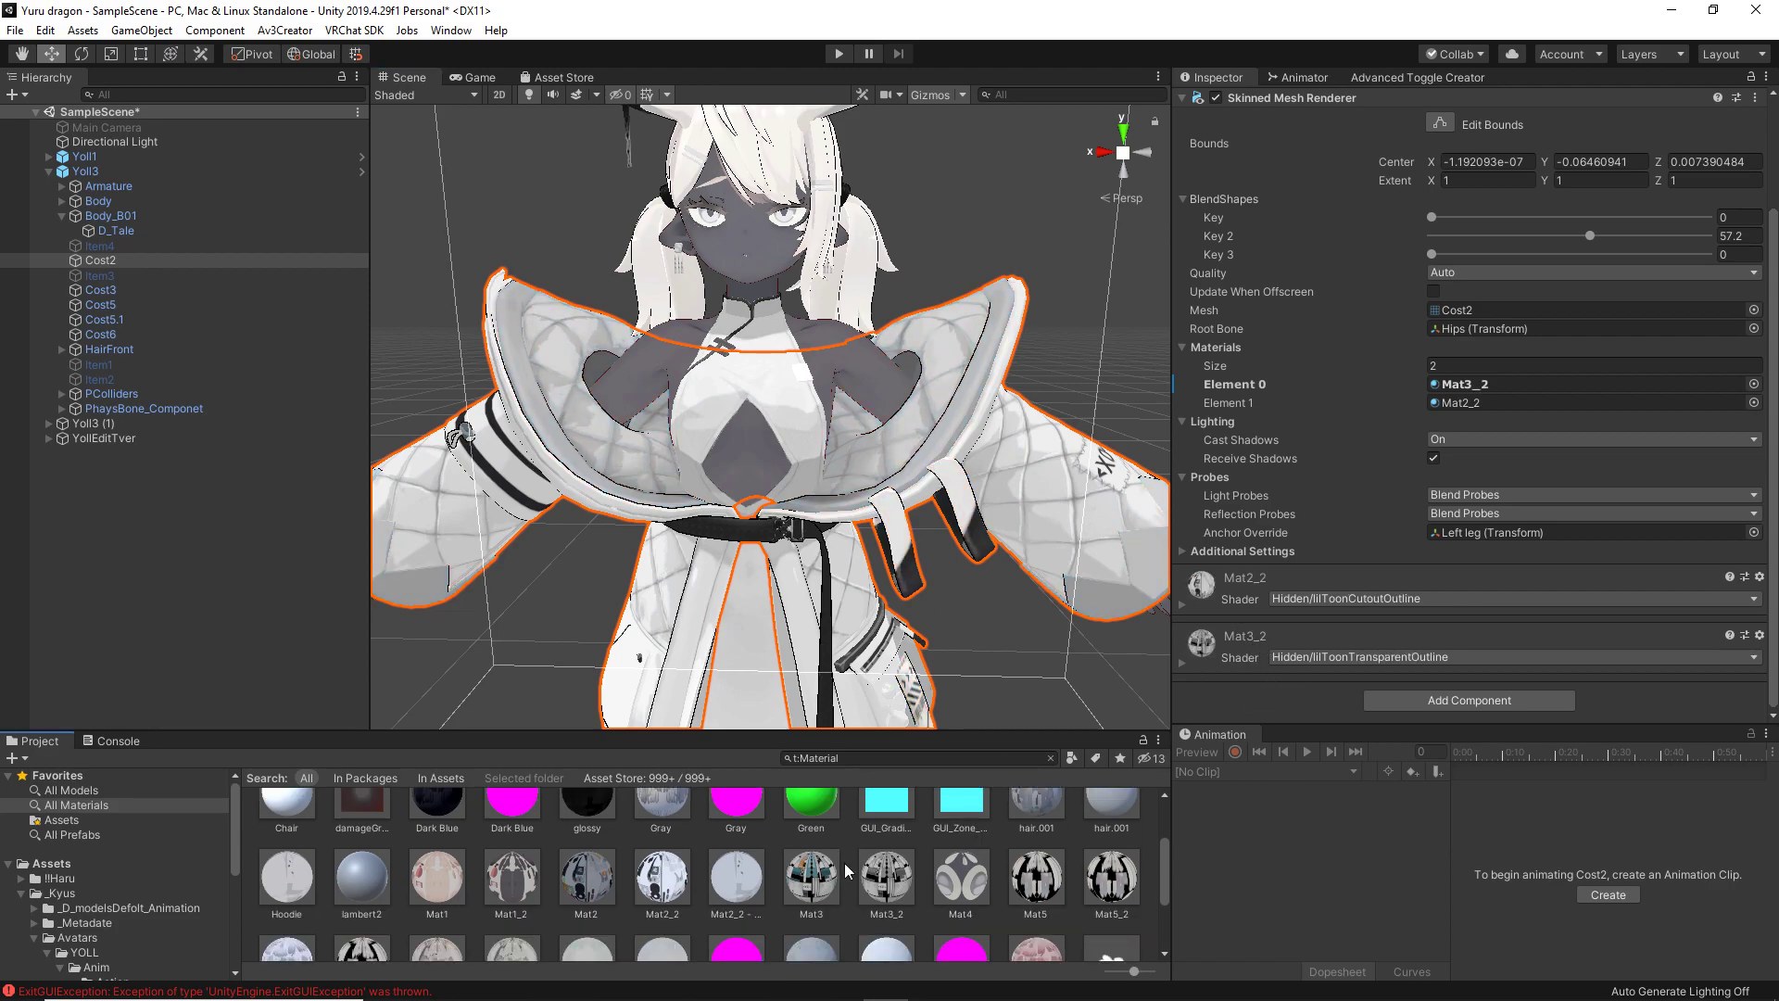
Try Mat3 on the Cost2 coat in the scene and undo the assignment.
left_click_drag(811, 895, 922, 417)
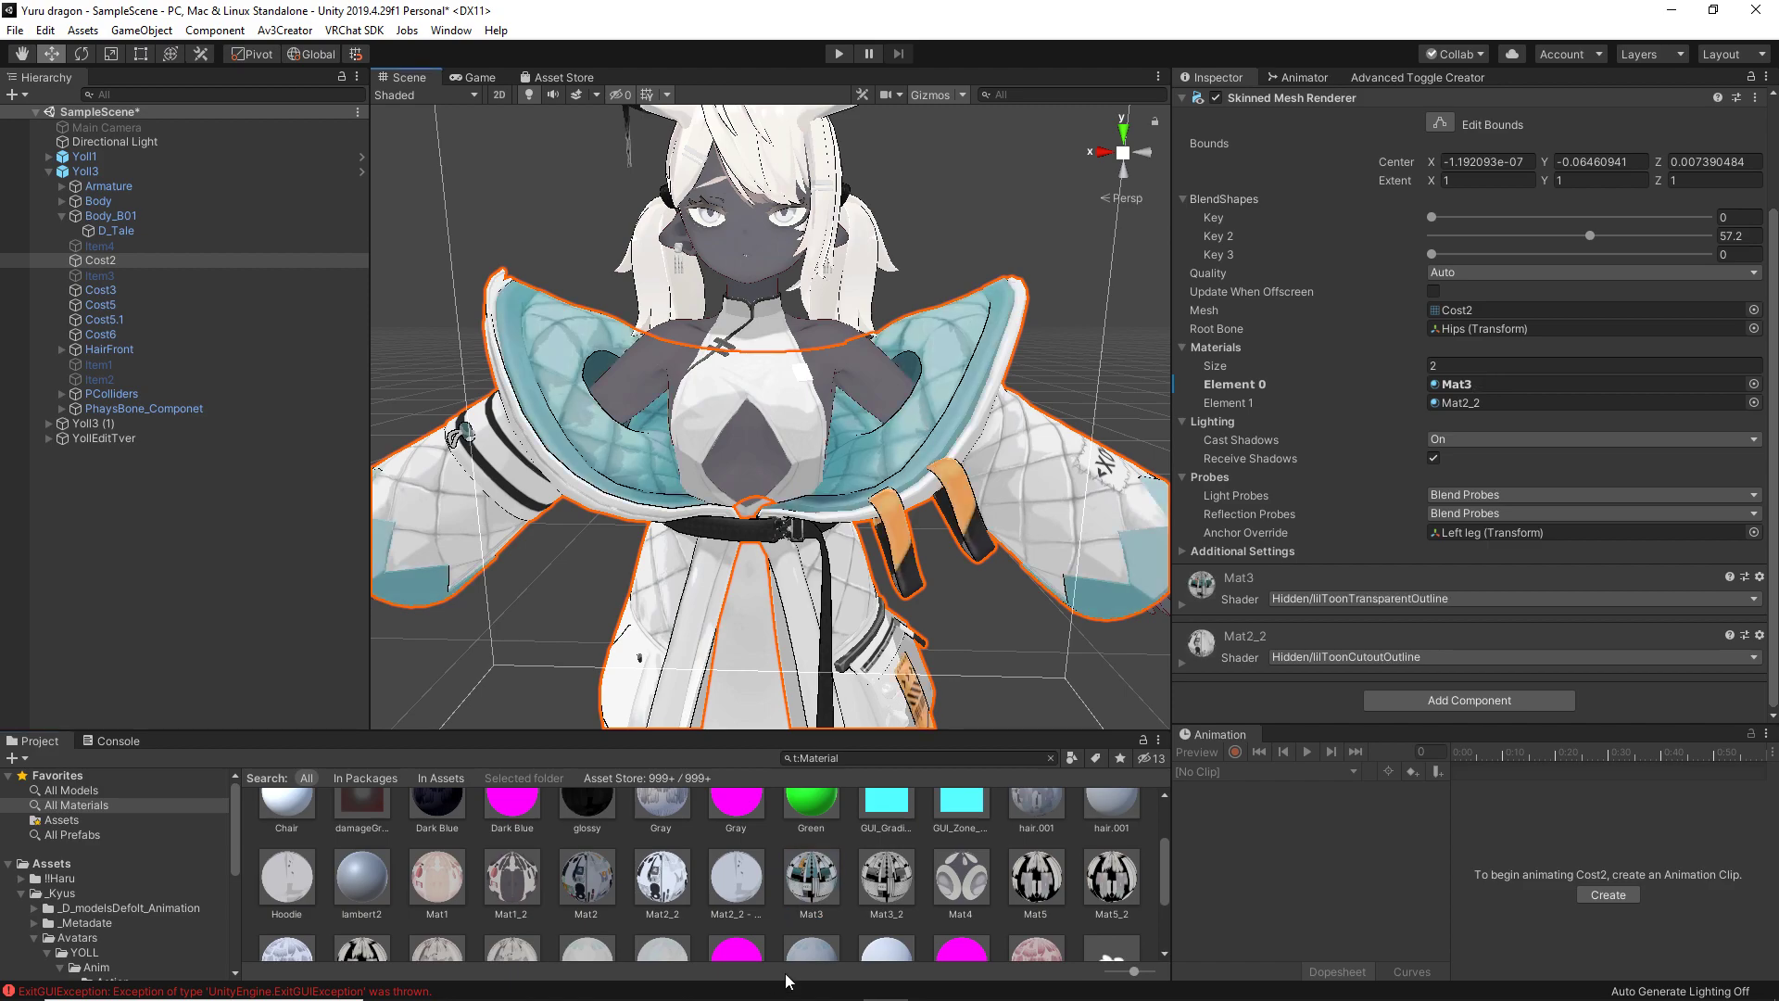
key("ctrl+z")
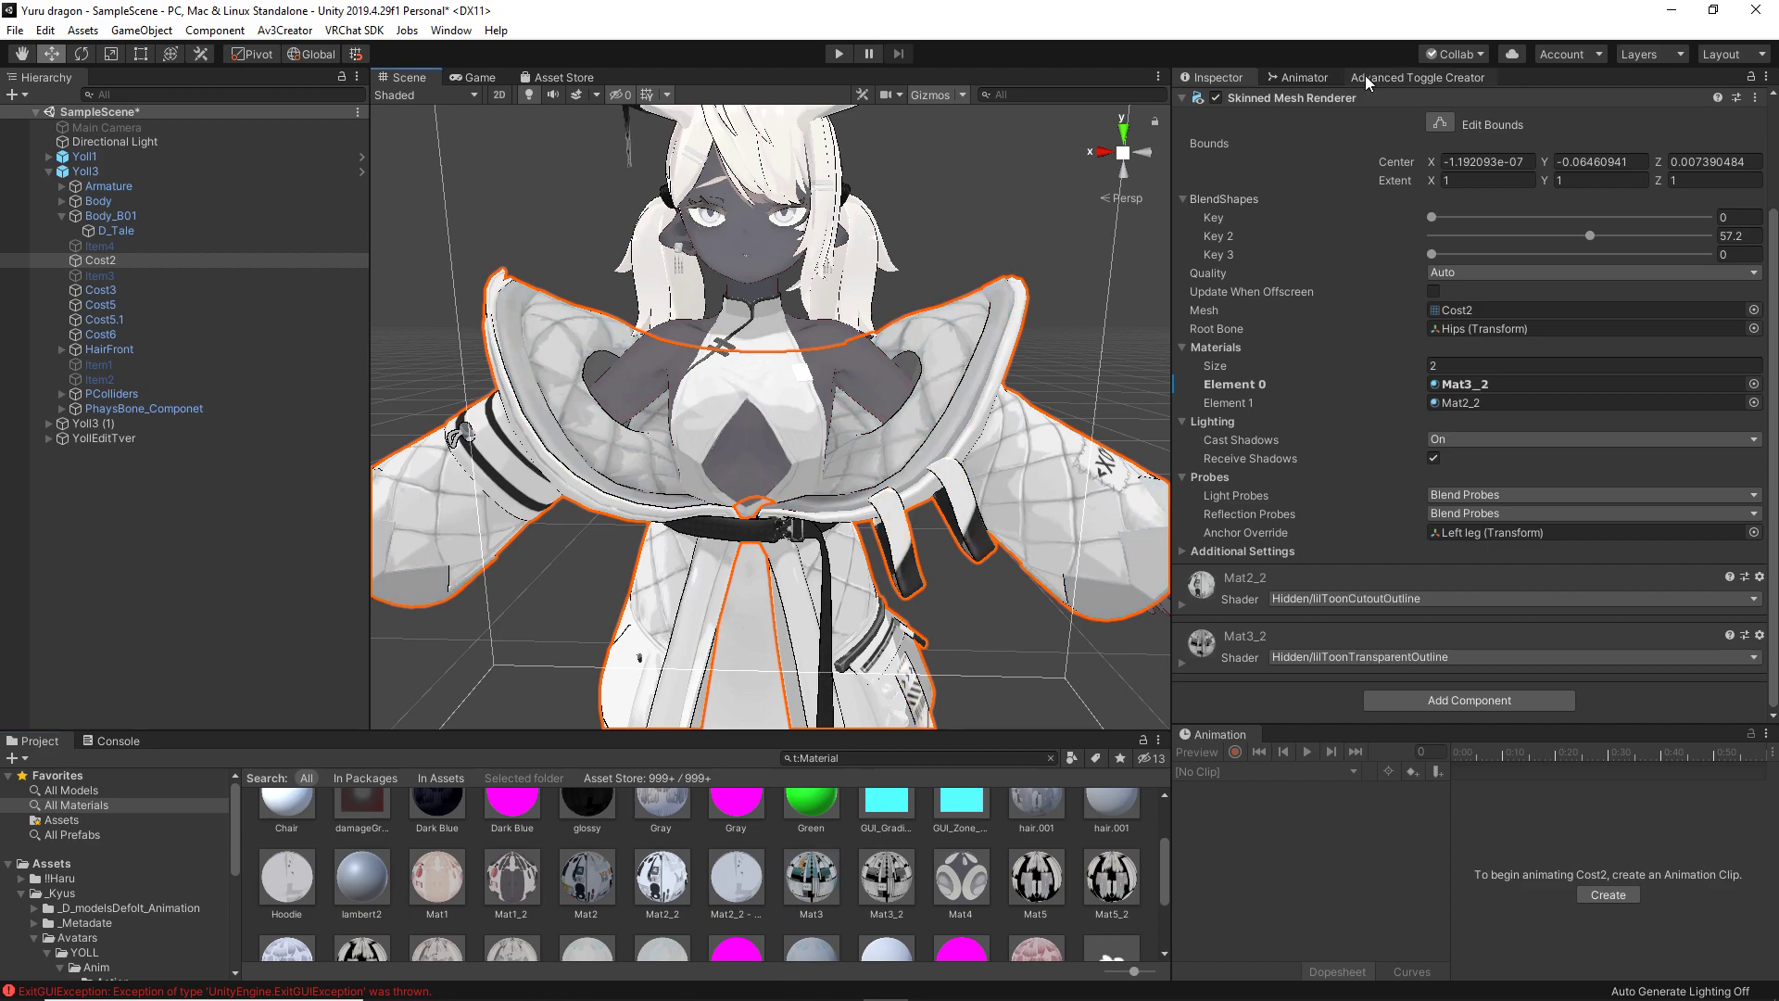
Configure the Material swap toggle to replace Cost2's Mat3_2 with Mat3, and create the toggles.
left_click(1365, 77)
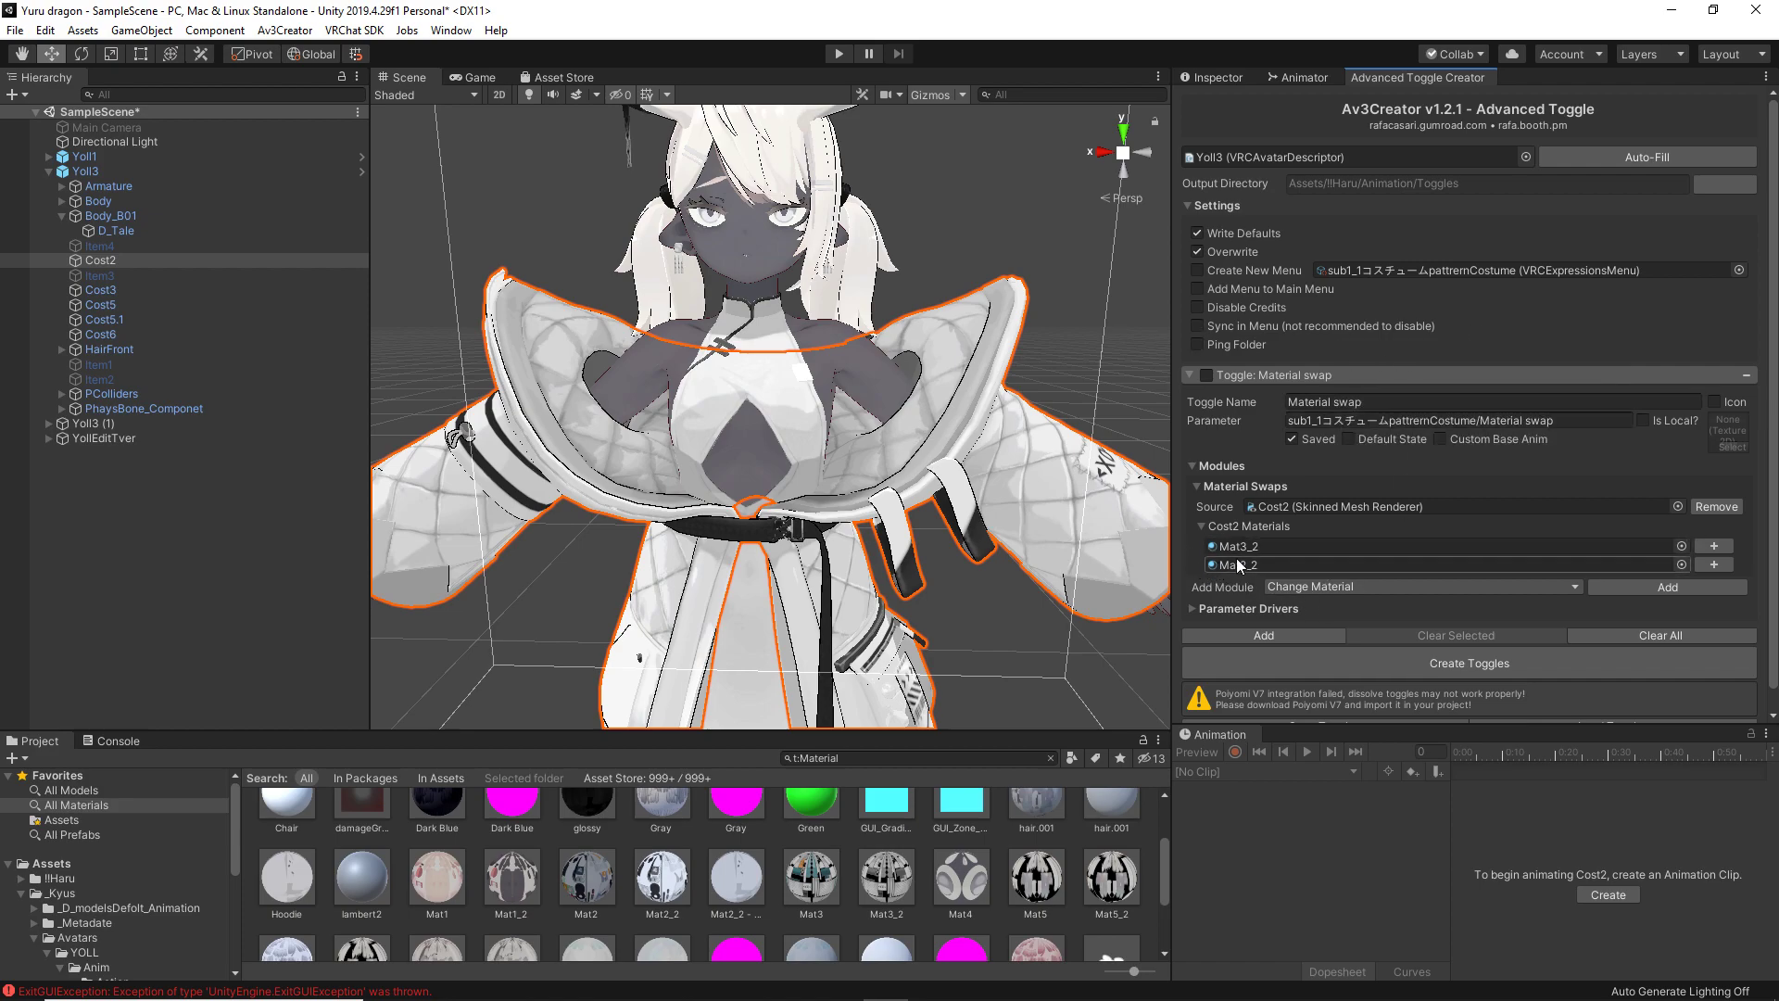
left_click(1722, 548)
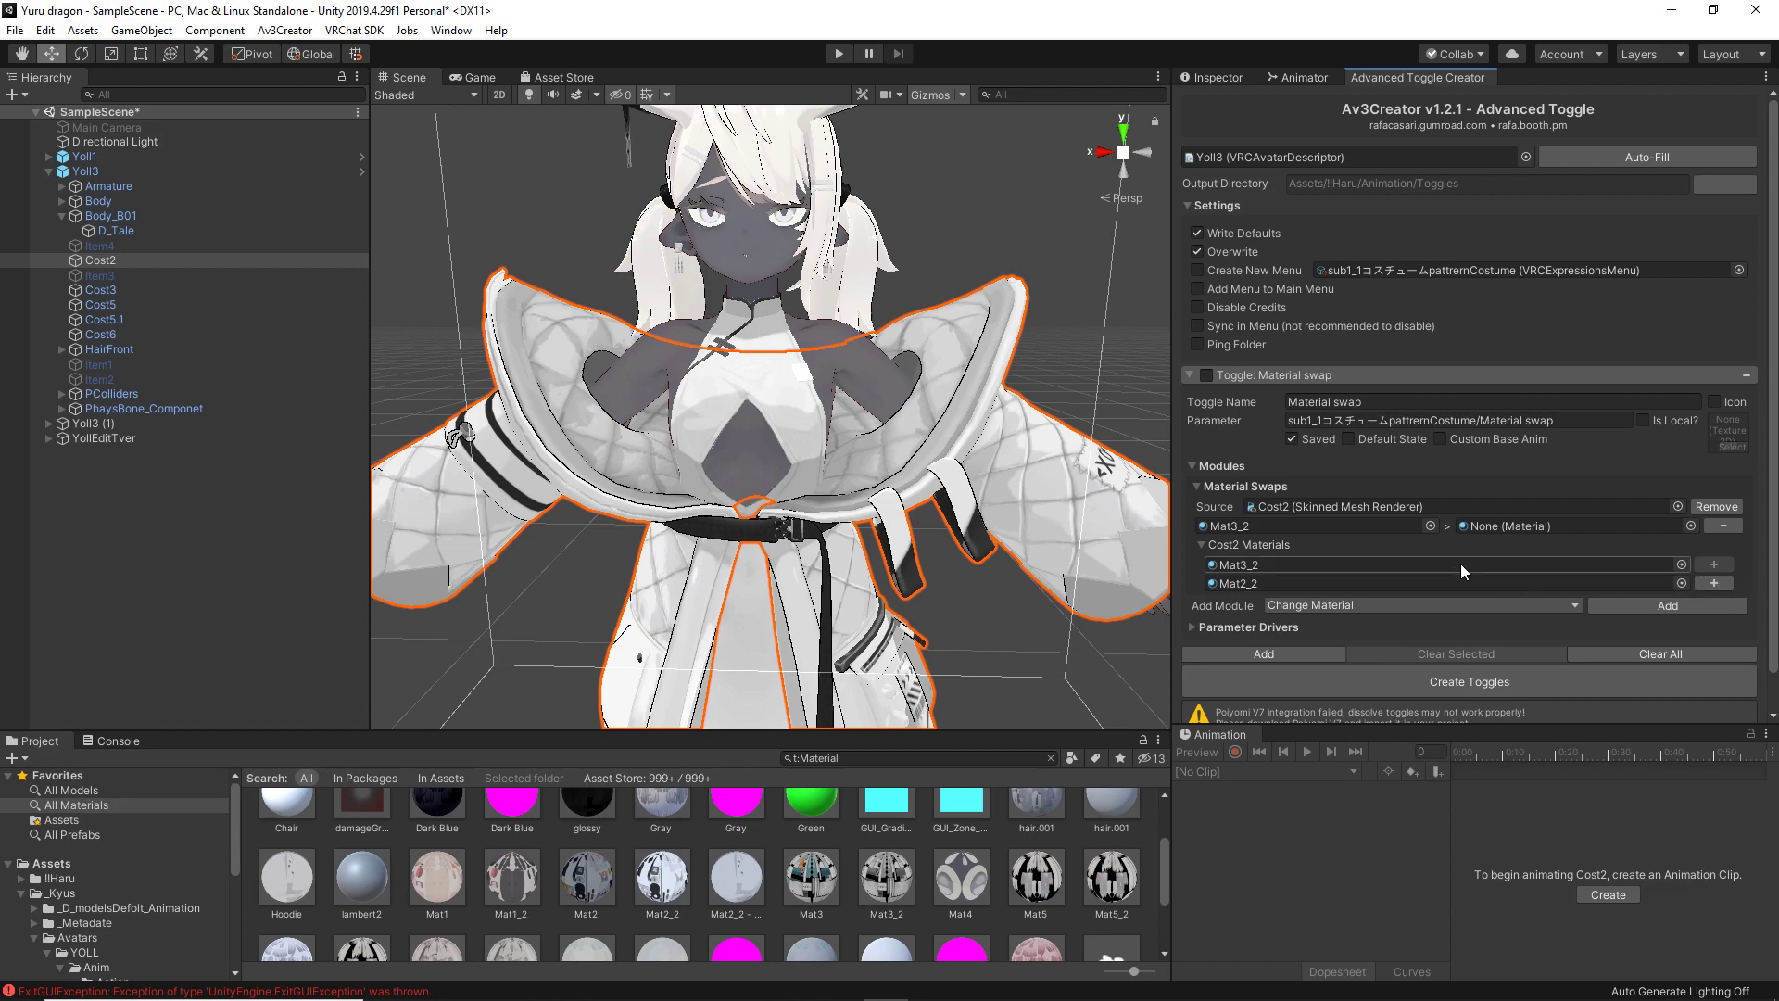
left_click(1203, 545)
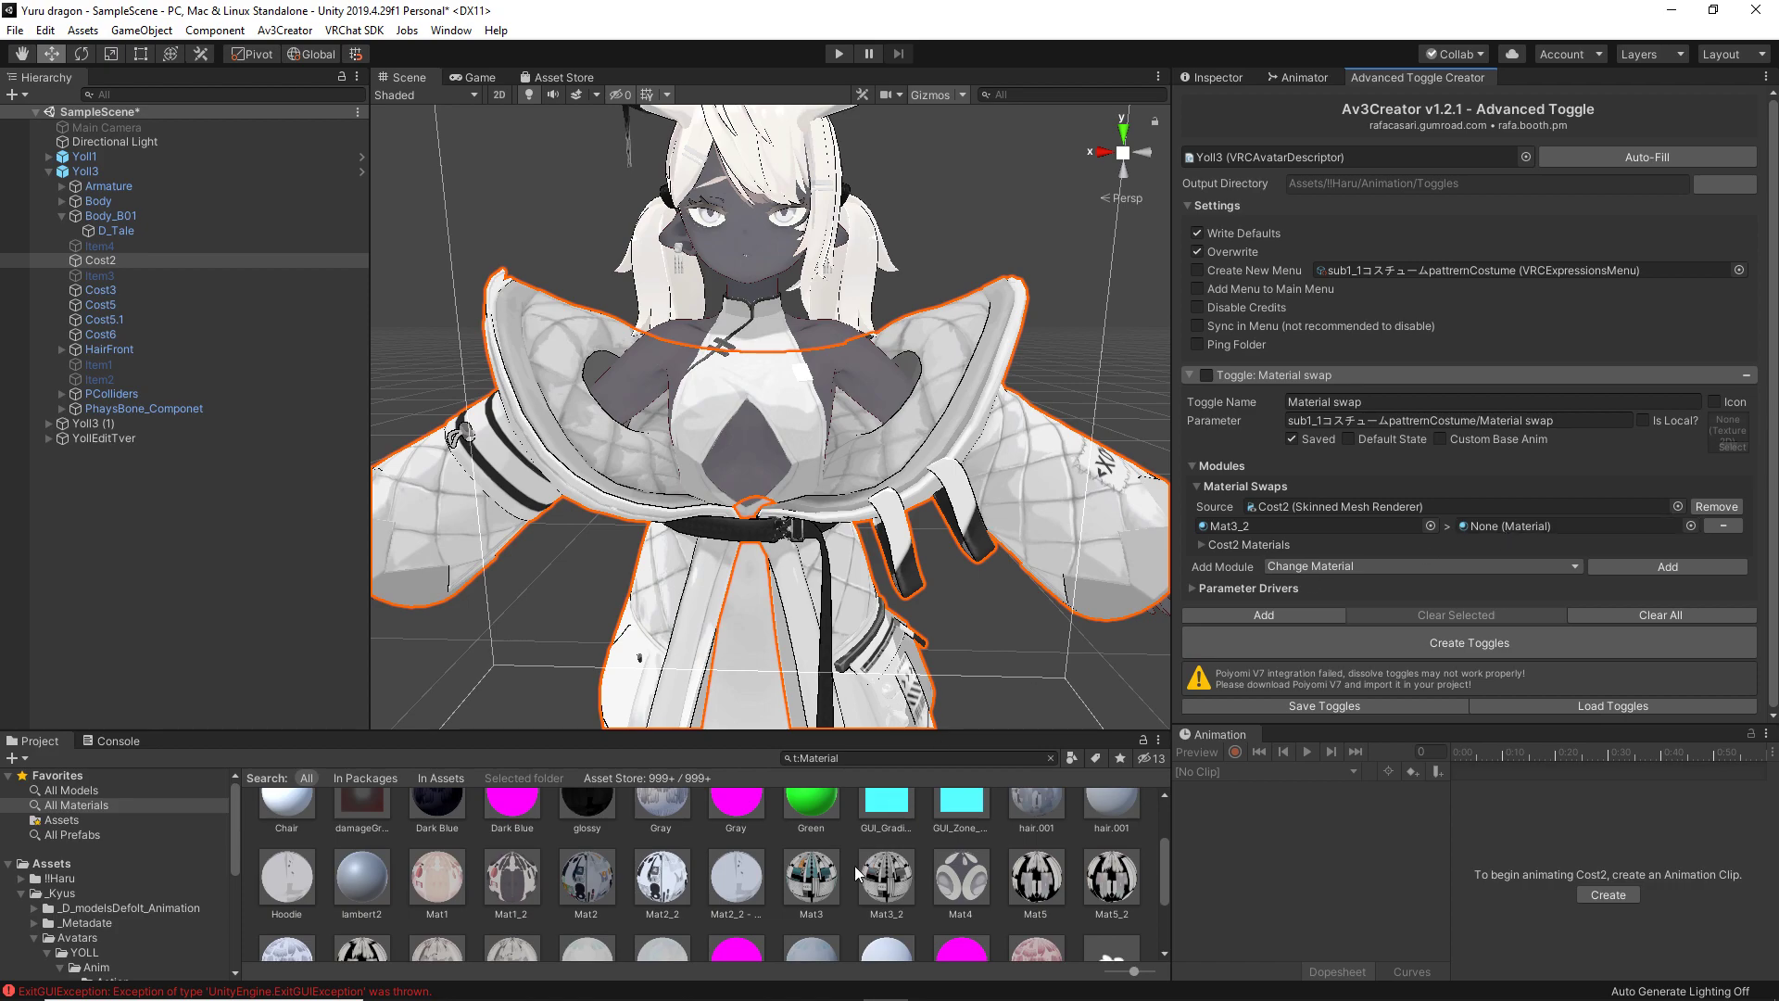
left_click(812, 881)
left_click_drag(827, 892, 1494, 521)
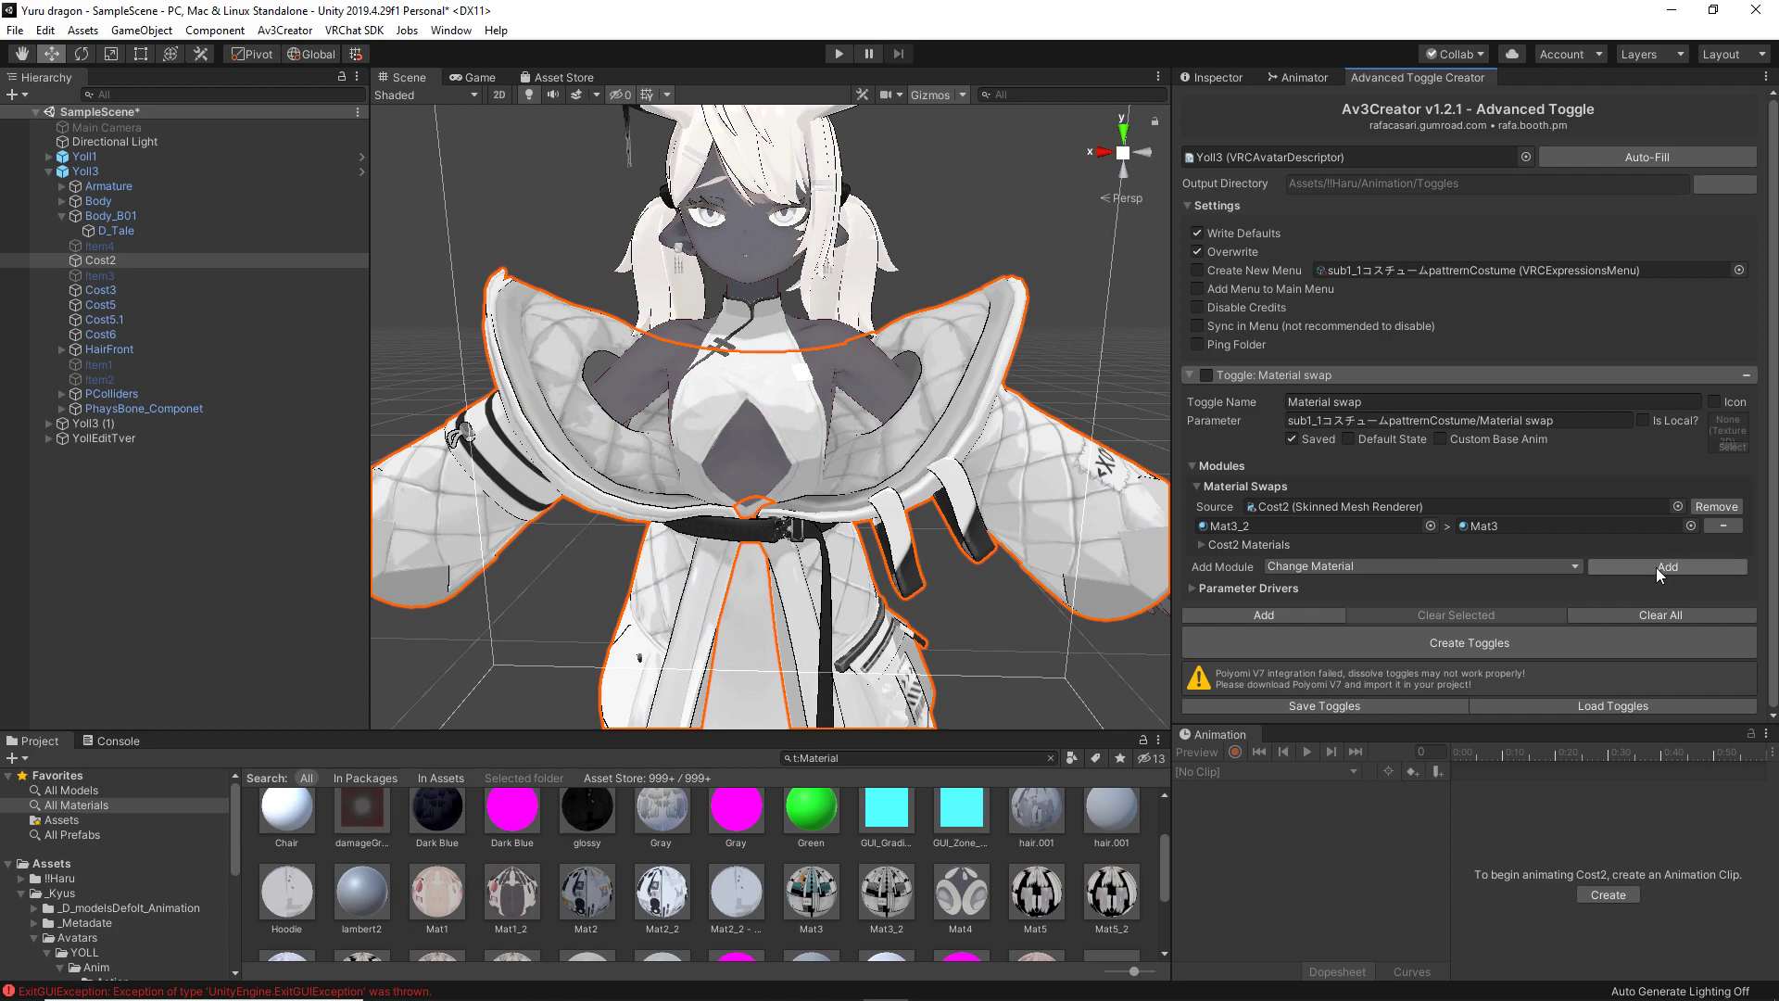
left_click(1363, 652)
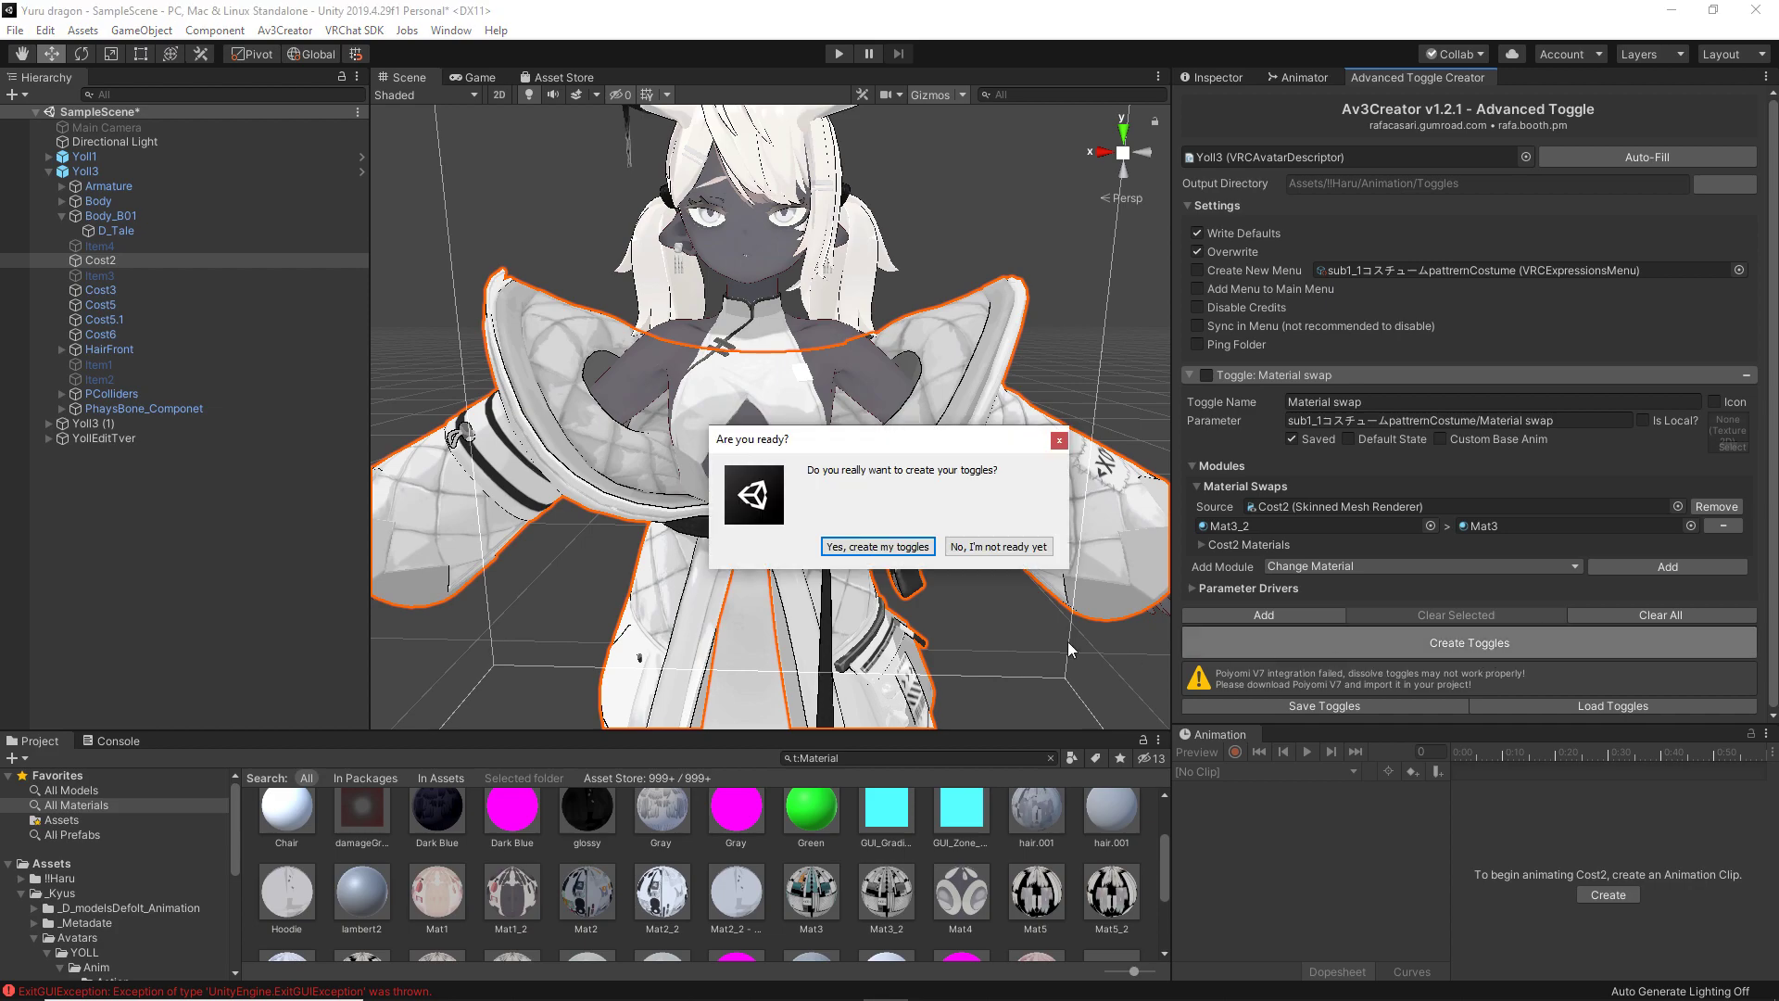
left_click(920, 546)
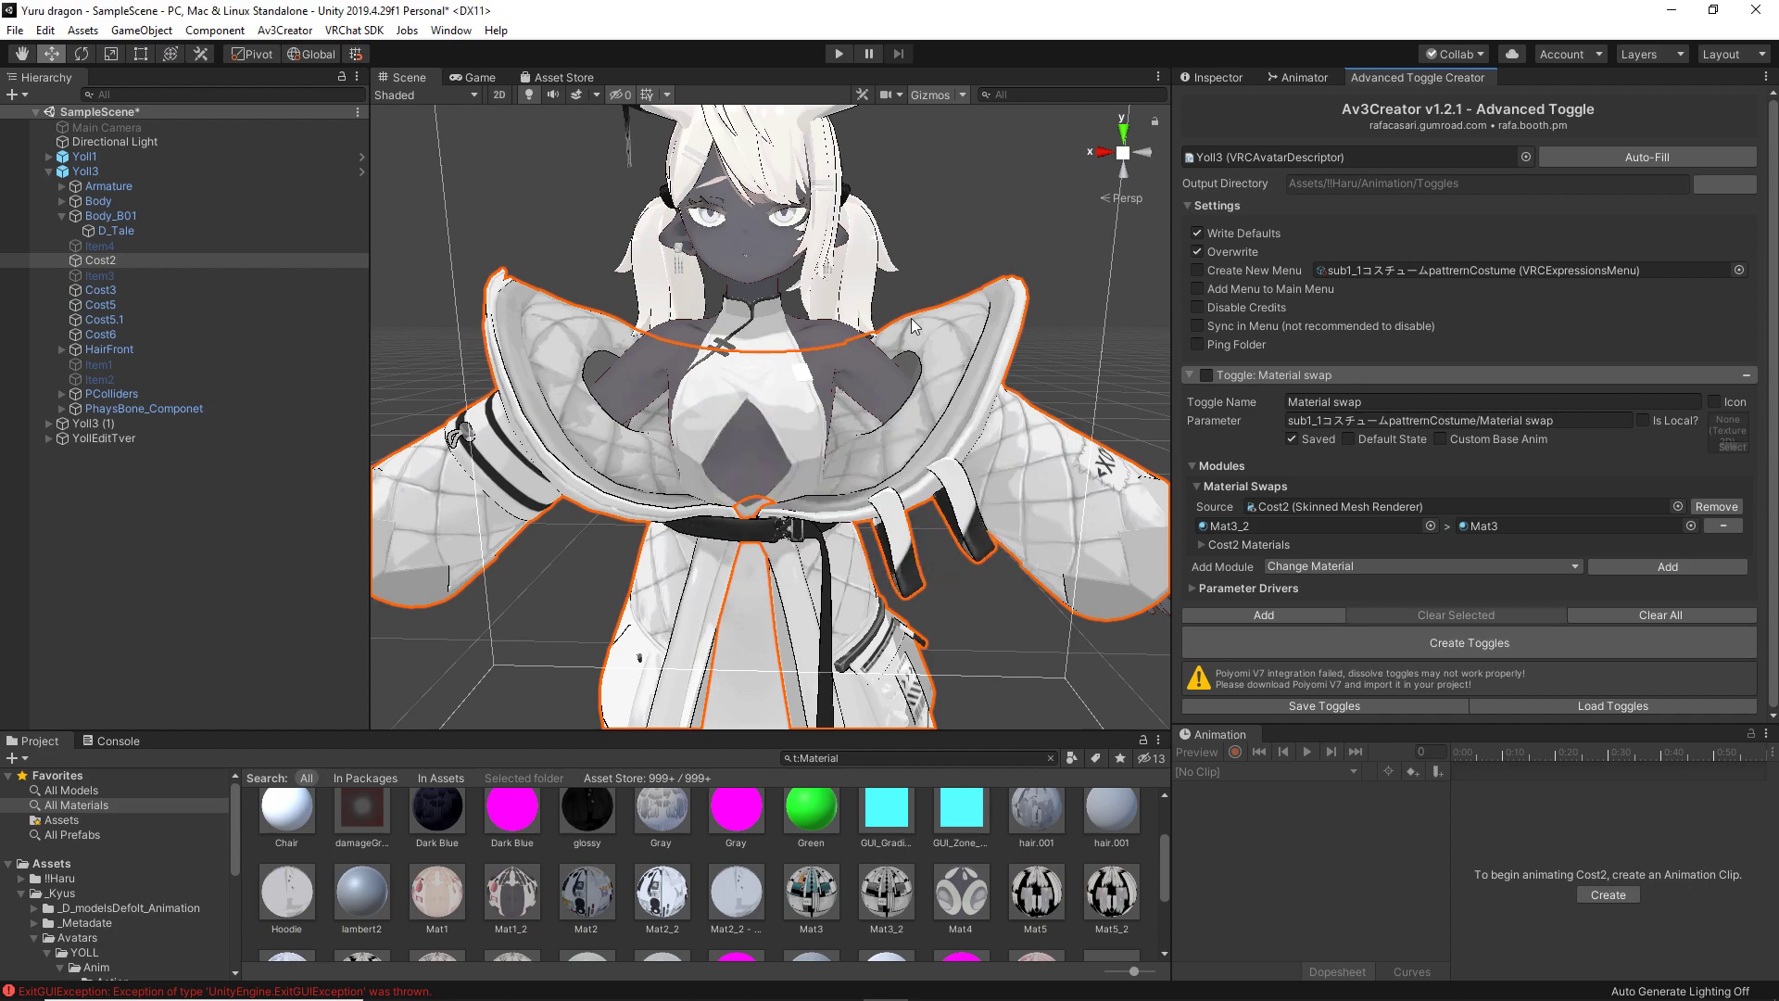
Check the Material swap control in the PatternCostume submenu, reached through costume Setting in Yoll3's 0_EXM menu, and return to the Advanced Toggle Creator.
left_click(1215, 81)
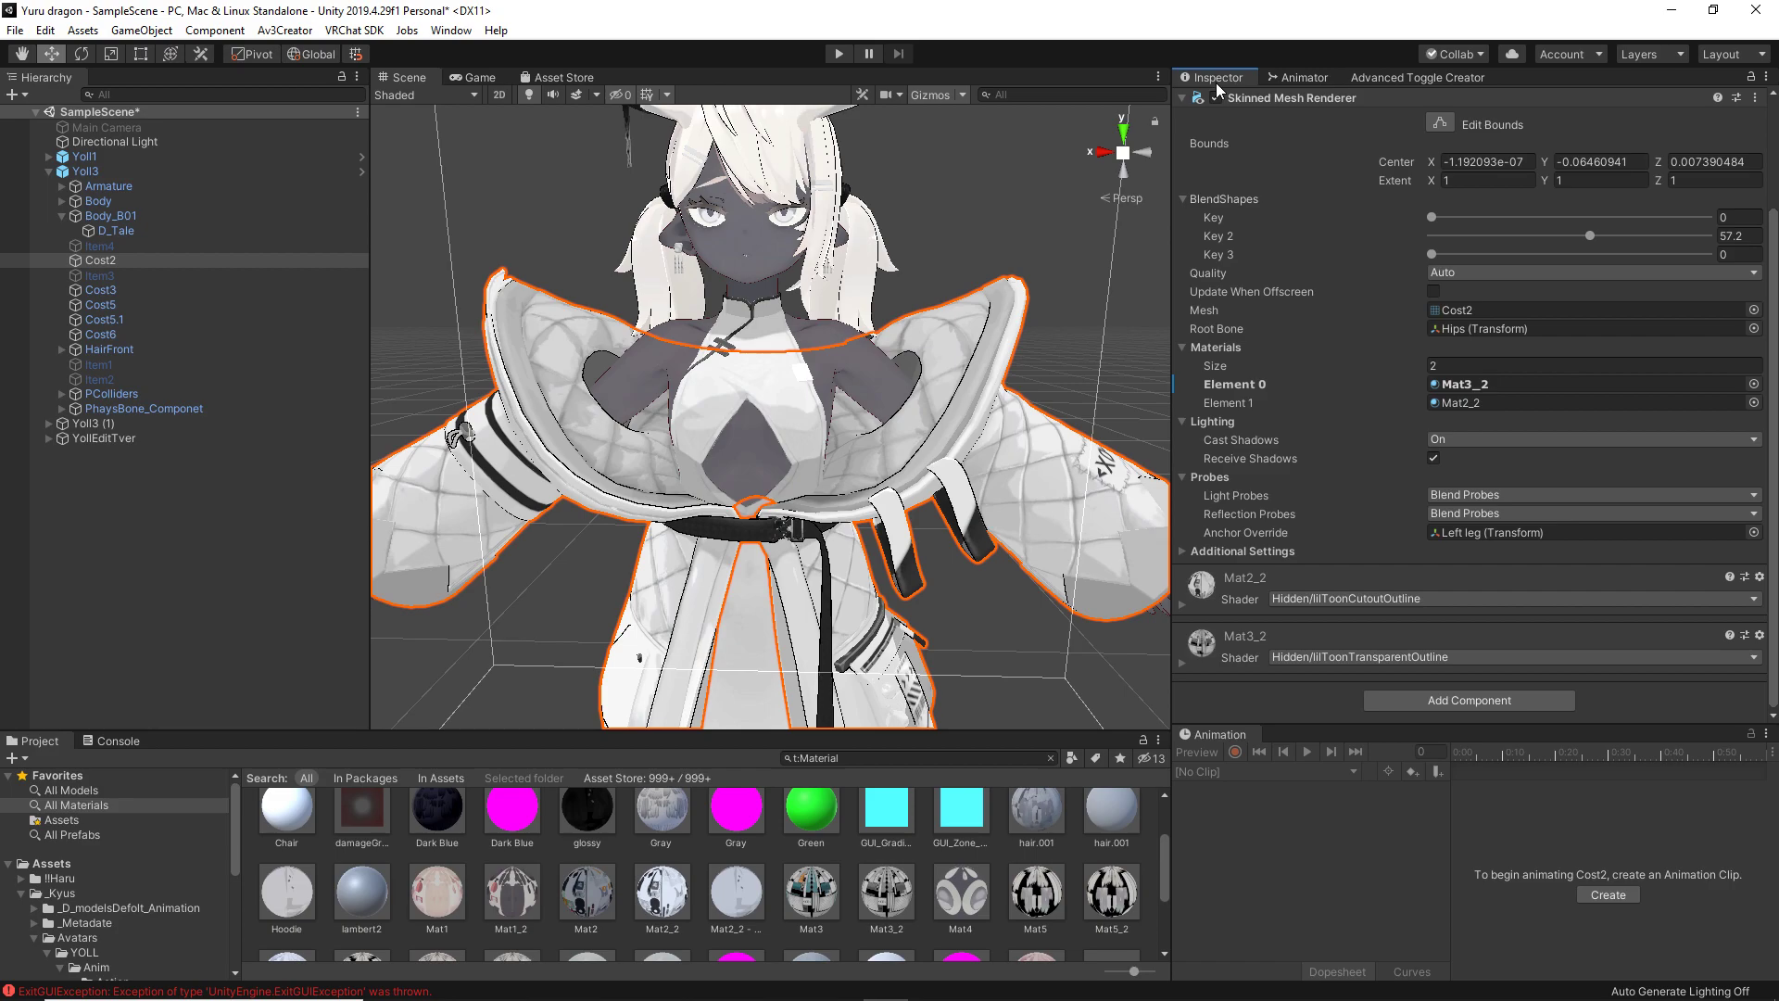
left_click(85, 172)
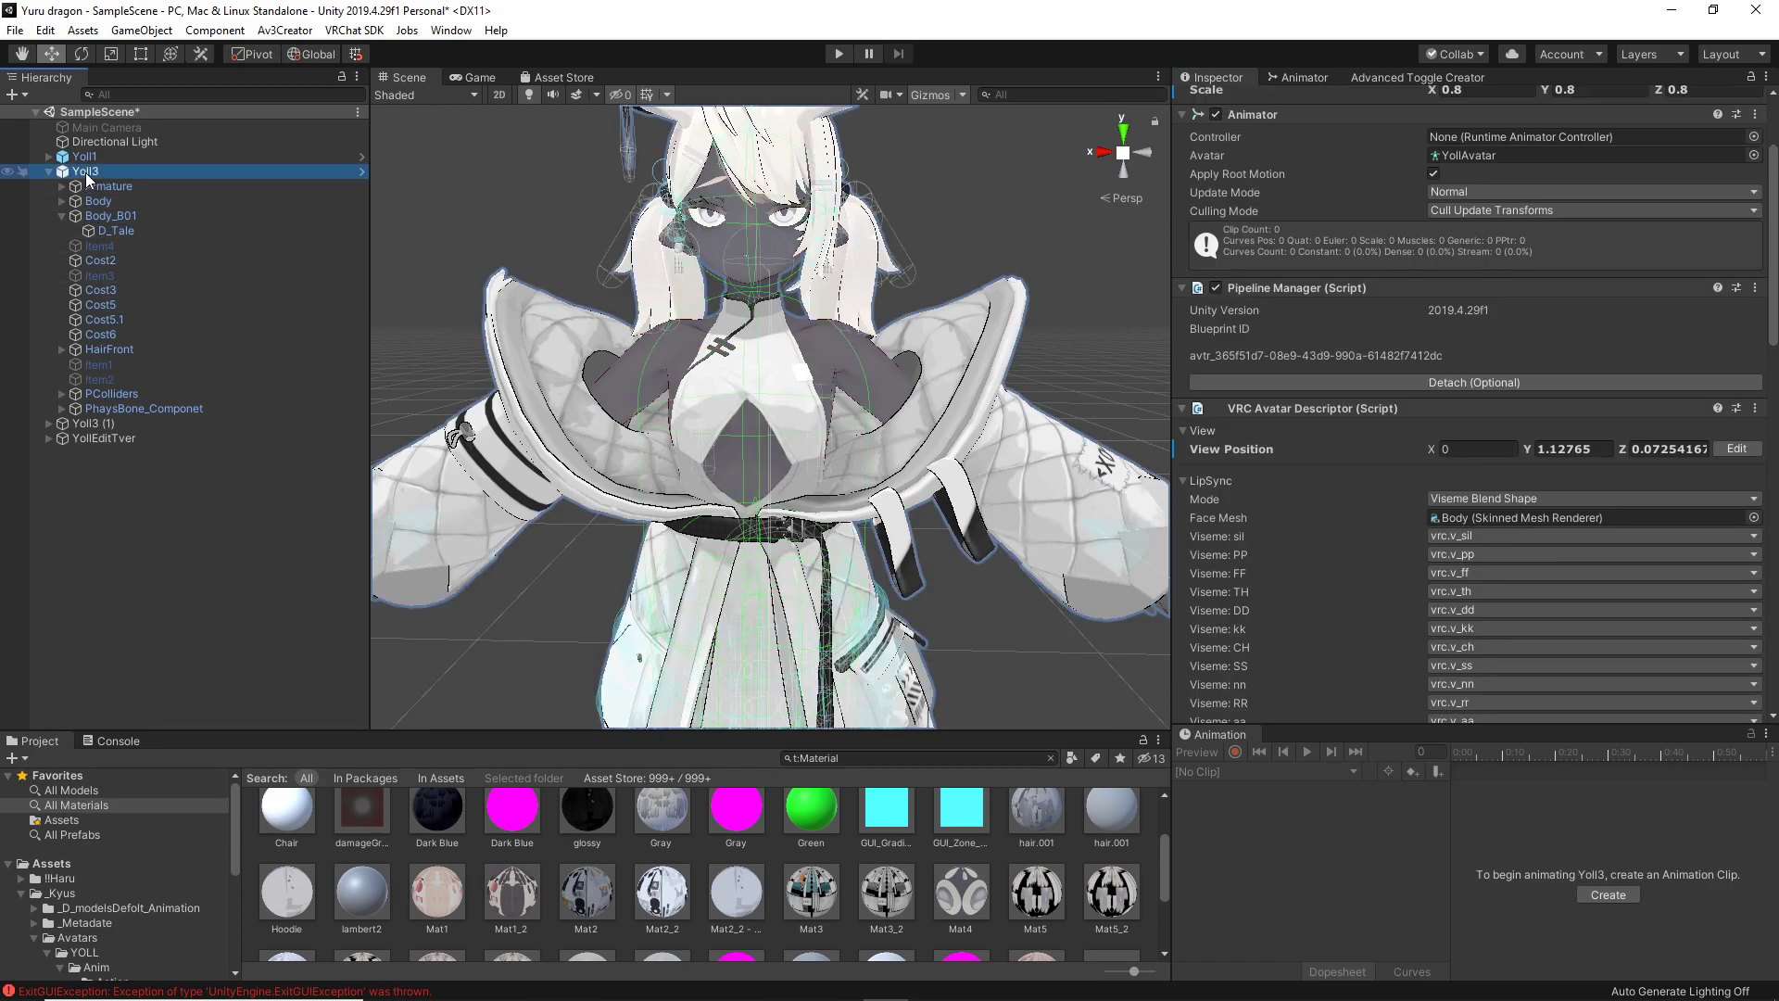
scroll(1648, 291, "down", 15)
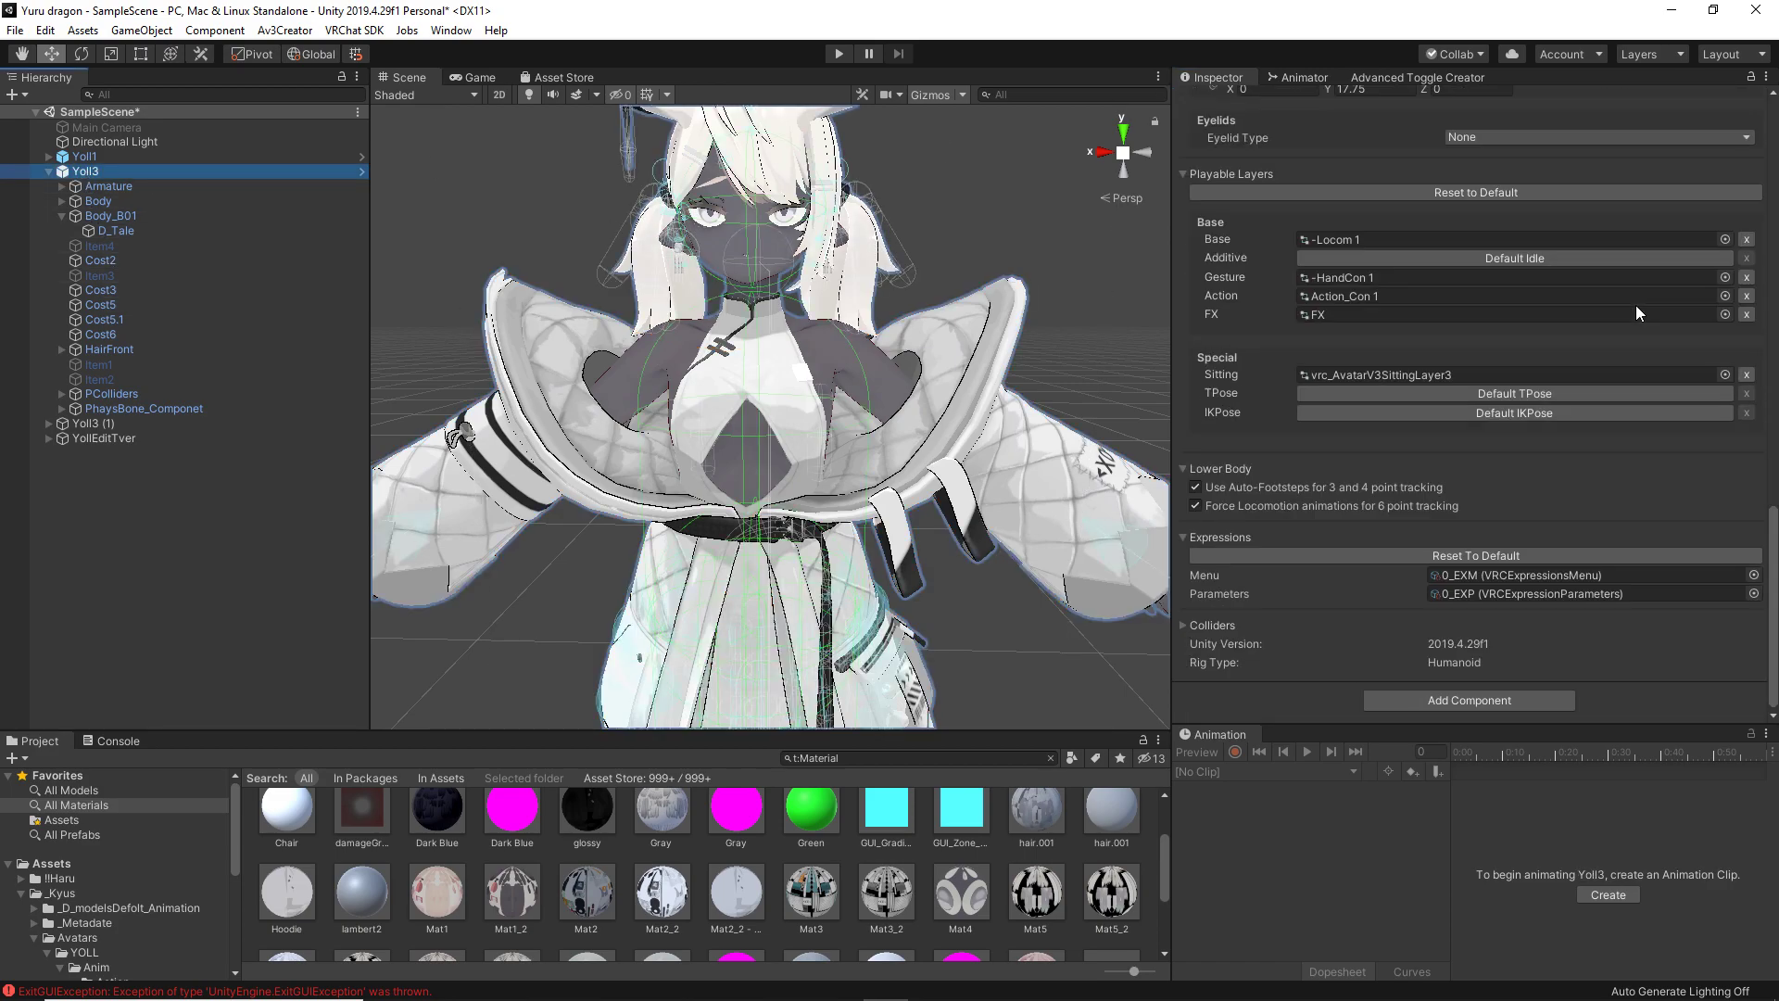
double_click(1447, 581)
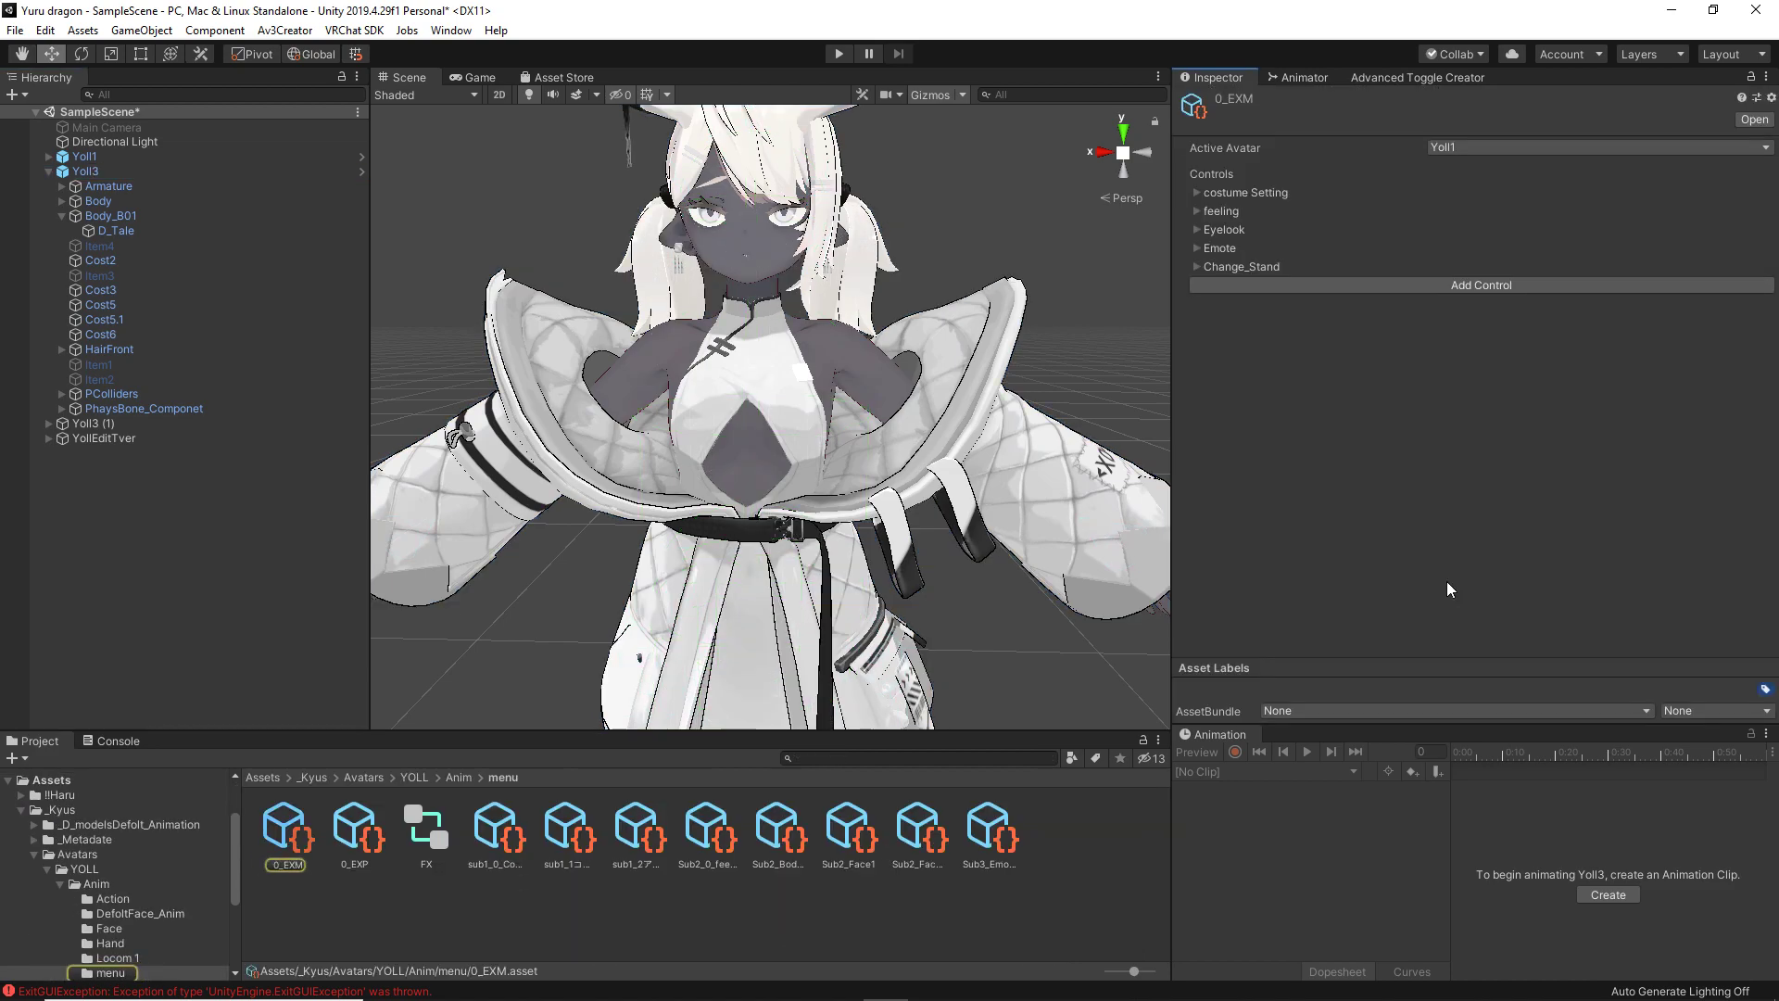
left_click(1197, 192)
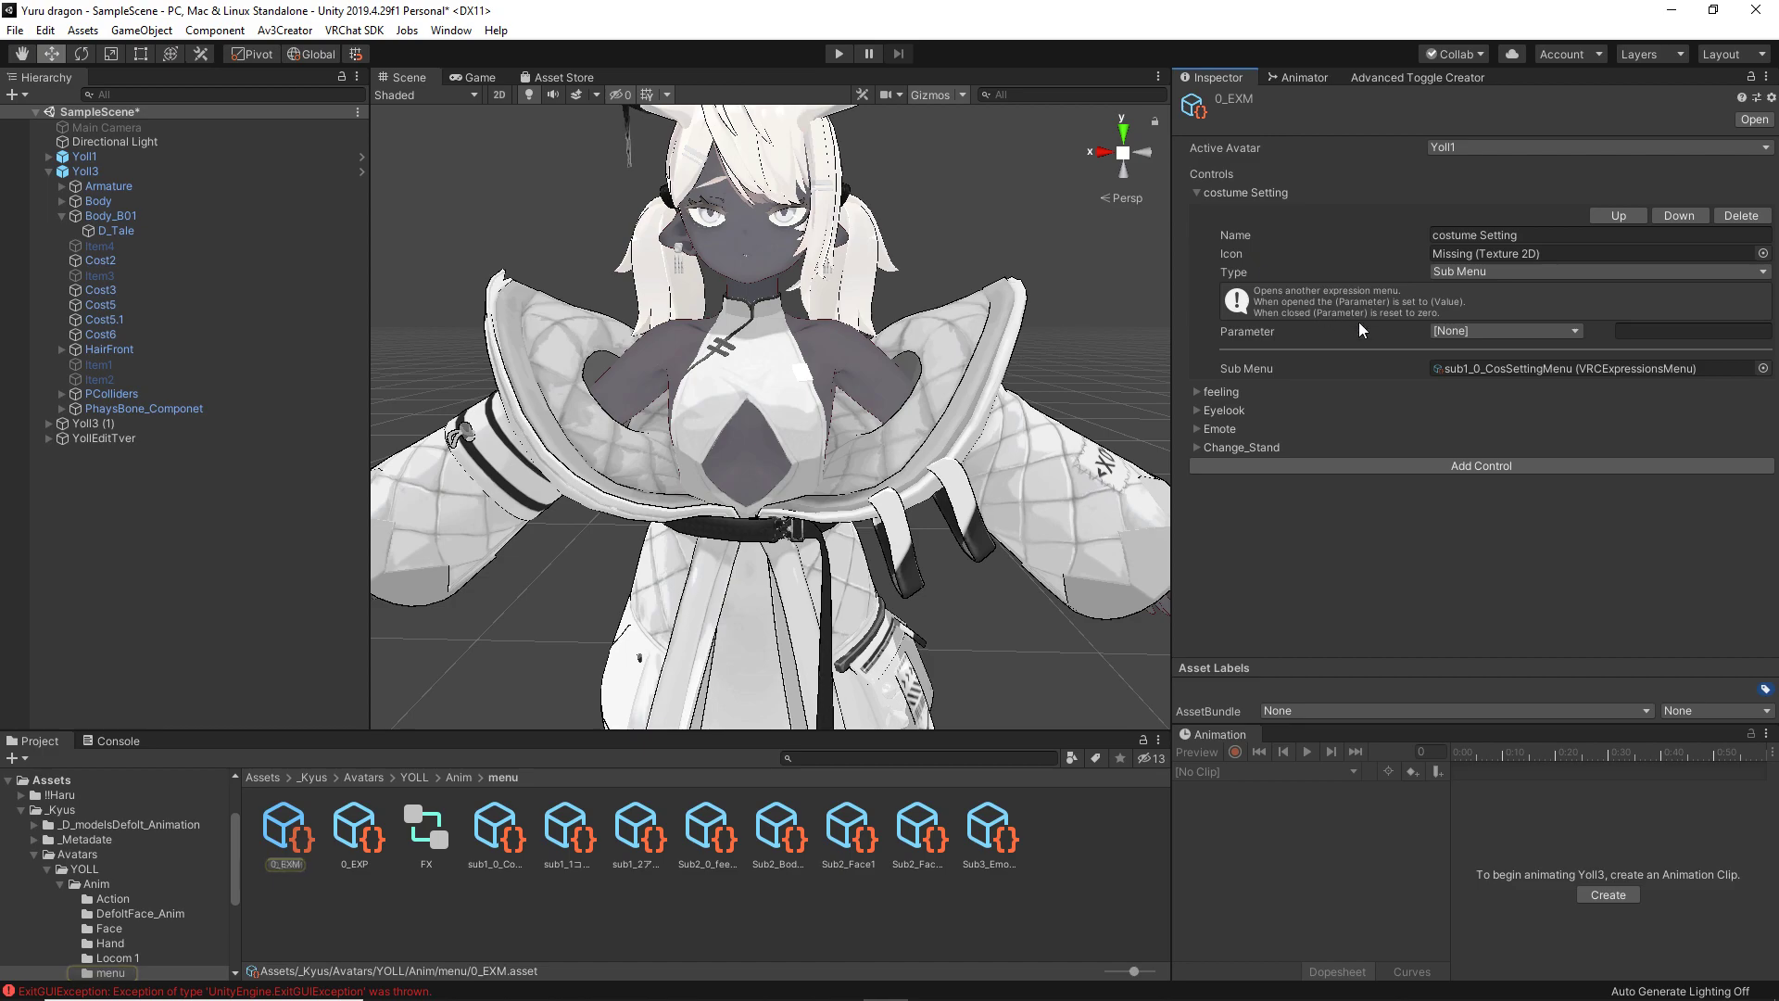
double_click(1448, 369)
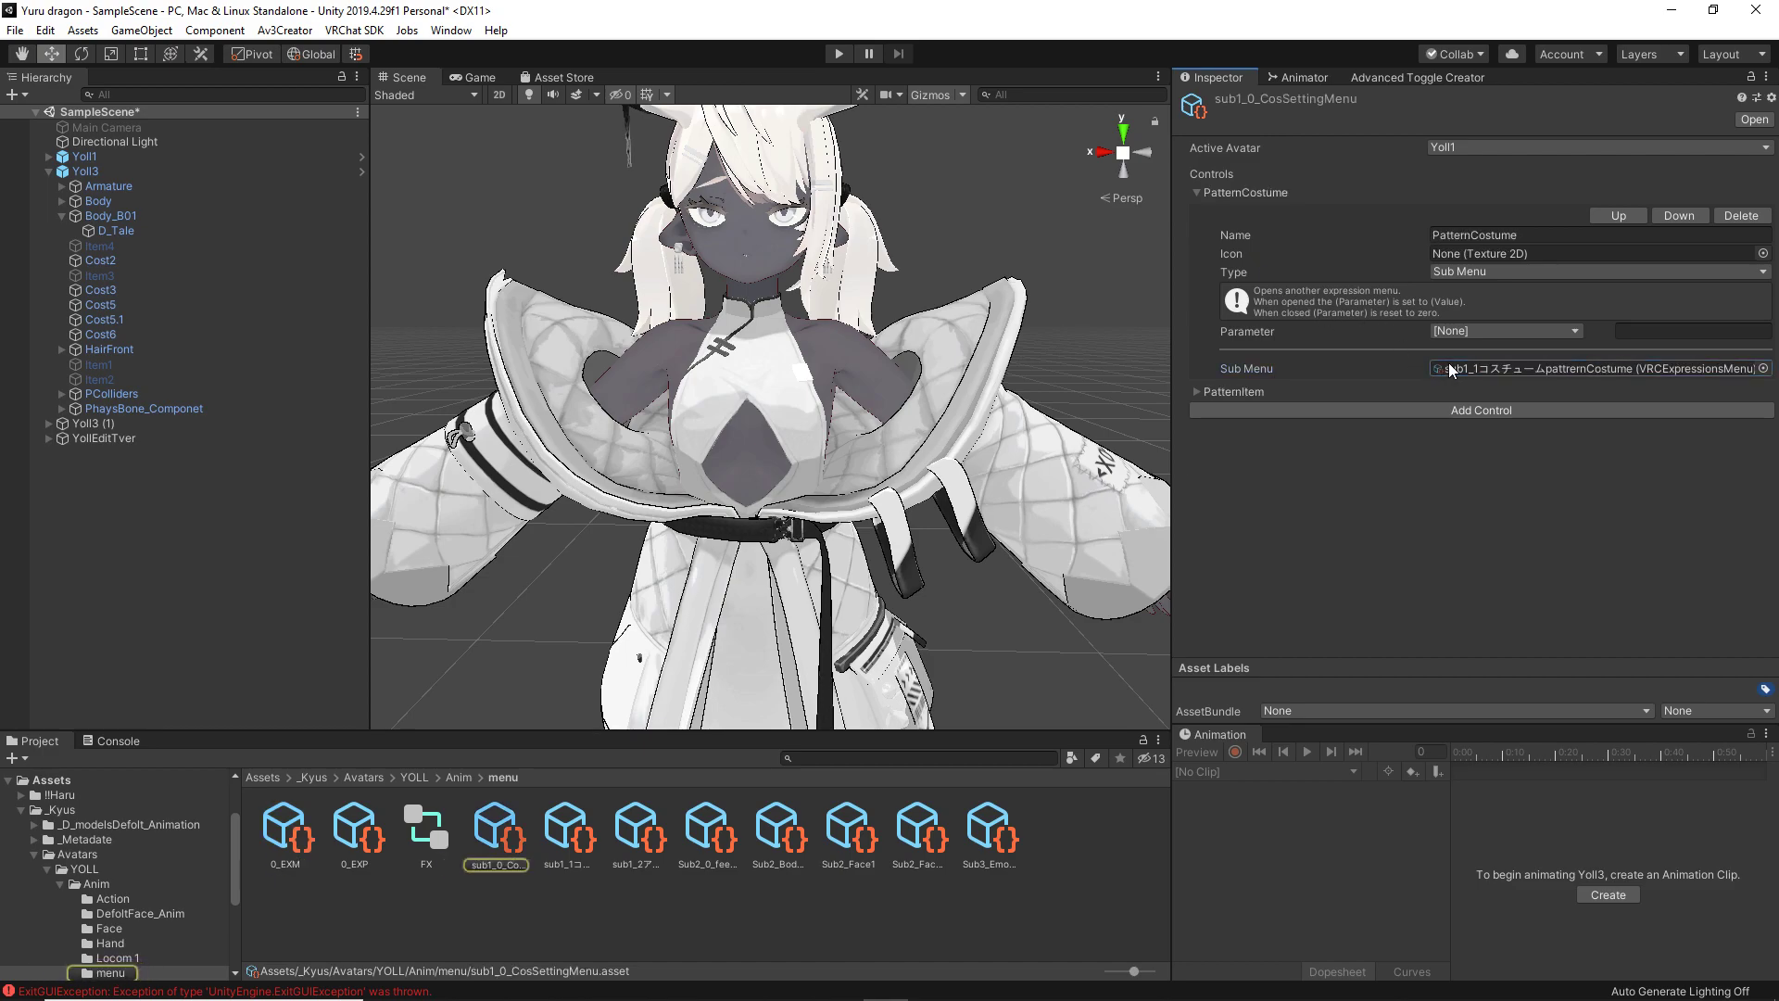
double_click(1450, 369)
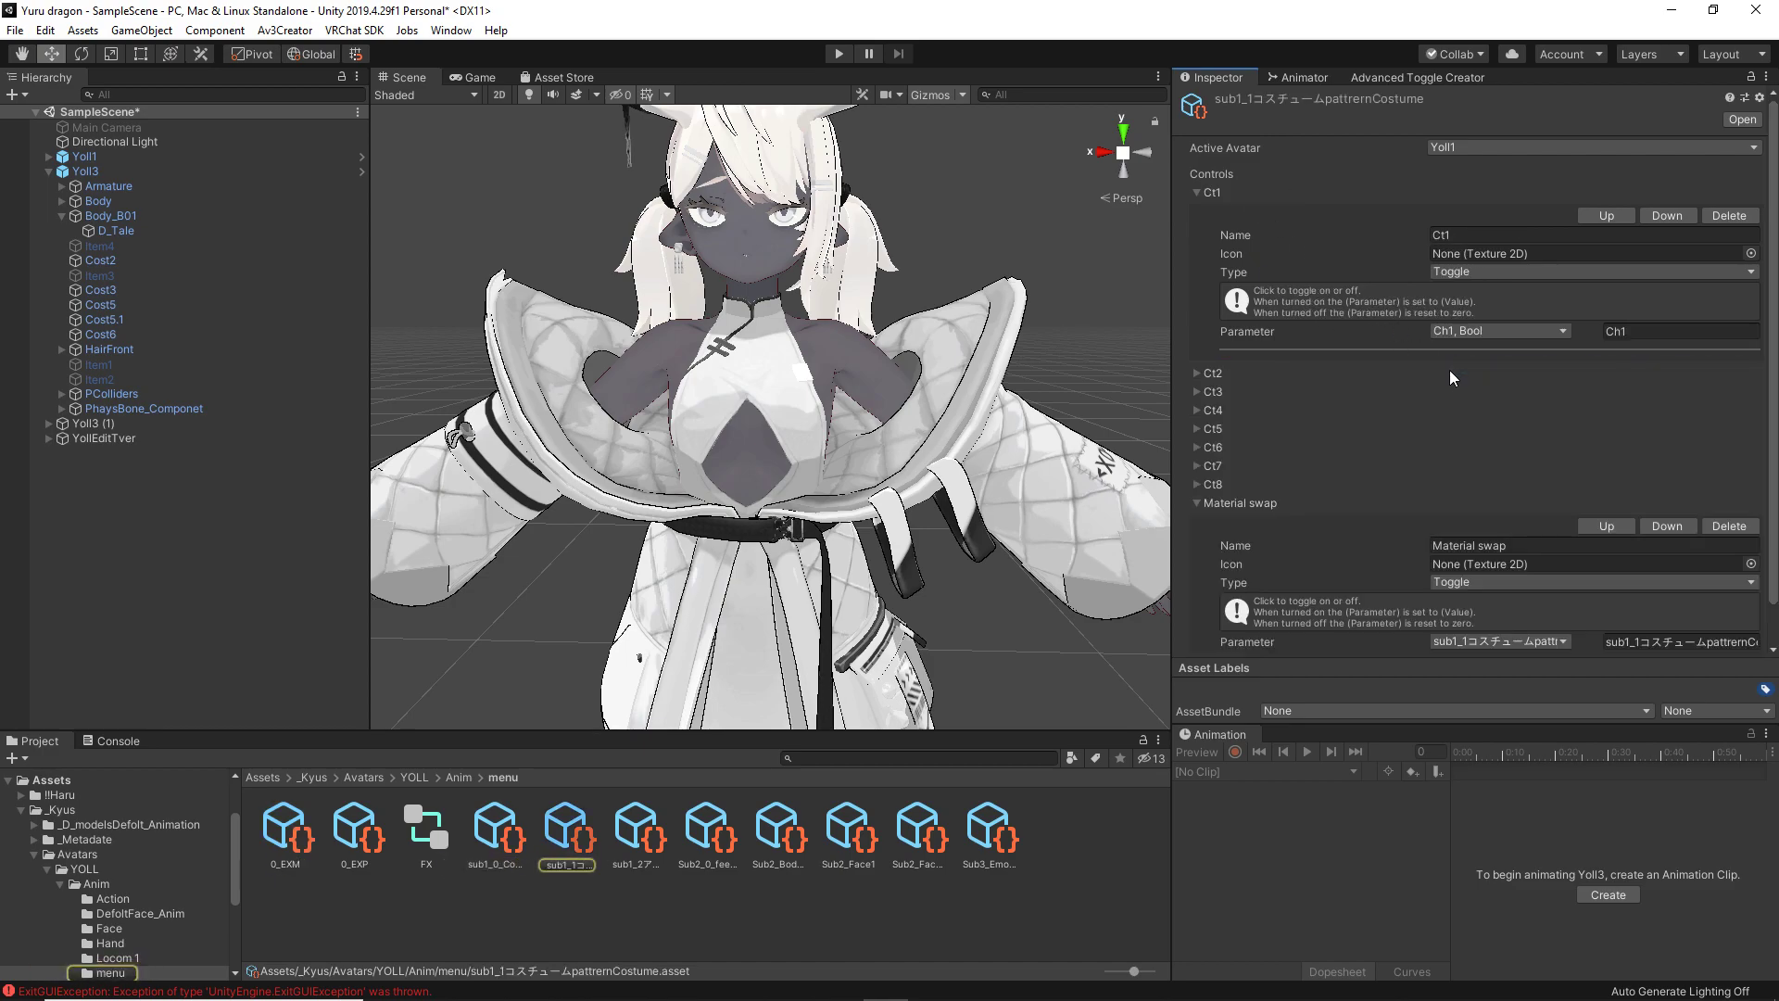
left_click(1196, 193)
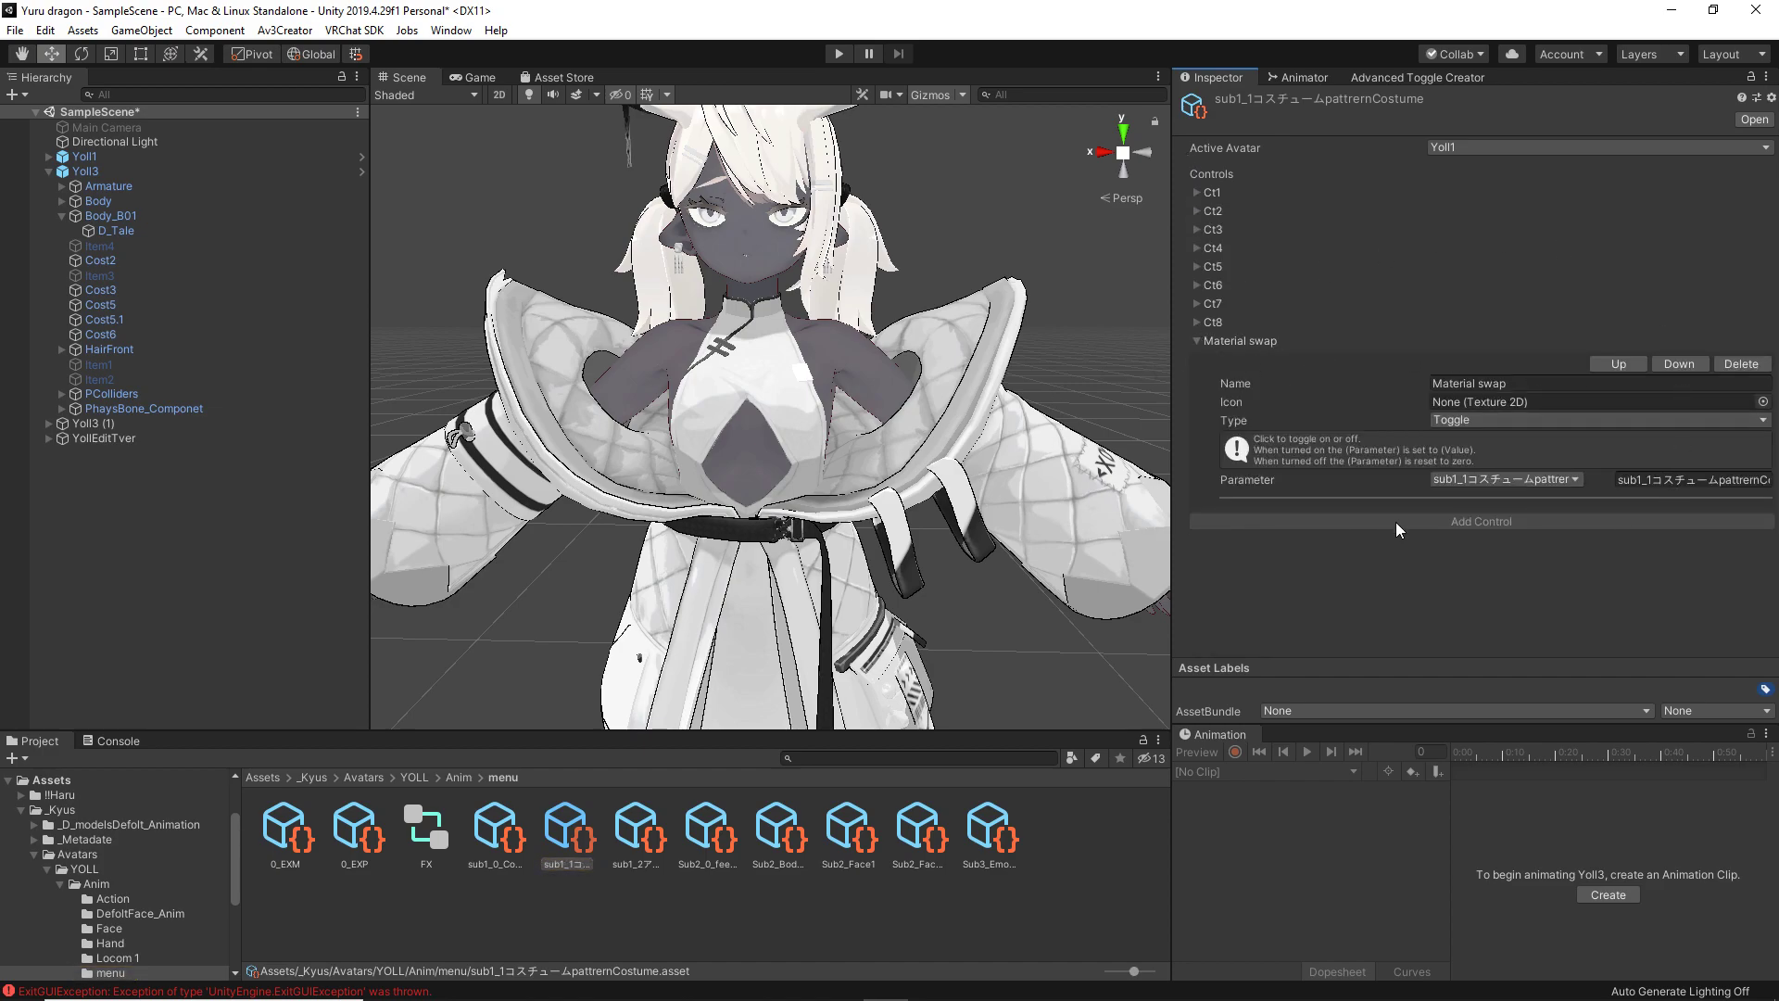
left_click(1197, 341)
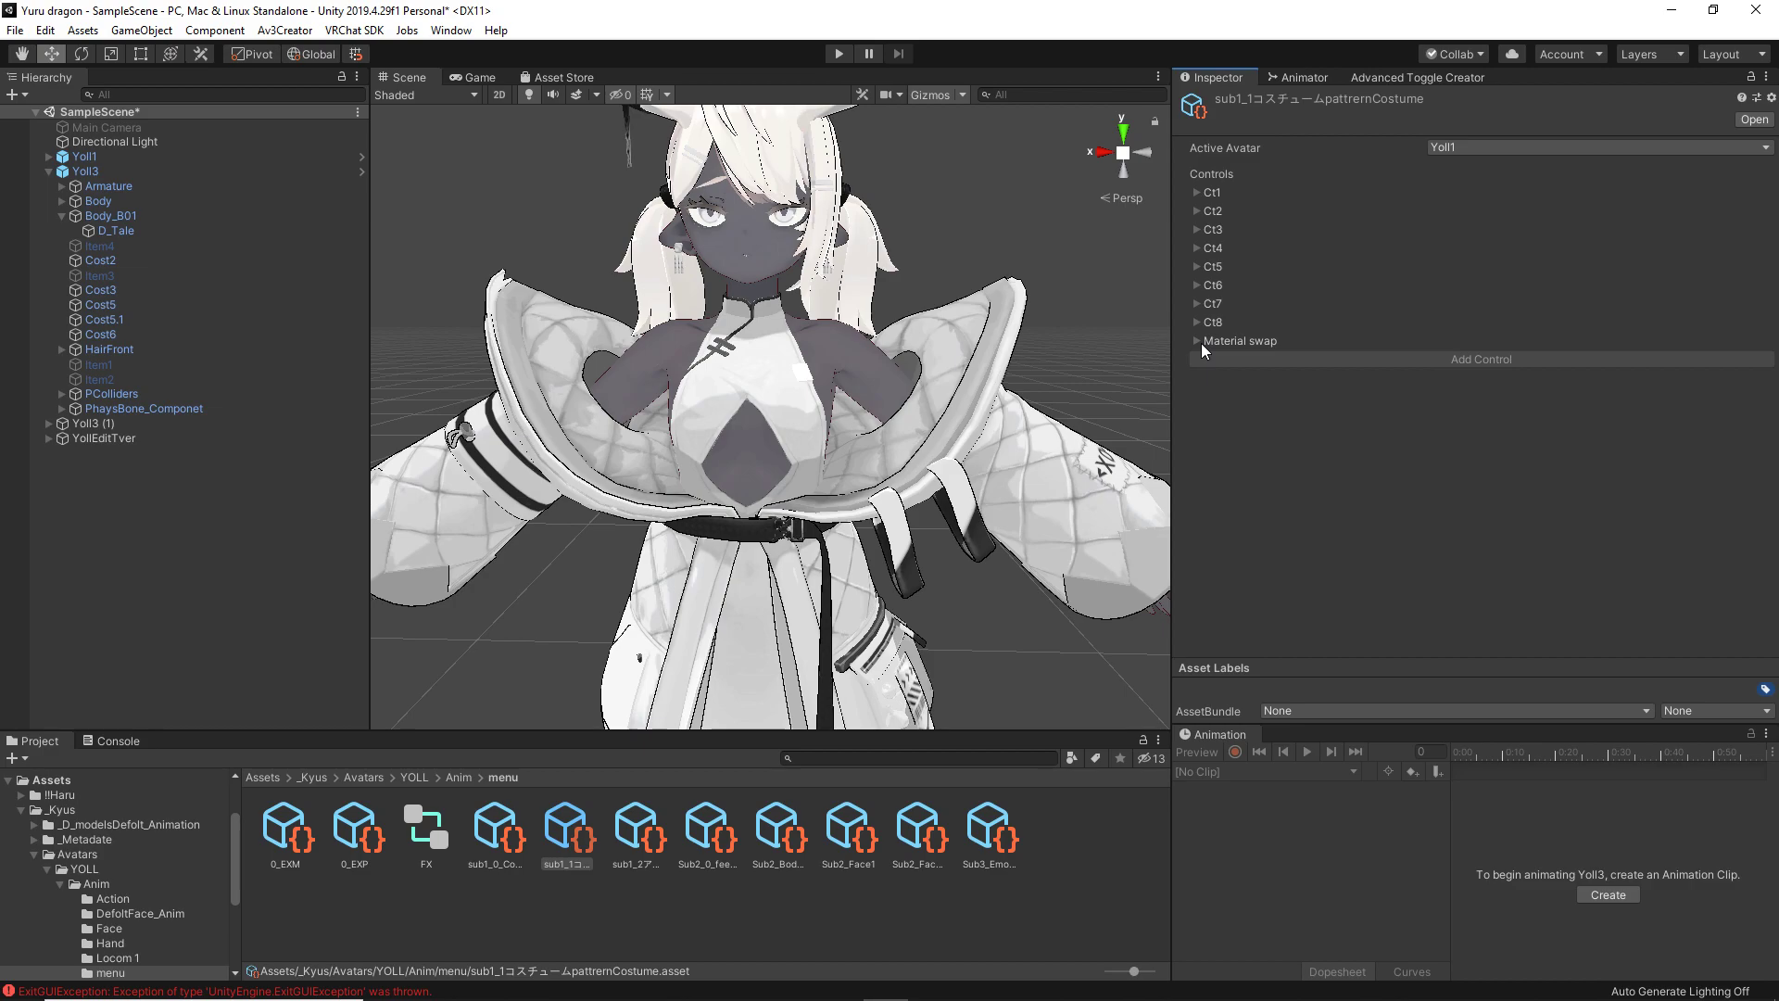
left_click(1365, 74)
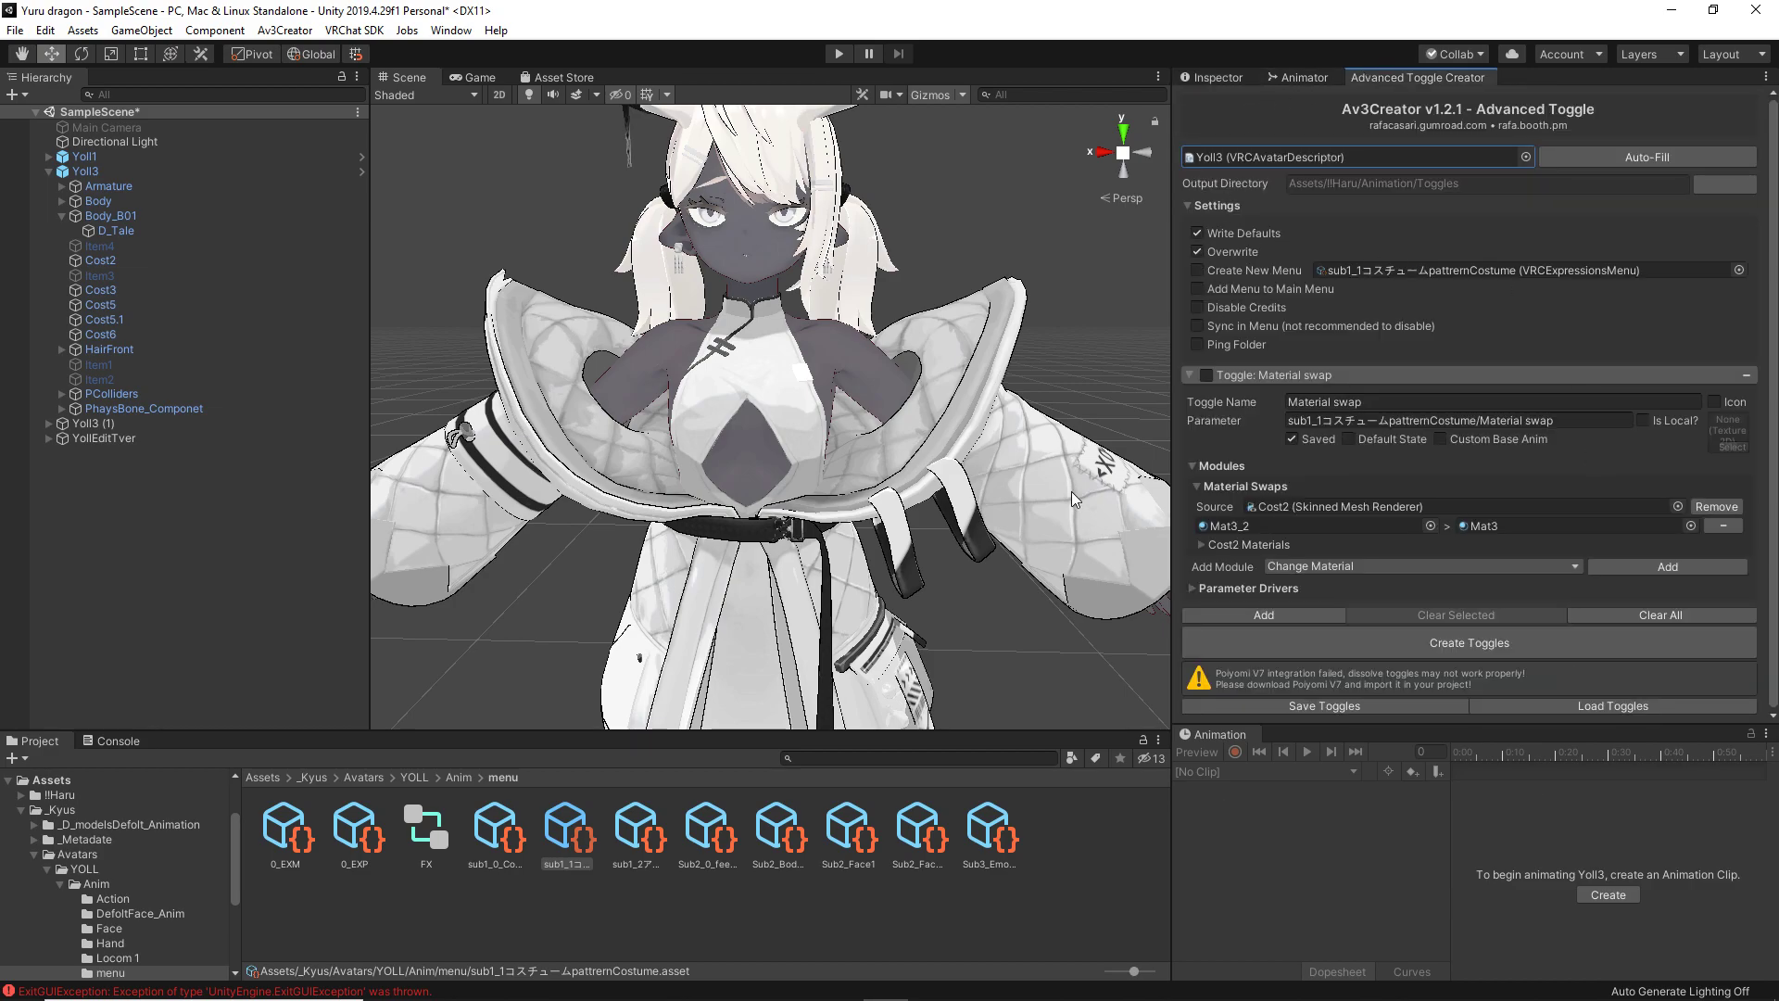